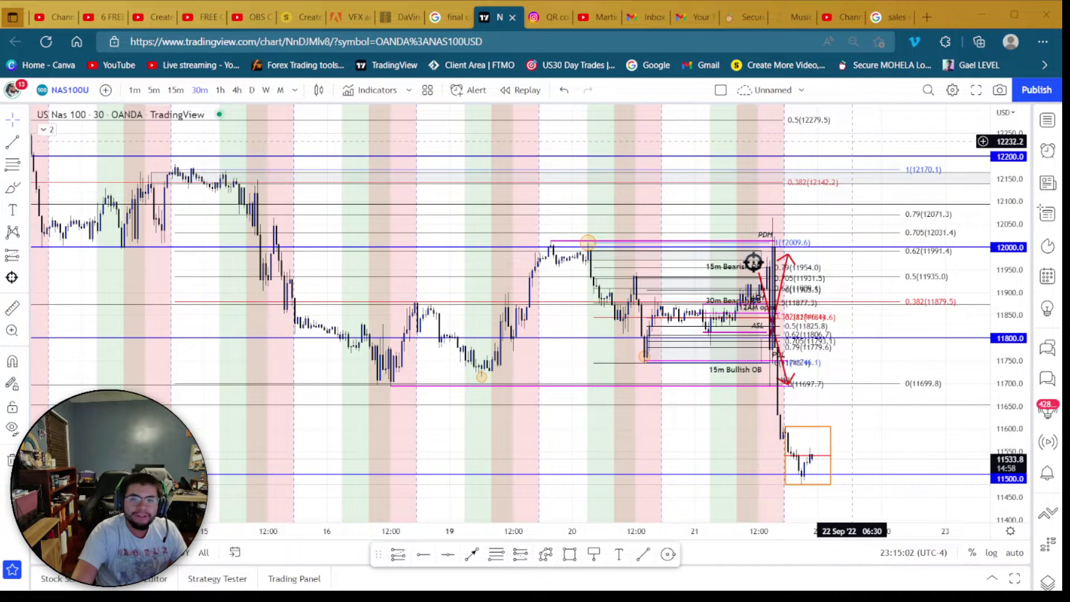
- Measure the roughly 317-point, 2.63% drop from the previous day's high on the 30-minute chart
{"action": "left_click_drag", "start_coordinate": [852, 141], "coordinate": [736, 127]}
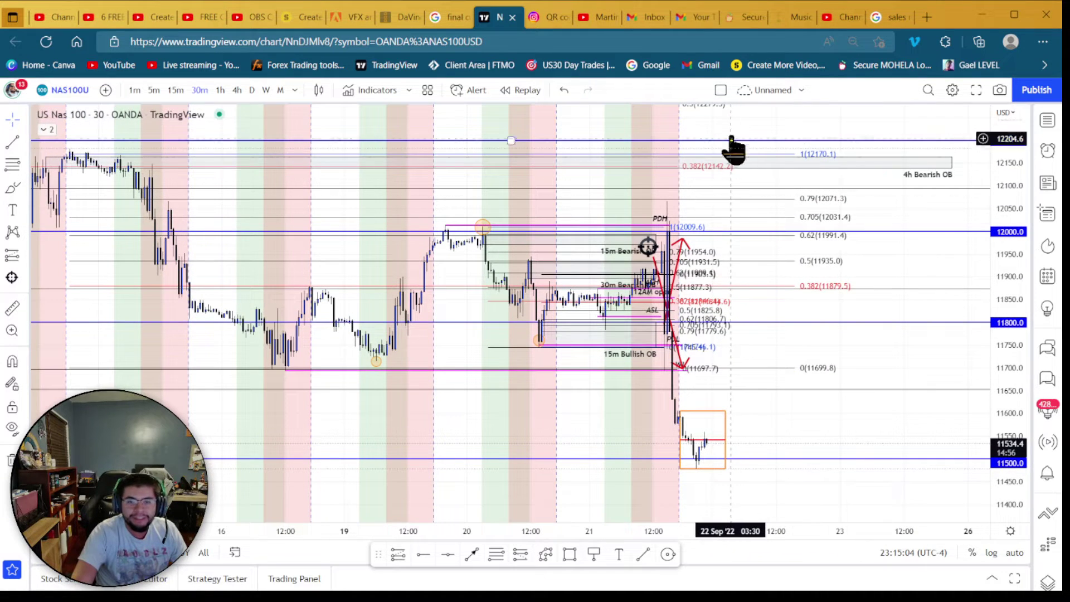
{"action": "scroll", "coordinate": [805, 132], "scroll_direction": "up", "scroll_amount": 3}
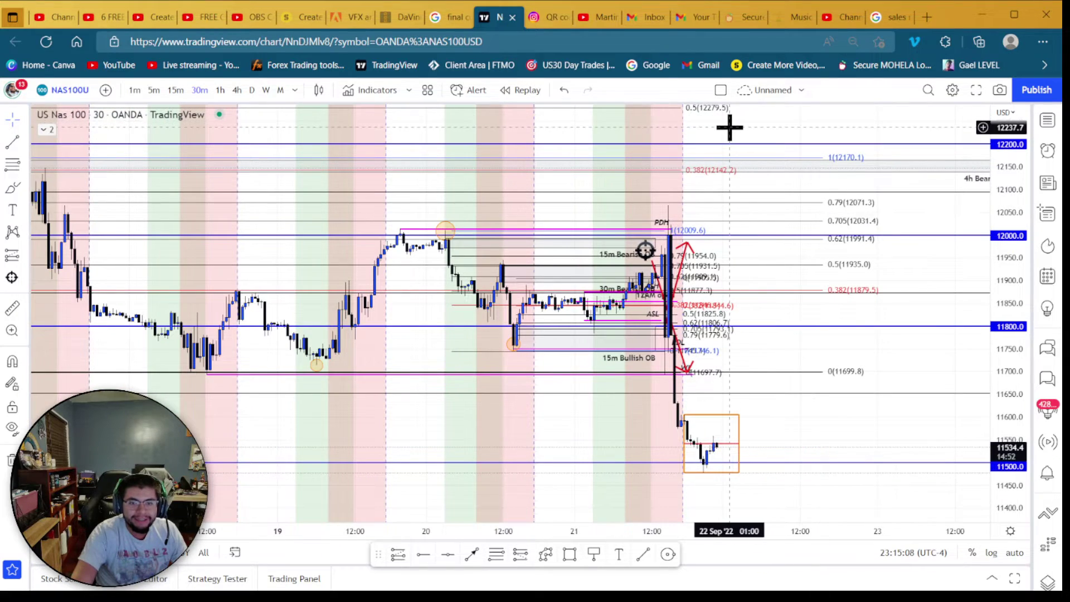
{"action": "scroll", "coordinate": [729, 128], "scroll_direction": "up", "scroll_amount": 2}
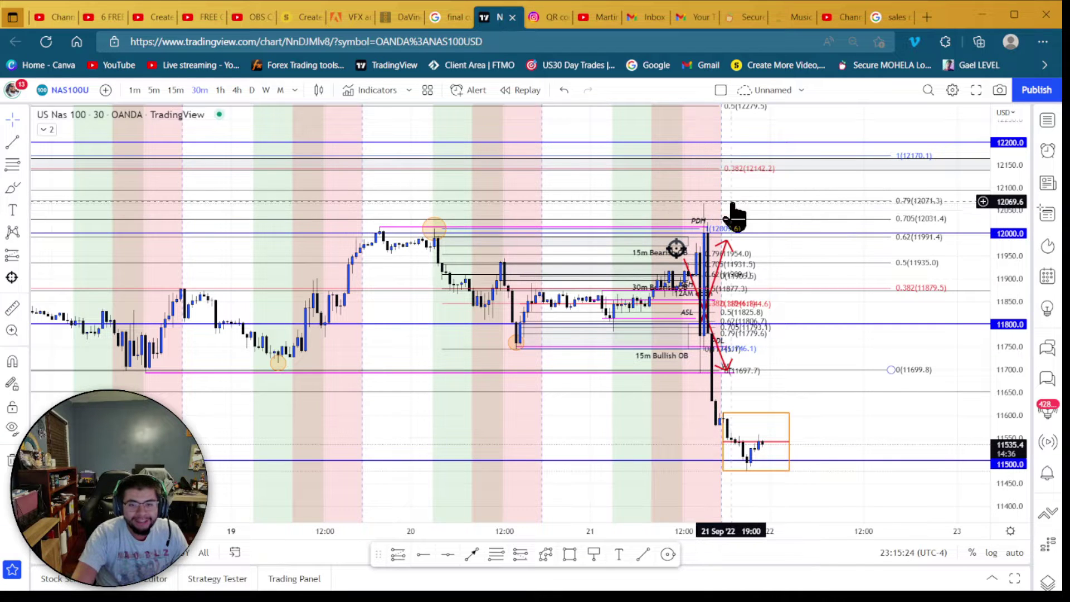
{"action": "scroll", "coordinate": [708, 242], "scroll_direction": "up", "scroll_amount": 3}
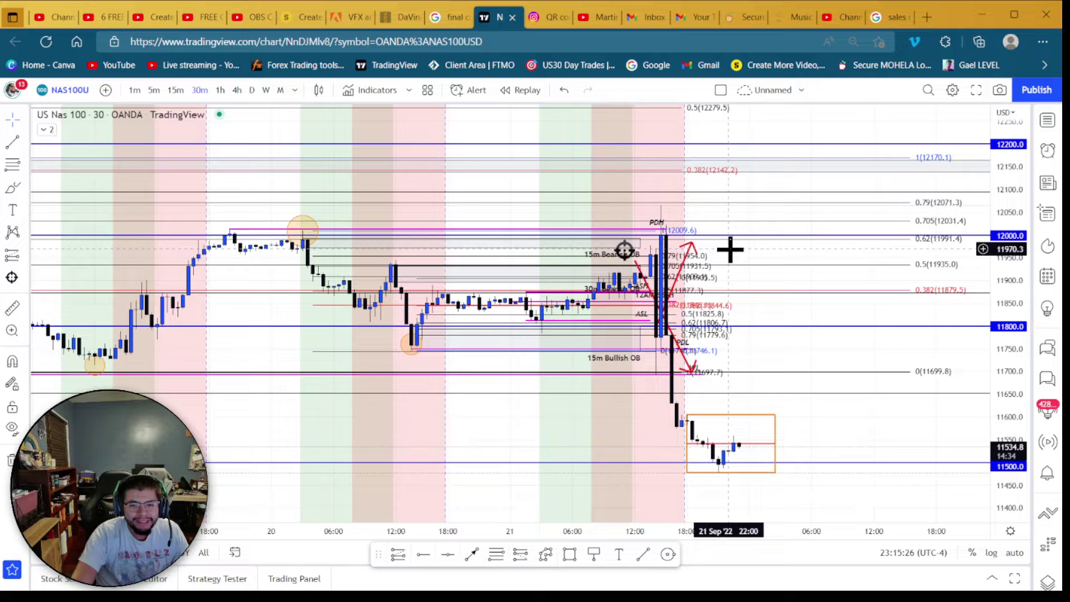
{"action": "scroll", "coordinate": [729, 249], "scroll_direction": "down", "scroll_amount": 2}
{"action": "scroll", "coordinate": [725, 251], "scroll_direction": "up", "scroll_amount": 2}
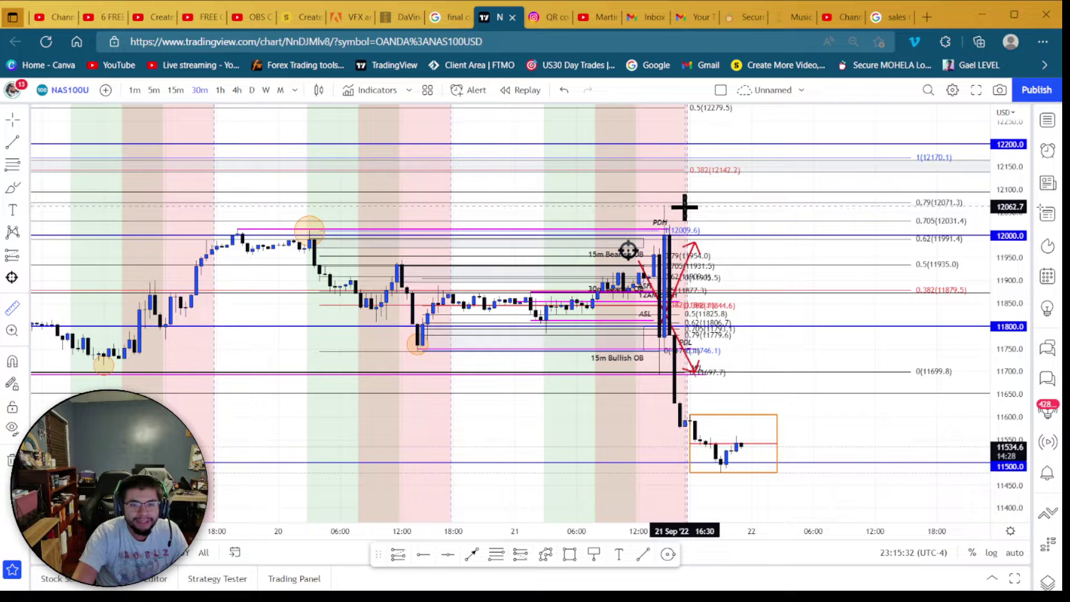
{"action": "left_click", "coordinate": [663, 205], "text": "shift"}
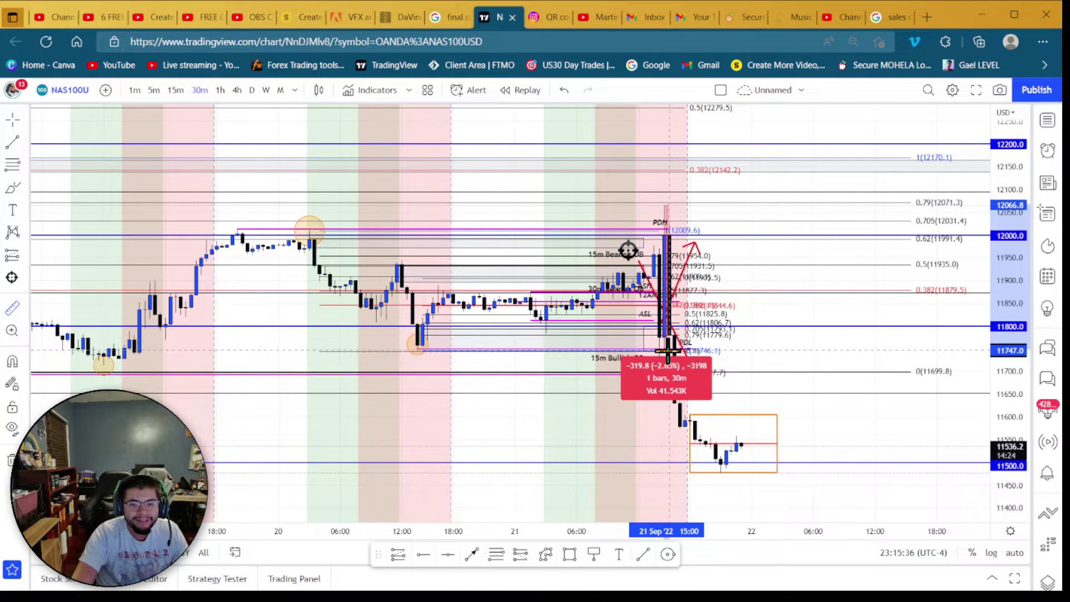
{"action": "left_click", "coordinate": [661, 351]}
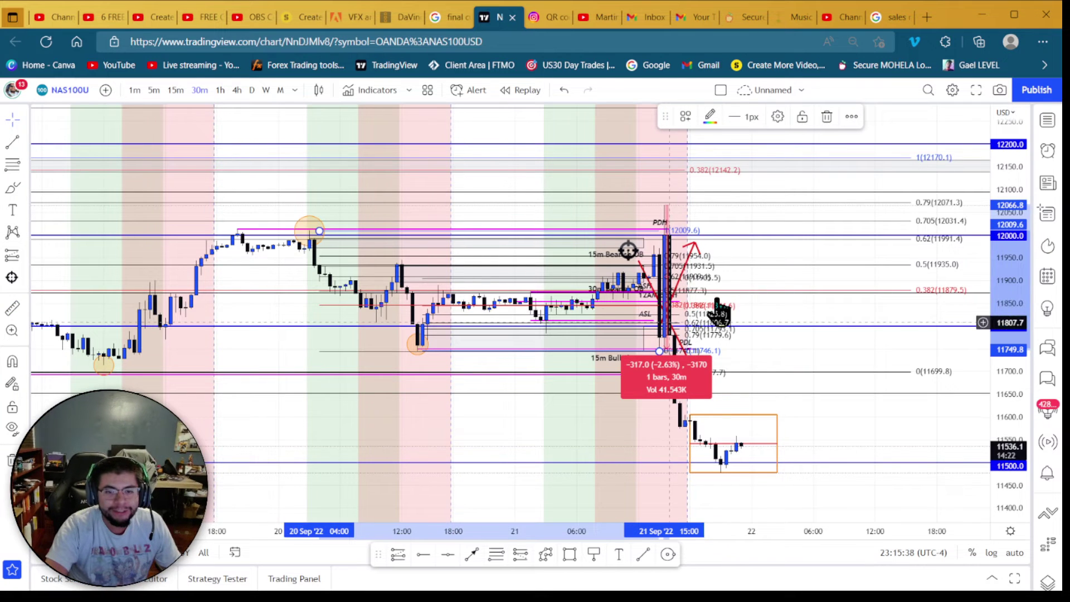
{"action": "left_click", "coordinate": [135, 90]}
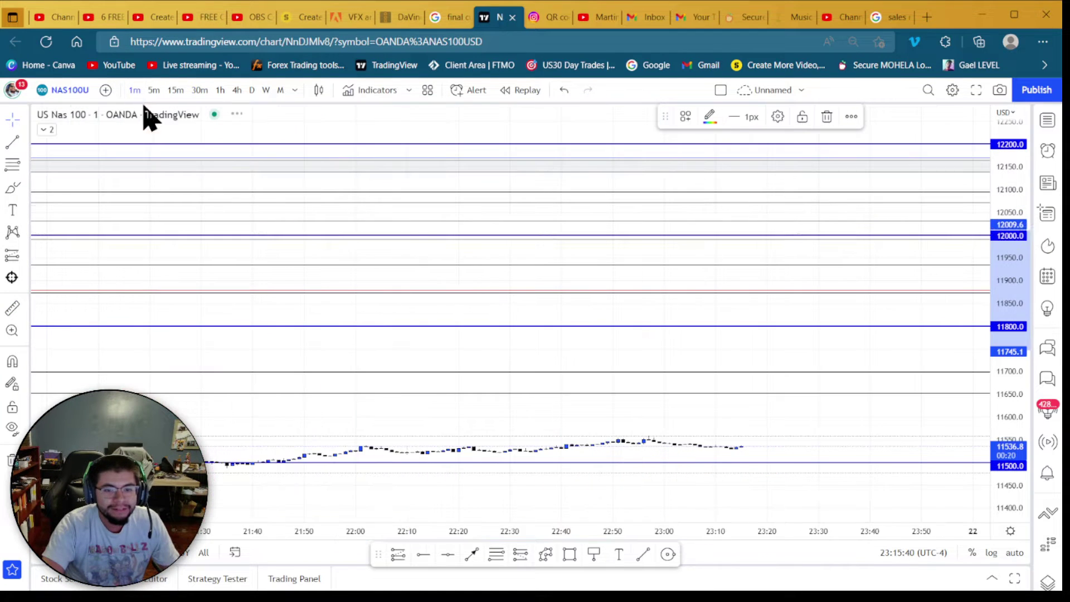
{"action": "scroll", "coordinate": [349, 303], "scroll_direction": "up", "scroll_amount": 3}
{"action": "scroll", "coordinate": [356, 304], "scroll_direction": "up", "scroll_amount": 4}
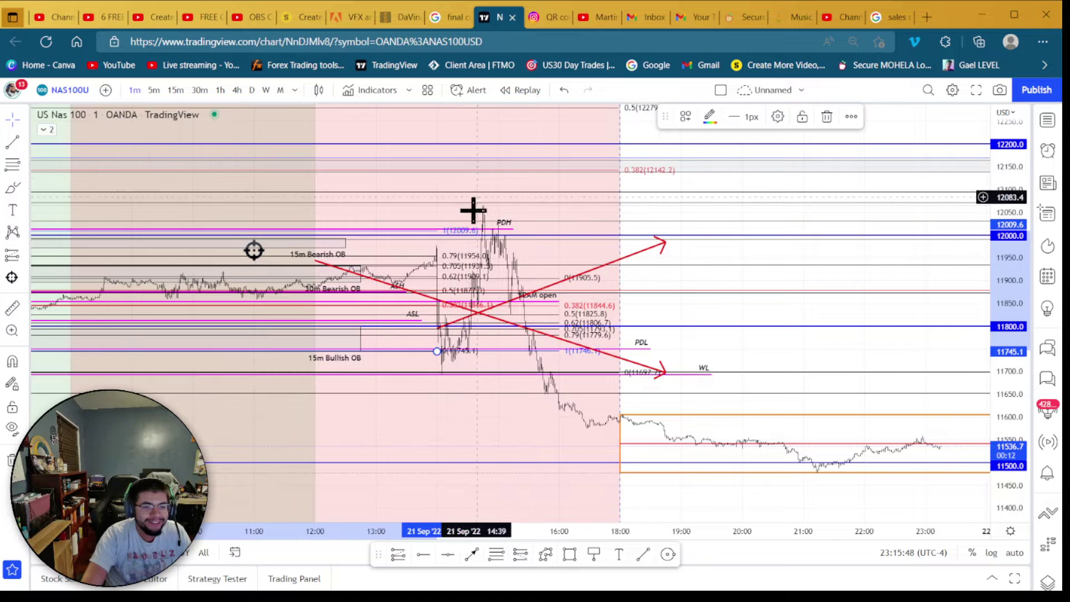
{"action": "left_click", "coordinate": [13, 310]}
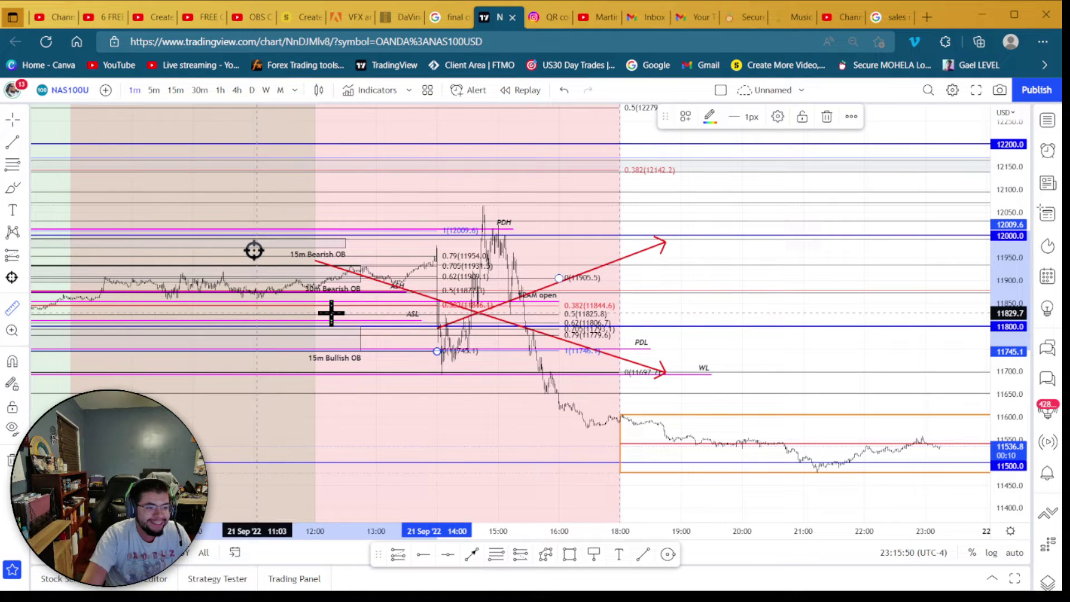
{"action": "left_click", "coordinate": [462, 373]}
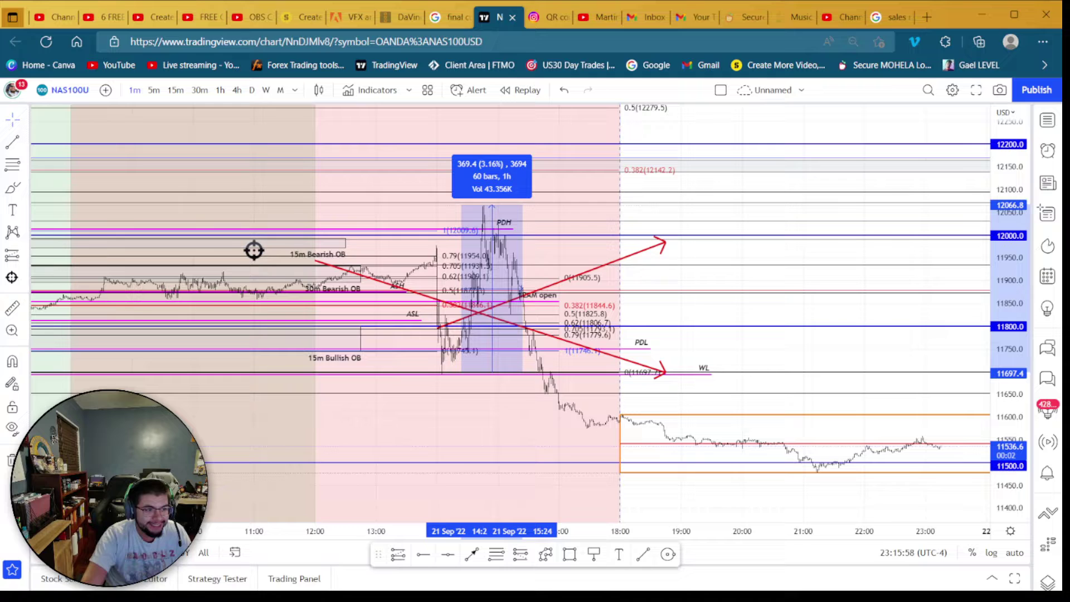
{"action": "left_click", "coordinate": [552, 206]}
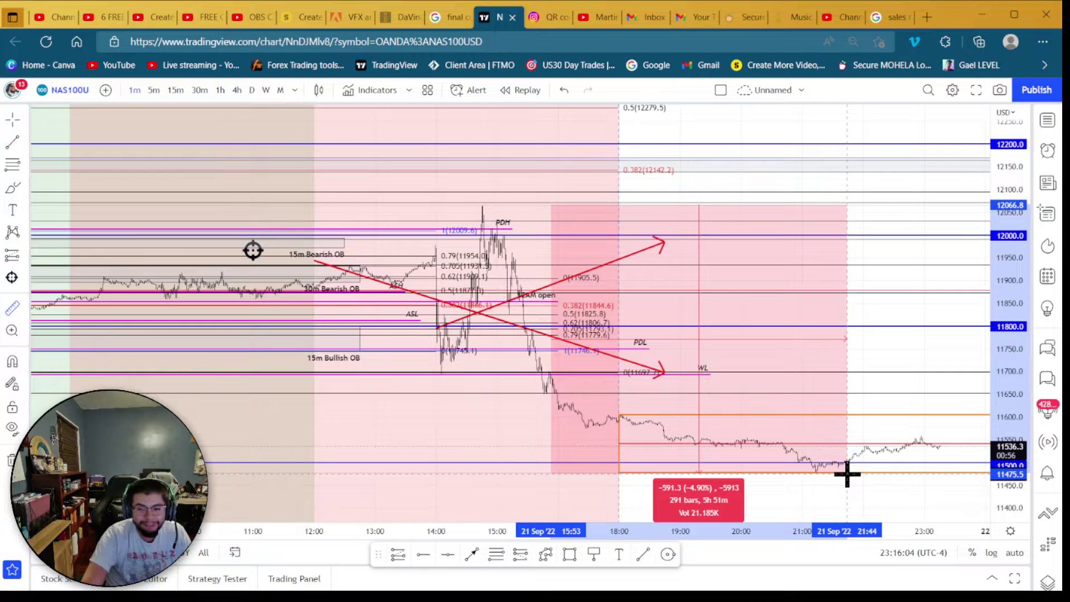
{"action": "left_click", "coordinate": [884, 252]}
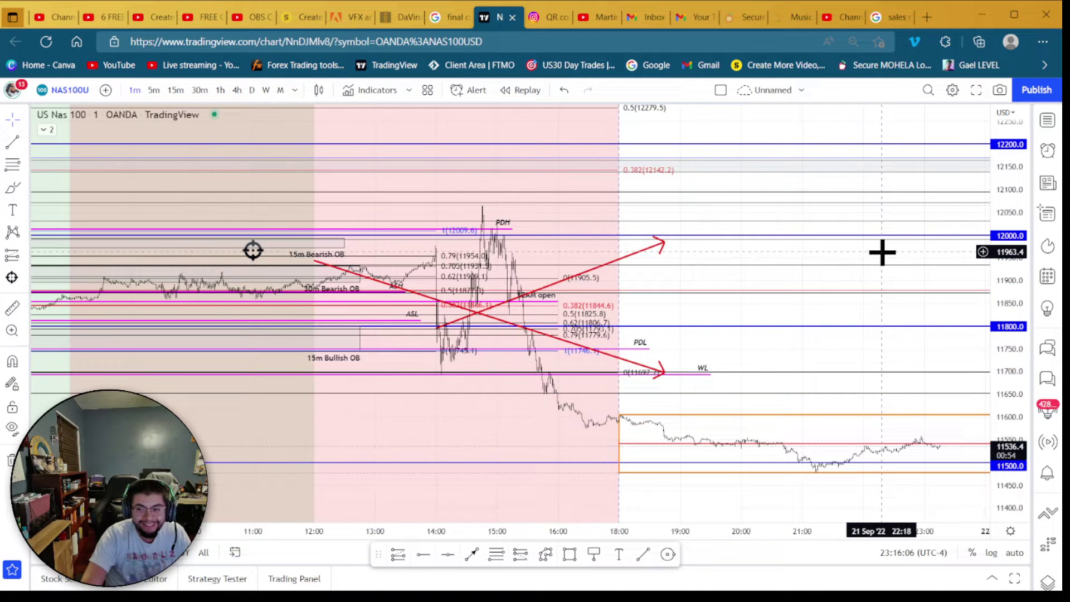
{"action": "scroll", "coordinate": [489, 310], "scroll_direction": "up", "scroll_amount": 3}
{"action": "scroll", "coordinate": [489, 311], "scroll_direction": "down", "scroll_amount": 2}
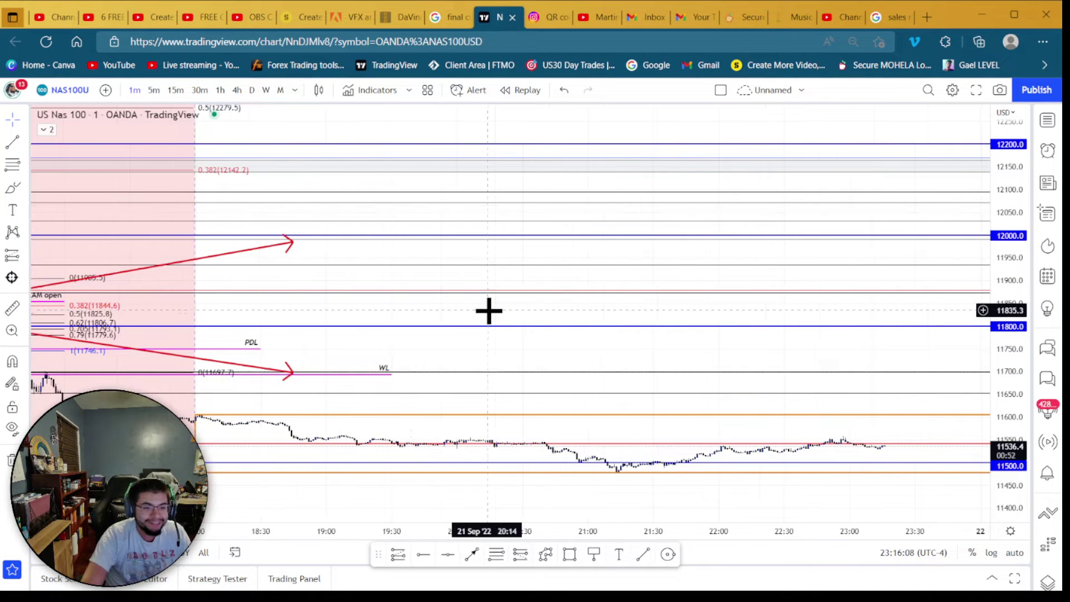
{"action": "scroll", "coordinate": [375, 275], "scroll_direction": "up", "scroll_amount": 3}
{"action": "left_click_drag", "start_coordinate": [375, 275], "coordinate": [698, 269]}
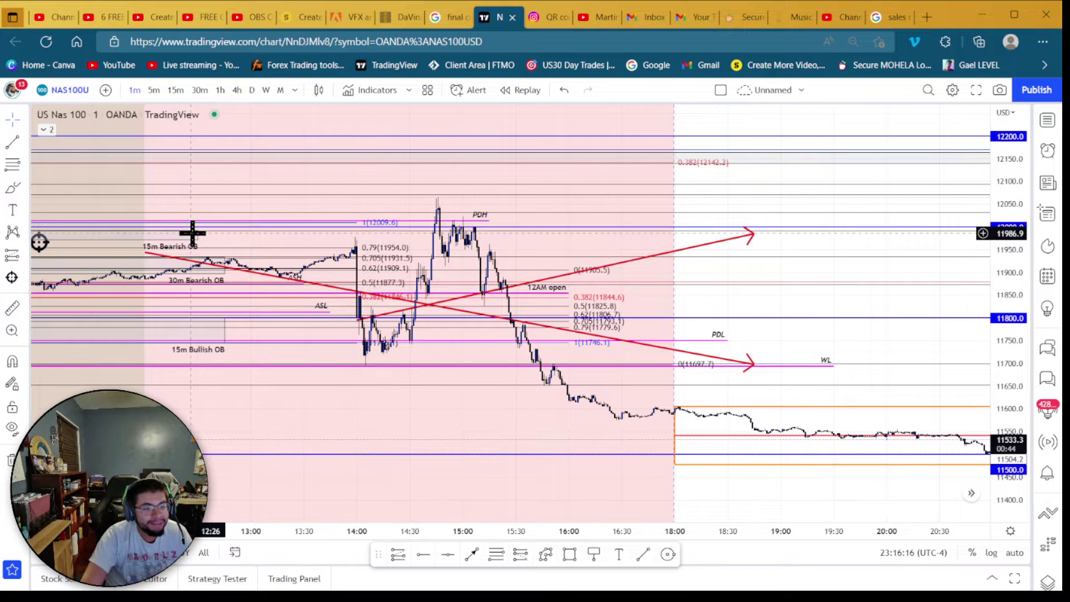
- Move the left edges of the 15m Bearish, 30m Bearish and 15m Bullish OB boxes right, toward the drop
{"action": "left_click_drag", "start_coordinate": [194, 234], "coordinate": [513, 231]}
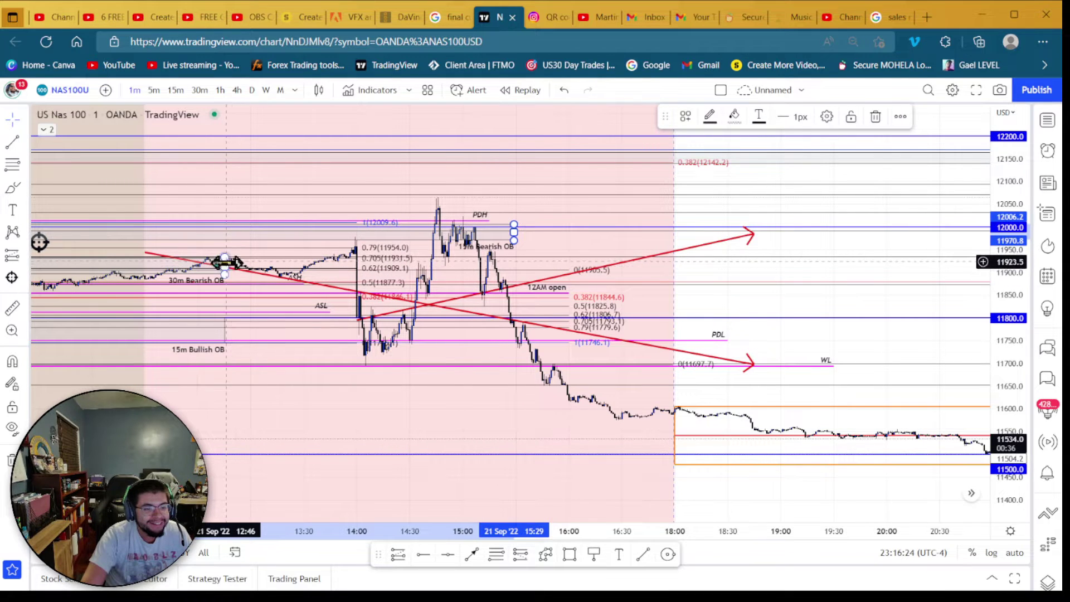
{"action": "left_click_drag", "start_coordinate": [225, 263], "coordinate": [536, 237]}
{"action": "left_click_drag", "start_coordinate": [225, 330], "coordinate": [631, 302]}
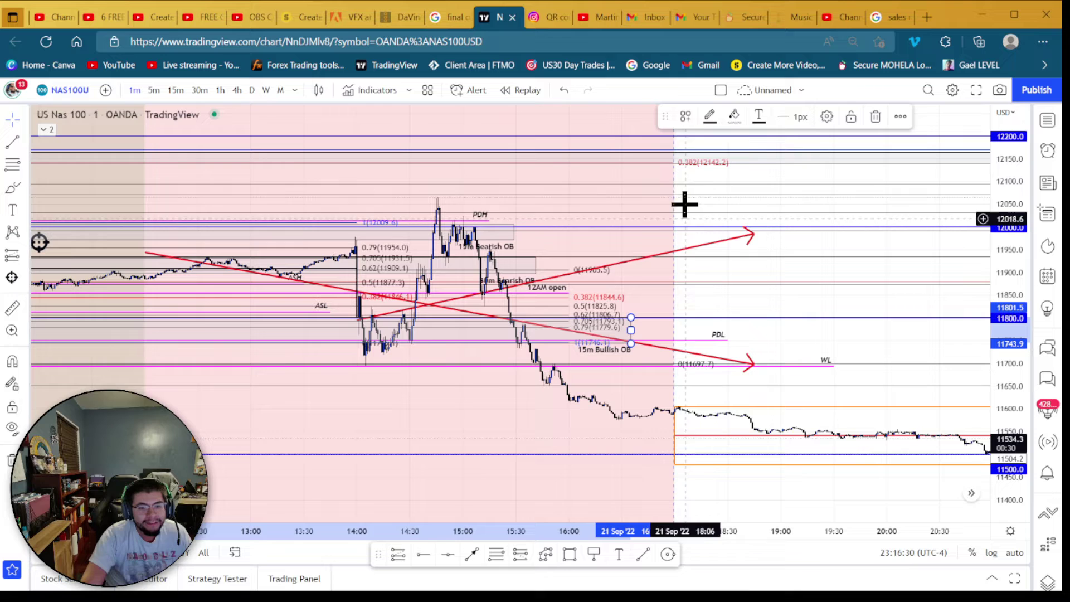
{"action": "scroll", "coordinate": [540, 262], "scroll_direction": "up", "scroll_amount": 1}
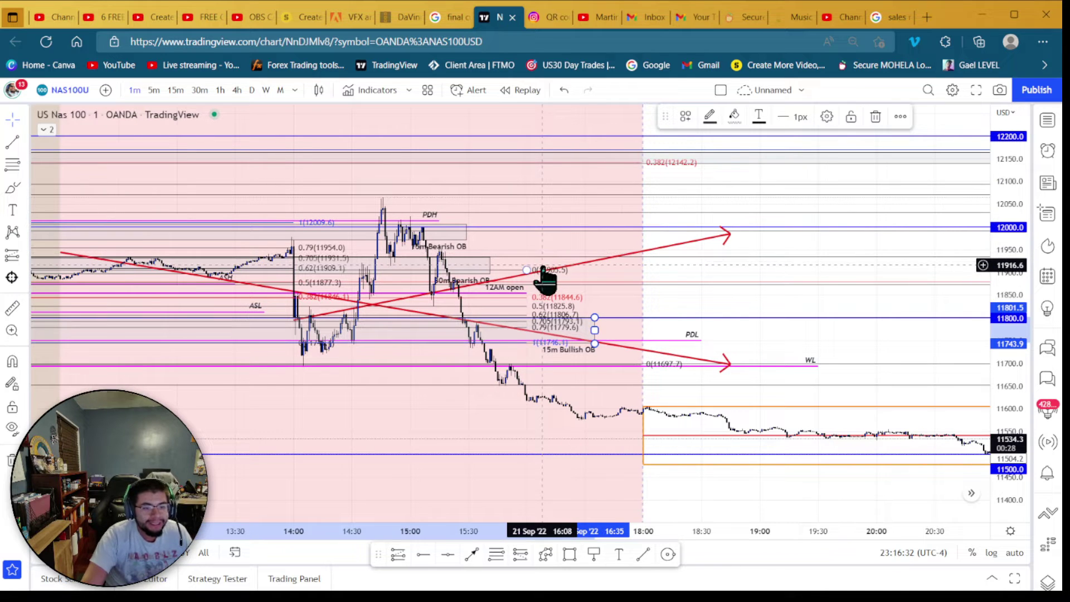
{"action": "scroll", "coordinate": [542, 273], "scroll_direction": "down", "scroll_amount": 1}
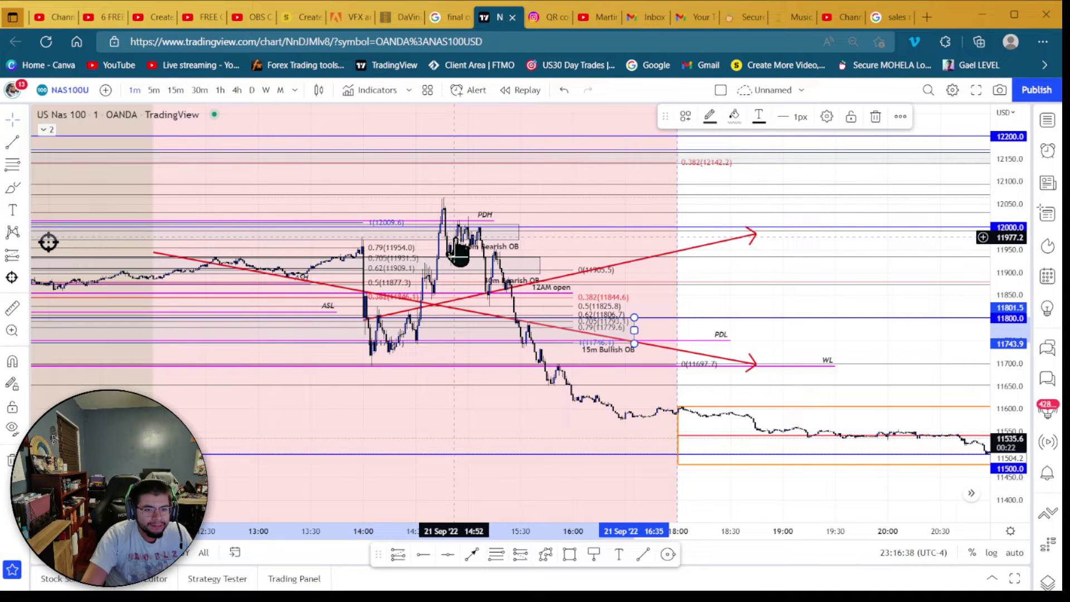
{"action": "scroll", "coordinate": [448, 266], "scroll_direction": "down", "scroll_amount": 3}
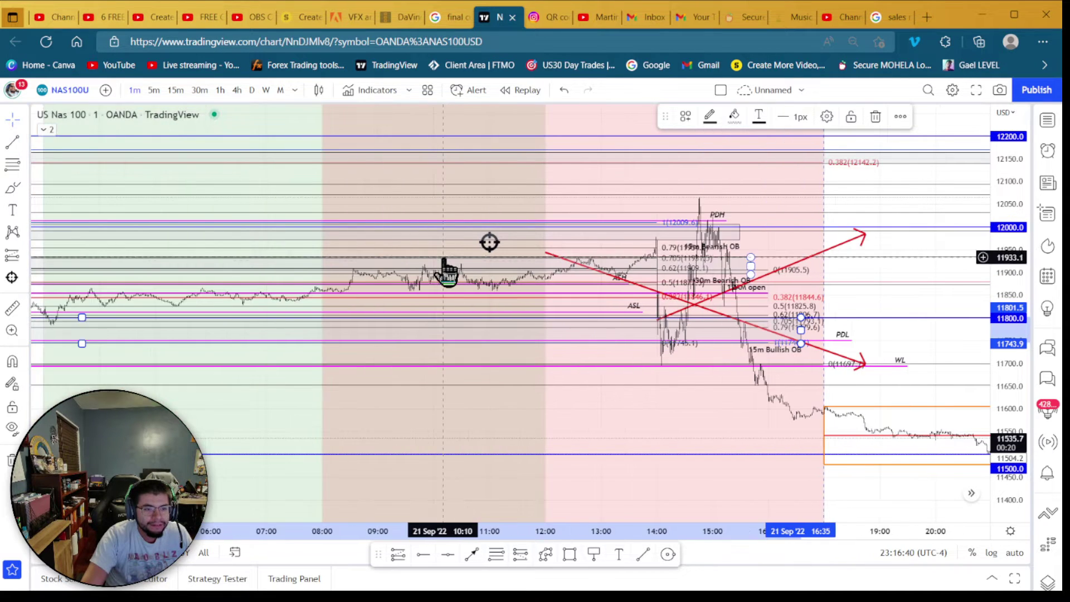
{"action": "scroll", "coordinate": [437, 264], "scroll_direction": "down", "scroll_amount": 3}
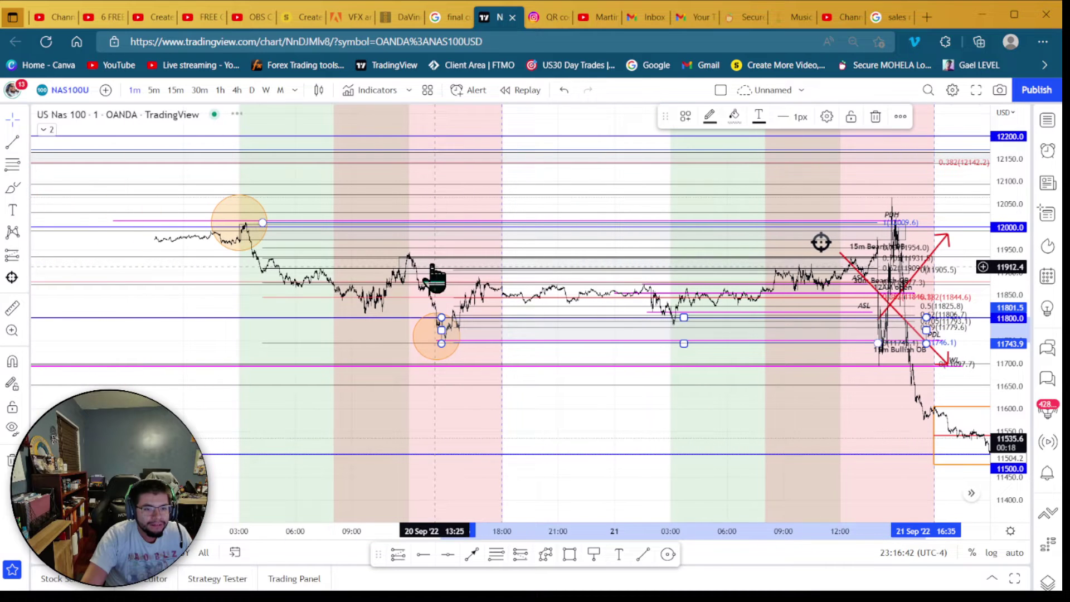
- Put NAS100 on the 5-minute timeframe and frame the annotated 21 Sep drop
{"action": "left_click", "coordinate": [154, 90]}
{"action": "scroll", "coordinate": [535, 277], "scroll_direction": "up", "scroll_amount": 4}
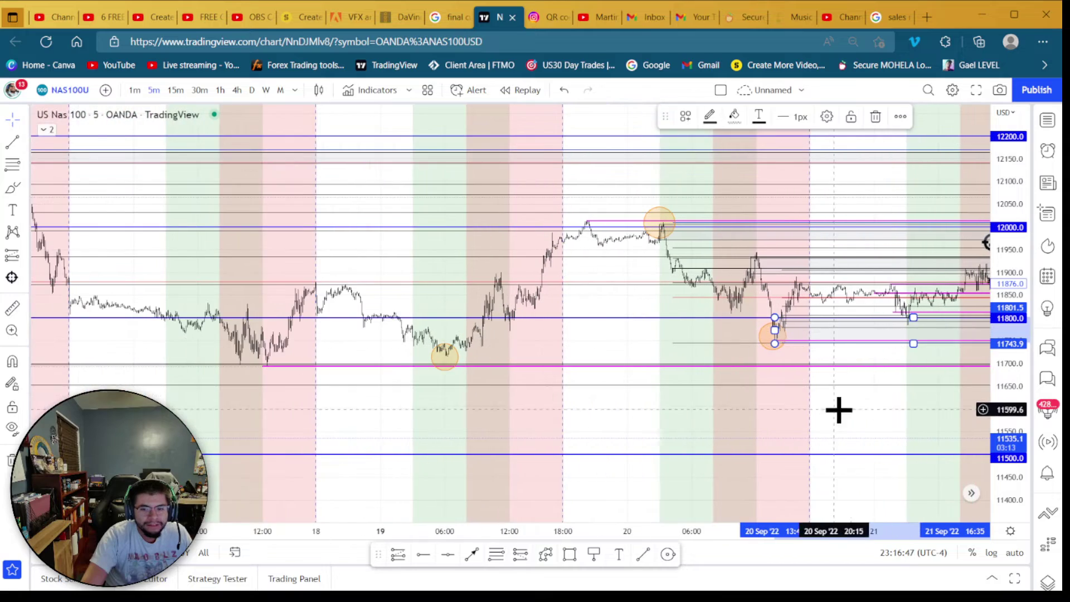
{"action": "left_click_drag", "start_coordinate": [839, 411], "coordinate": [411, 420]}
{"action": "scroll", "coordinate": [428, 401], "scroll_direction": "up", "scroll_amount": 5}
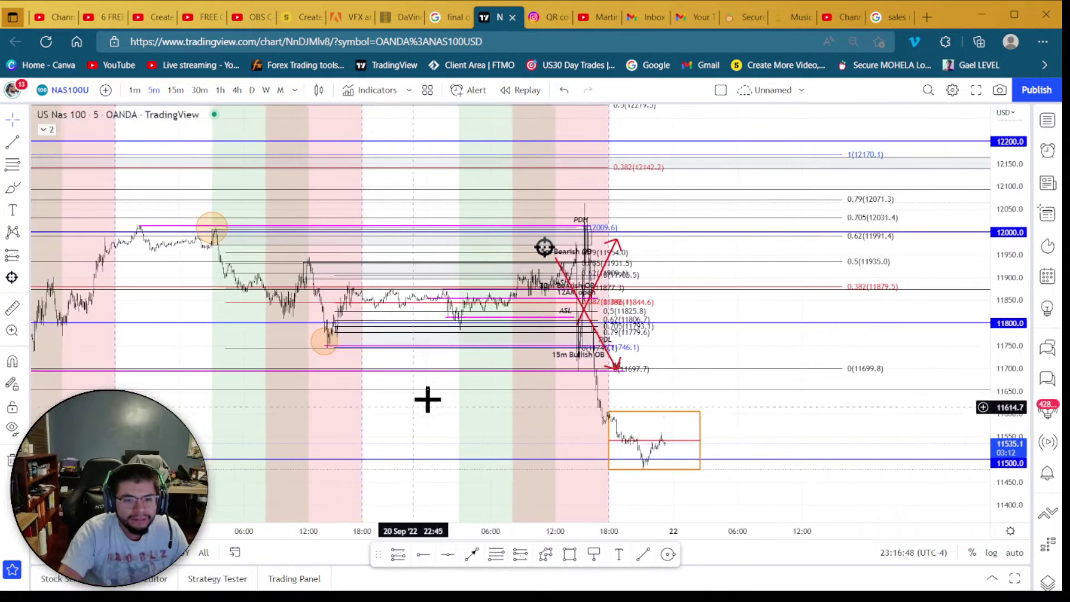
{"action": "scroll", "coordinate": [453, 379], "scroll_direction": "up", "scroll_amount": 2}
{"action": "left_click_drag", "start_coordinate": [351, 346], "coordinate": [640, 346]}
{"action": "scroll", "coordinate": [402, 375], "scroll_direction": "up", "scroll_amount": 3}
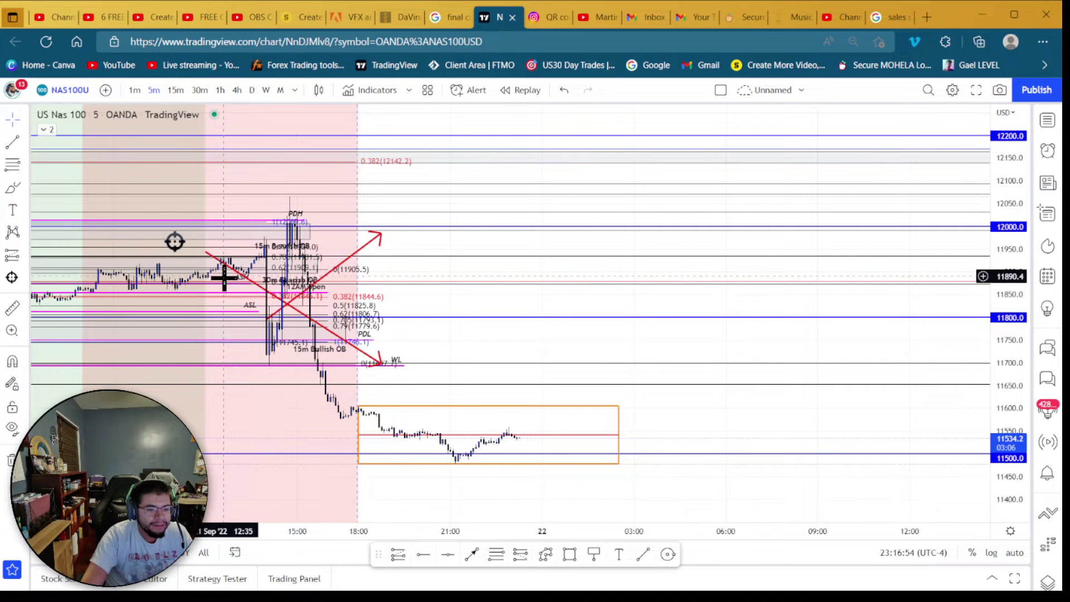
{"action": "left_click_drag", "start_coordinate": [190, 290], "coordinate": [407, 299]}
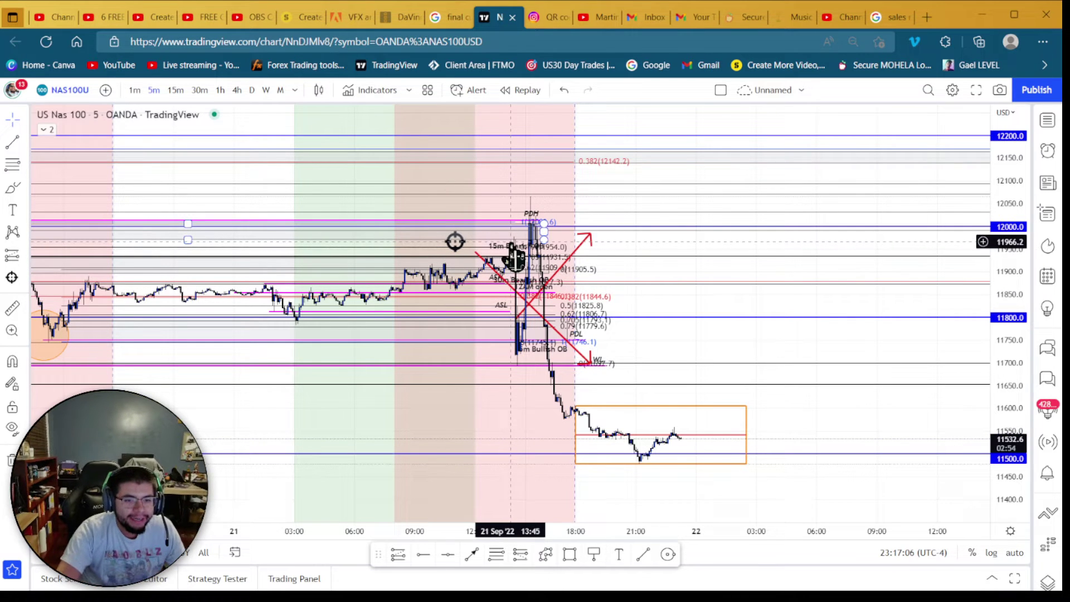
{"action": "scroll", "coordinate": [521, 354], "scroll_direction": "up", "scroll_amount": 1}
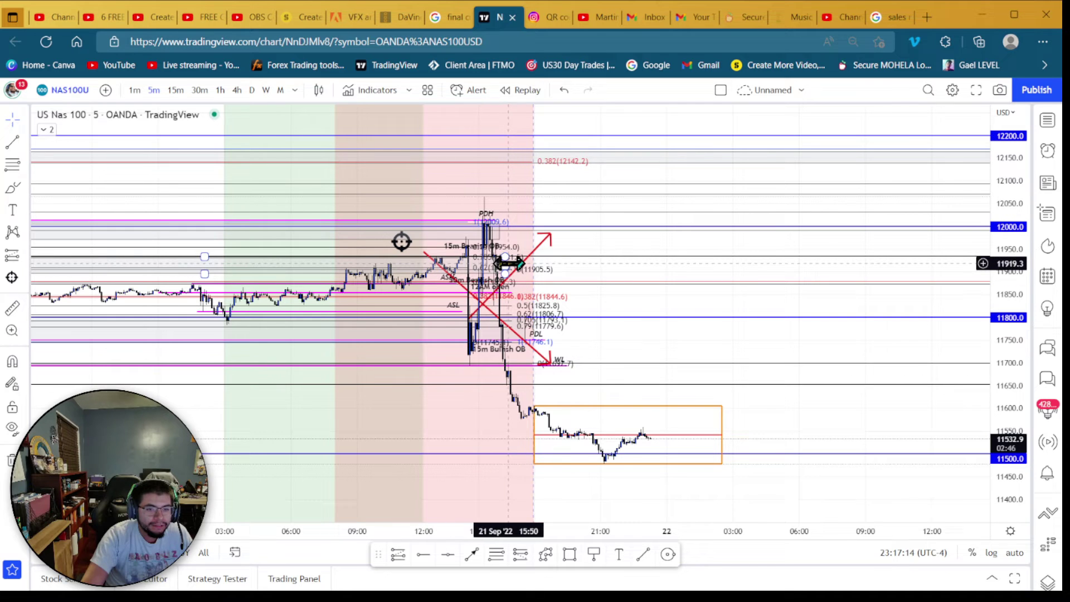
- Extend the 30m and 15m Bearish OB boxes further to the right
{"action": "left_click_drag", "start_coordinate": [509, 263], "coordinate": [592, 260]}
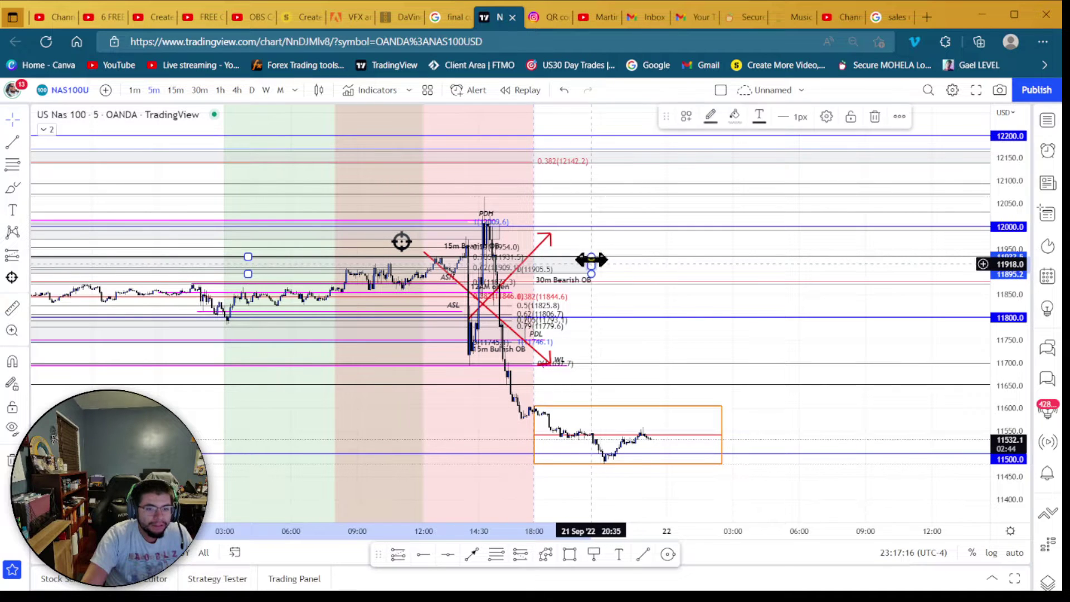
{"action": "left_click_drag", "start_coordinate": [502, 234], "coordinate": [520, 234]}
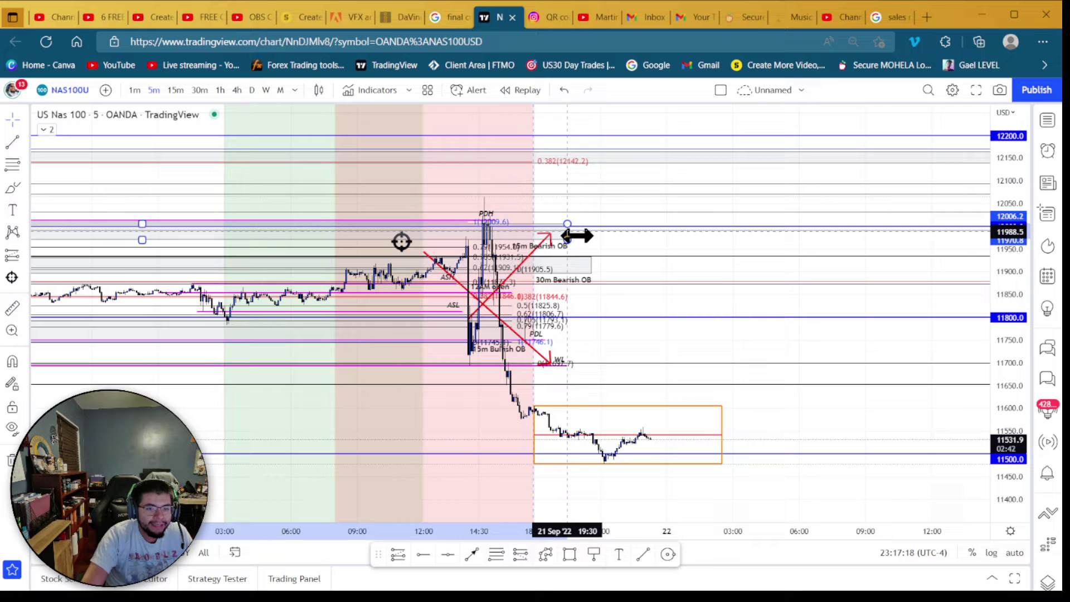
{"action": "left_click", "coordinate": [599, 235]}
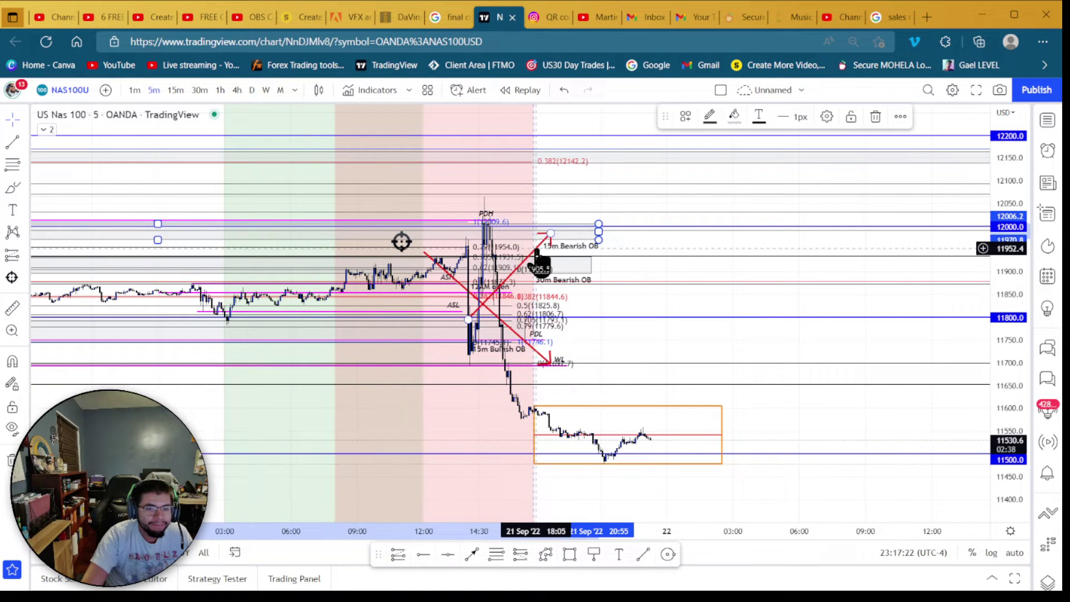
{"action": "left_click", "coordinate": [534, 240]}
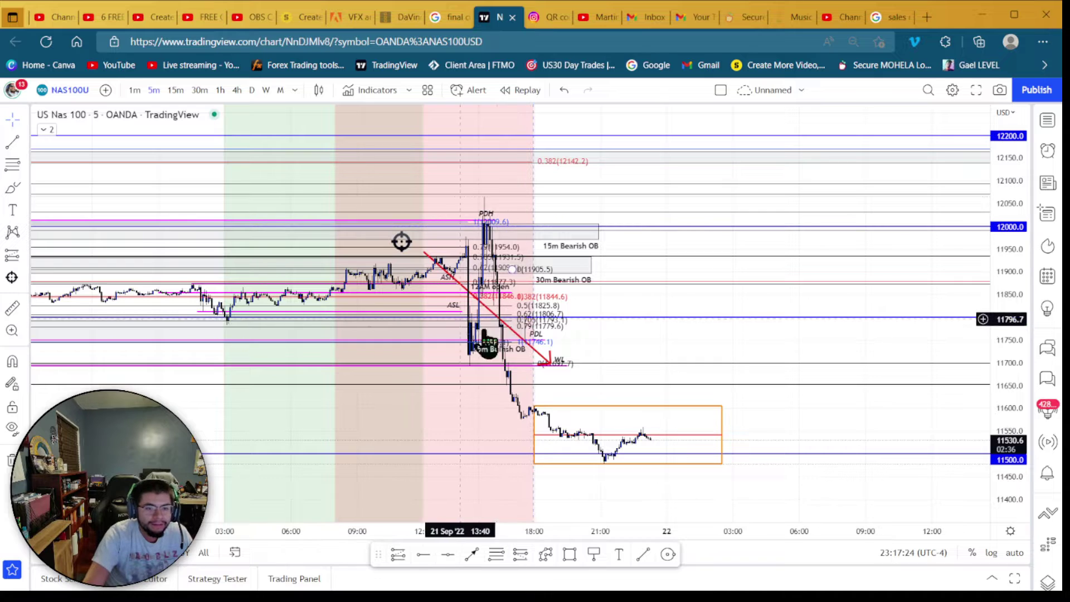
{"action": "left_click", "coordinate": [539, 360]}
{"action": "left_click", "coordinate": [536, 333]}
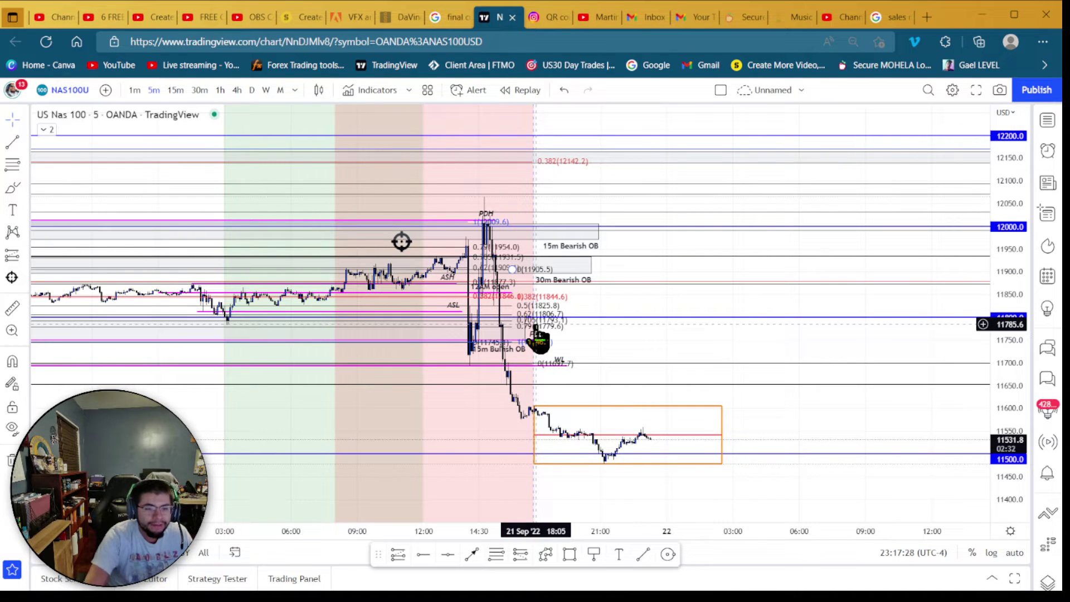
- Nudge the Fibonacci retracement's 0 level to 11742.6, at the bottom of the 15m bullish OB
{"action": "scroll", "coordinate": [533, 344], "scroll_direction": "up", "scroll_amount": 1}
{"action": "left_click_drag", "start_coordinate": [585, 346], "coordinate": [776, 349]}
{"action": "left_click_drag", "start_coordinate": [1011, 365], "coordinate": [975, 327]}
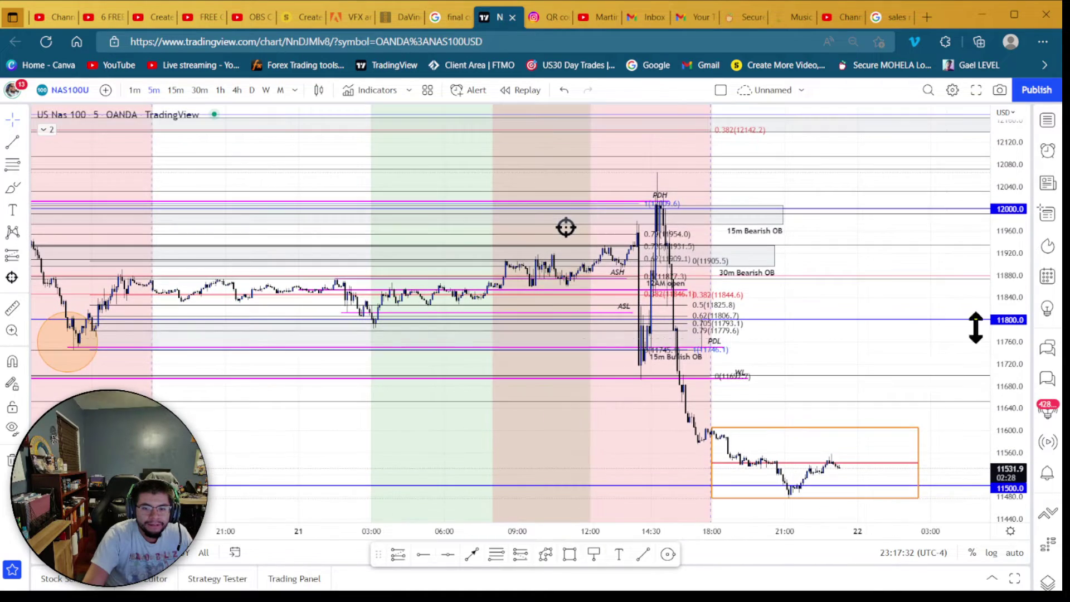
{"action": "left_click_drag", "start_coordinate": [909, 358], "coordinate": [903, 318]}
{"action": "scroll", "coordinate": [843, 313], "scroll_direction": "up", "scroll_amount": 2}
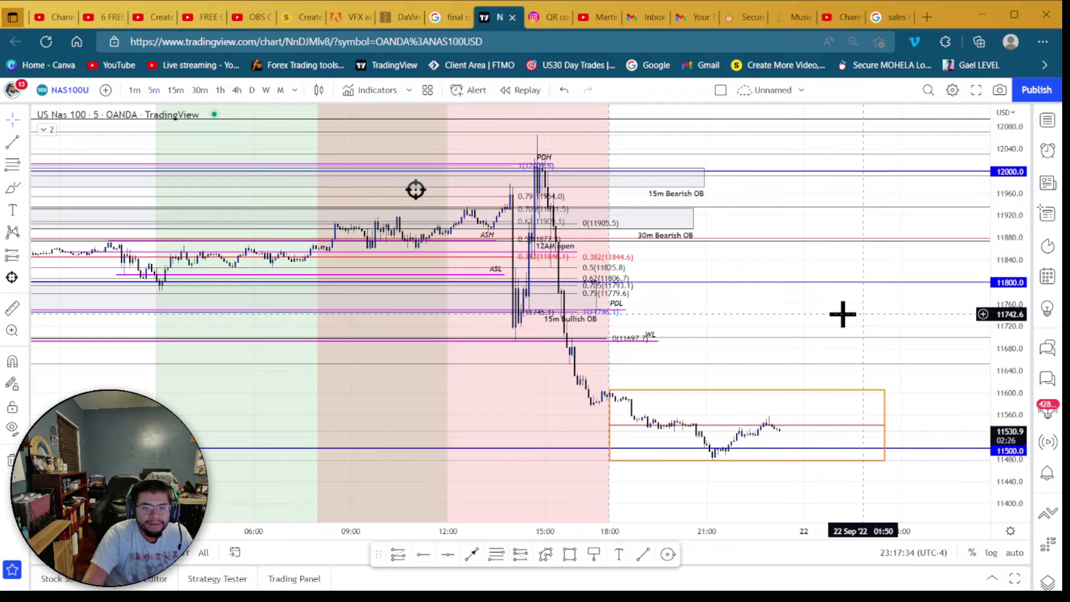
{"action": "scroll", "coordinate": [720, 296], "scroll_direction": "up", "scroll_amount": 1}
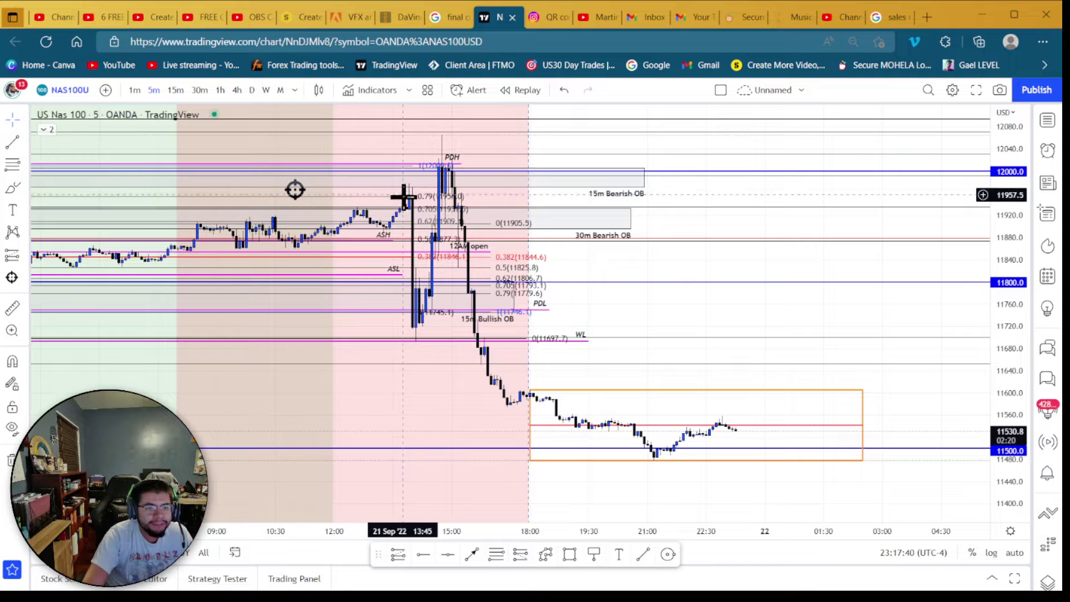
{"action": "left_click", "coordinate": [415, 318]}
{"action": "left_click_drag", "start_coordinate": [413, 315], "coordinate": [418, 317]}
{"action": "scroll", "coordinate": [512, 299], "scroll_direction": "down", "scroll_amount": 3}
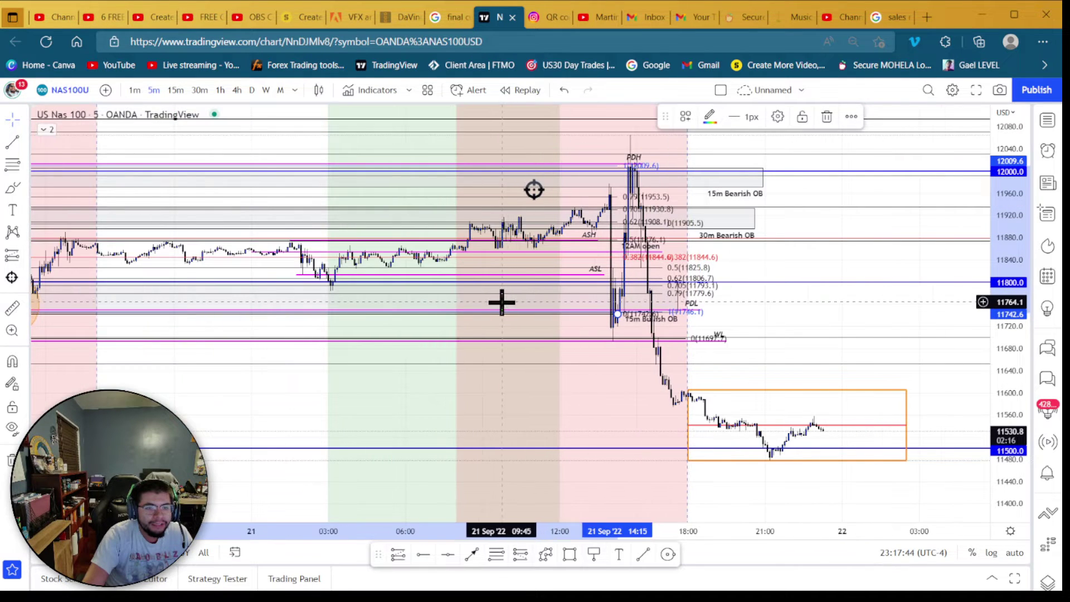
{"action": "scroll", "coordinate": [501, 303], "scroll_direction": "down", "scroll_amount": 3}
{"action": "scroll", "coordinate": [420, 327], "scroll_direction": "up", "scroll_amount": 1}
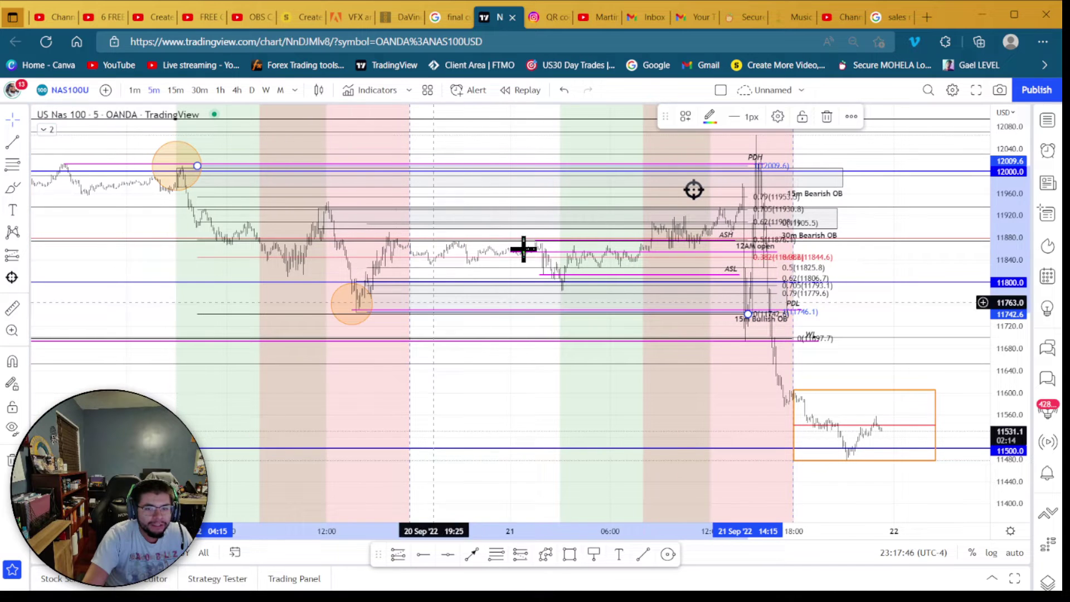
{"action": "scroll", "coordinate": [614, 237], "scroll_direction": "down", "scroll_amount": 1}
{"action": "scroll", "coordinate": [685, 202], "scroll_direction": "up", "scroll_amount": 2}
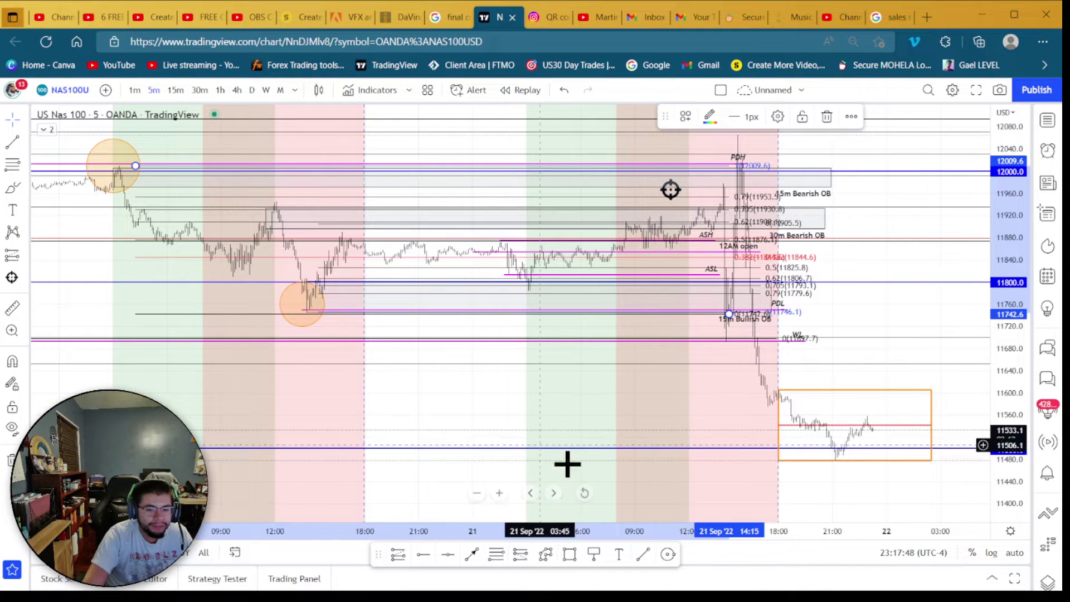
- Undo a stray move of the Fib retracement's anchor with Esc and reselect the retracement
{"action": "left_click", "coordinate": [667, 555]}
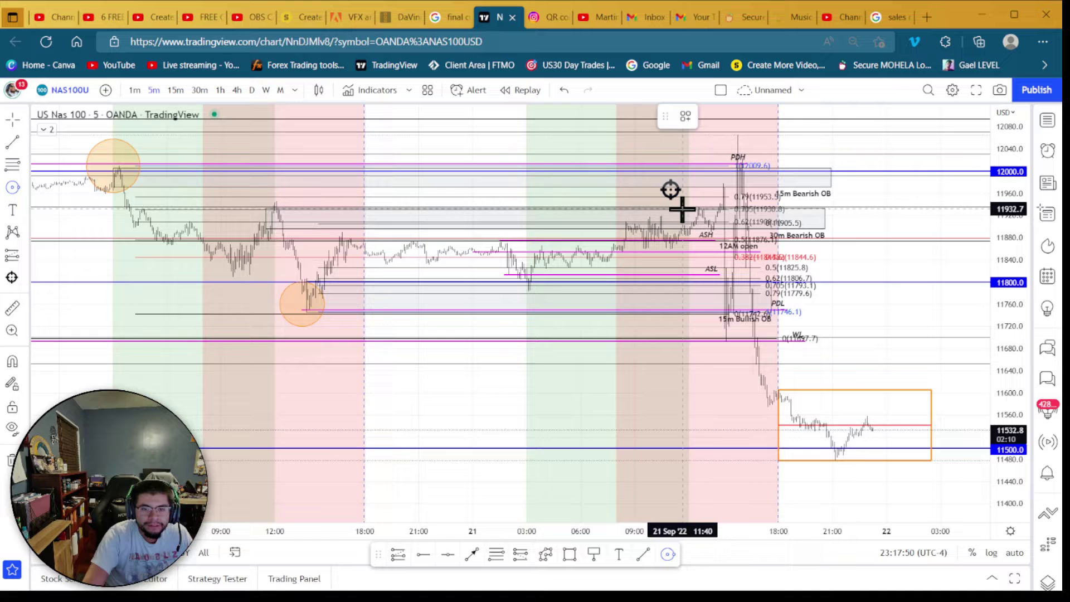
{"action": "scroll", "coordinate": [685, 223], "scroll_direction": "up", "scroll_amount": 1}
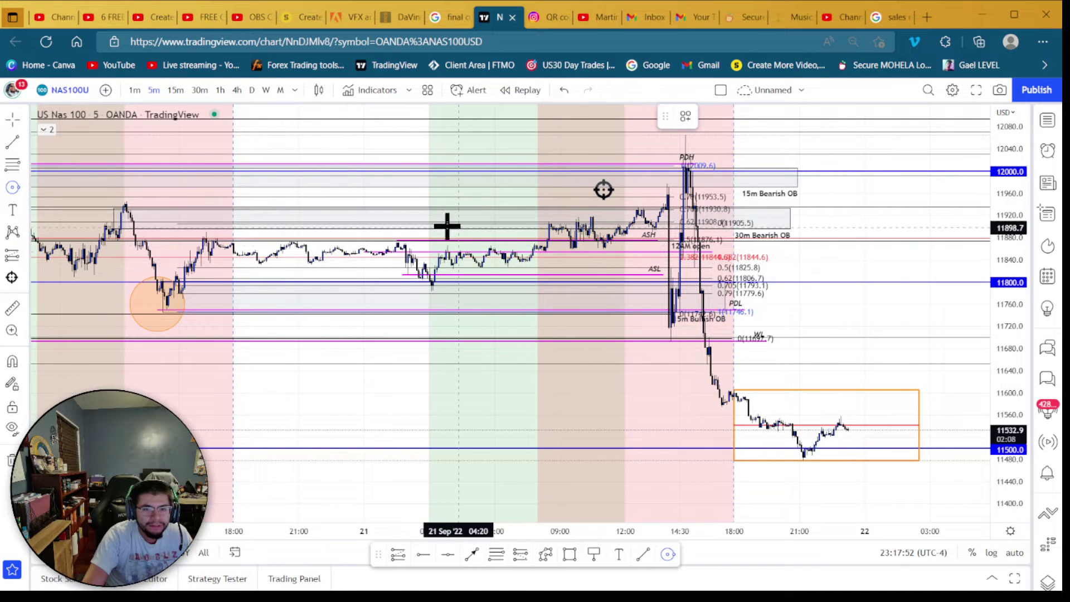
{"action": "scroll", "coordinate": [443, 223], "scroll_direction": "down", "scroll_amount": 1}
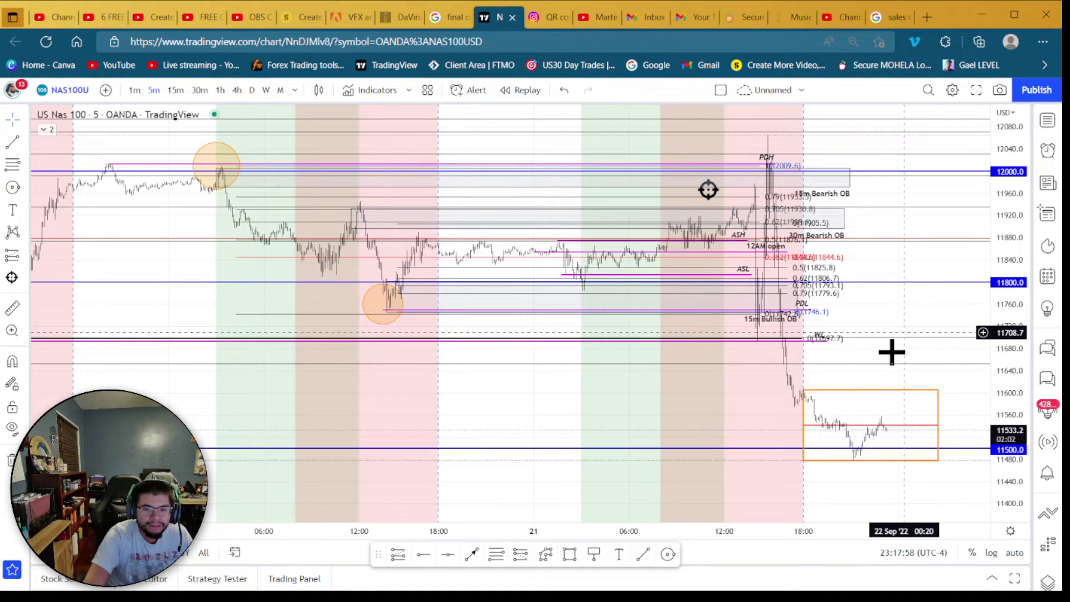
{"action": "left_click", "coordinate": [518, 310]}
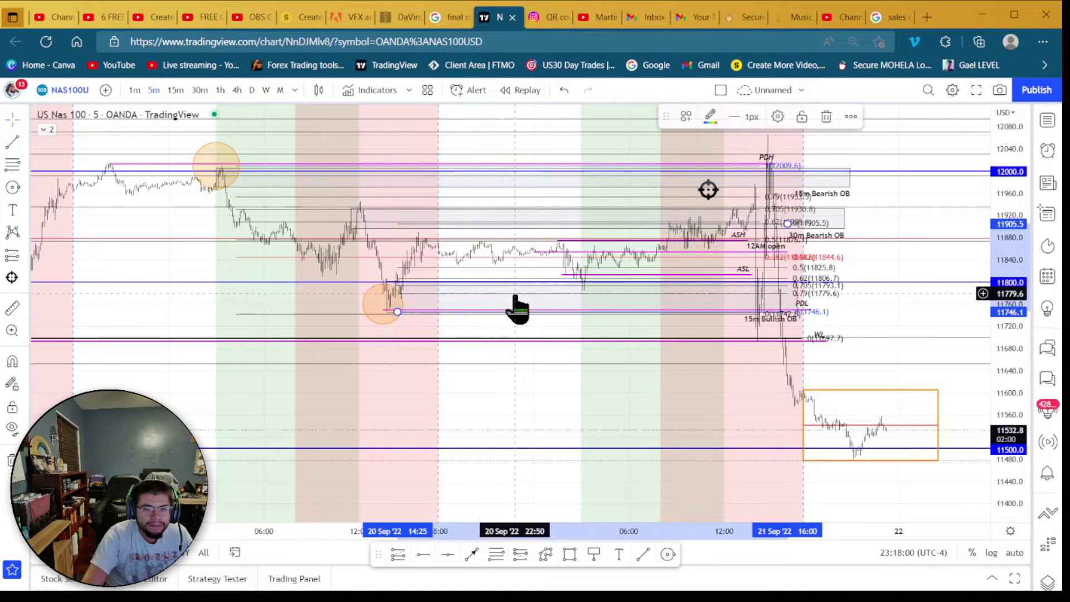
{"action": "left_click_drag", "start_coordinate": [788, 225], "coordinate": [851, 209]}
{"action": "key", "text": "Escape"}
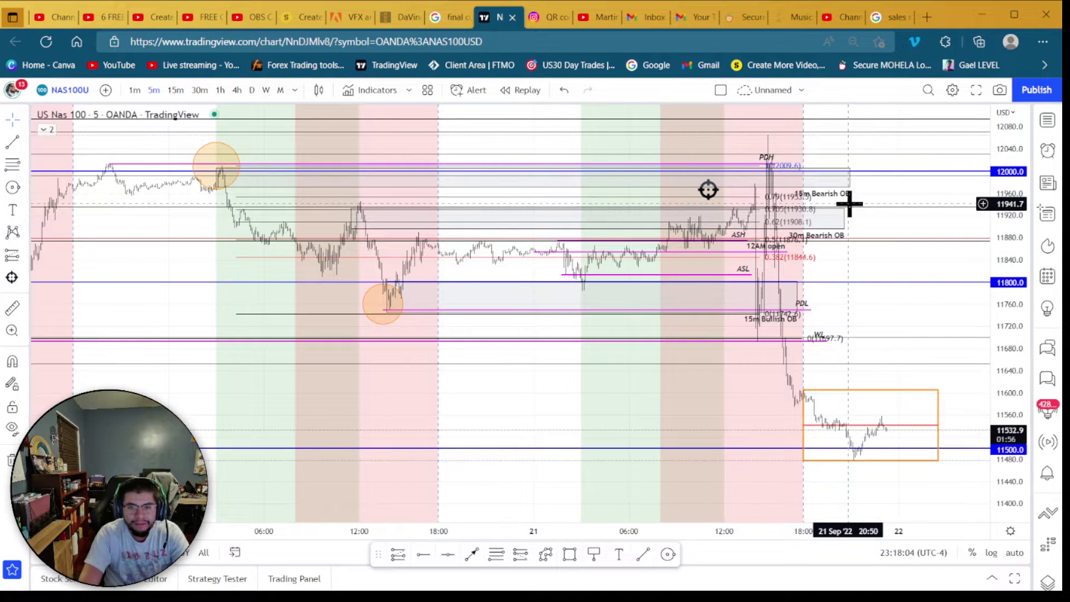
{"action": "scroll", "coordinate": [752, 250], "scroll_direction": "up", "scroll_amount": 3}
{"action": "scroll", "coordinate": [552, 206], "scroll_direction": "down", "scroll_amount": 1}
{"action": "left_click", "coordinate": [564, 204]}
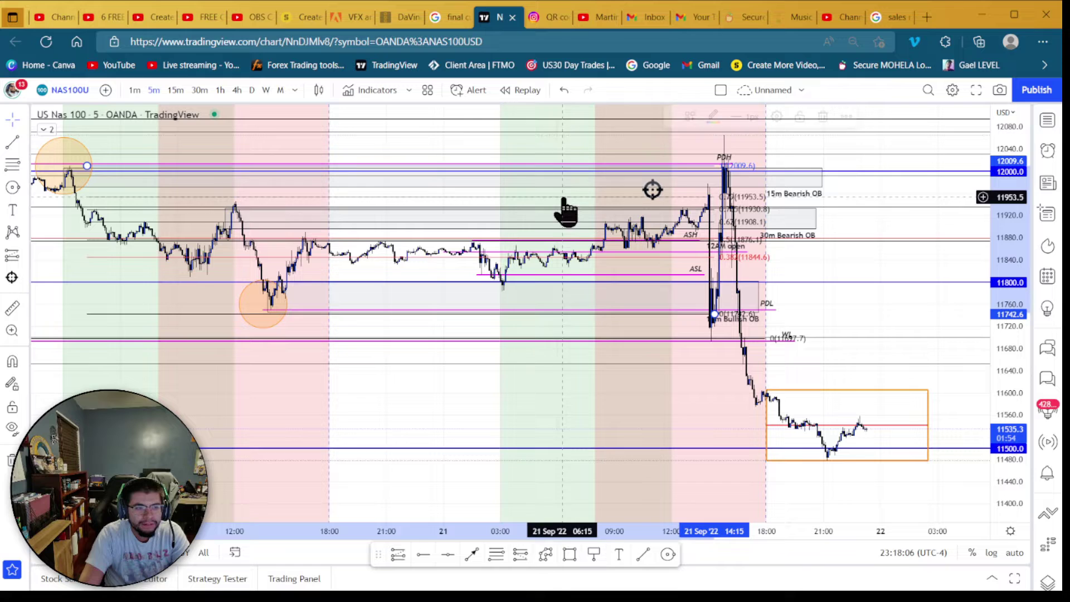
{"action": "scroll", "coordinate": [163, 255], "scroll_direction": "down", "scroll_amount": 3}
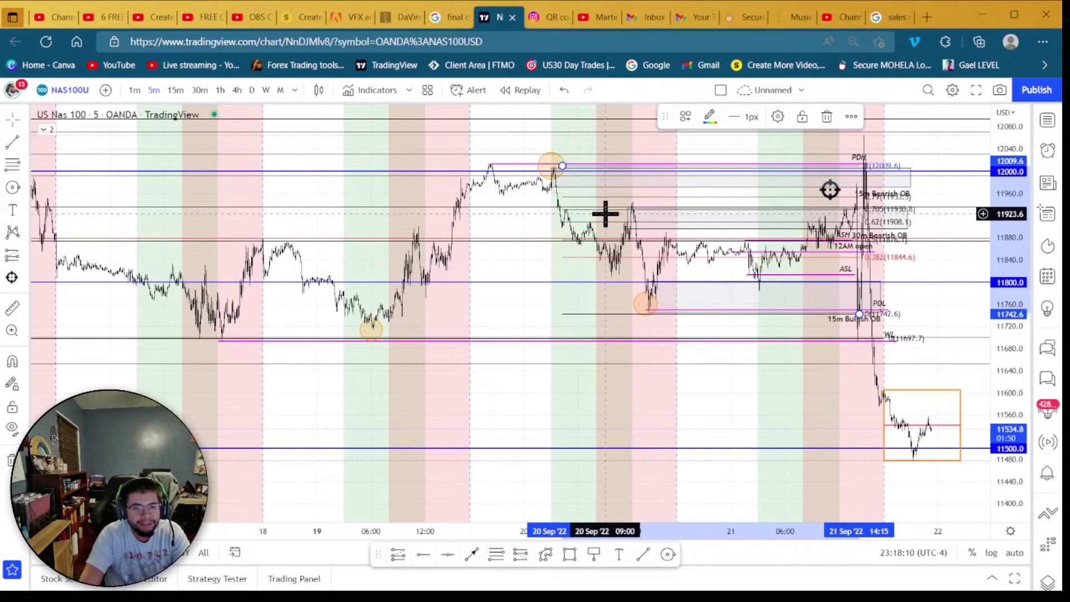
{"action": "scroll", "coordinate": [604, 212], "scroll_direction": "down", "scroll_amount": 4}
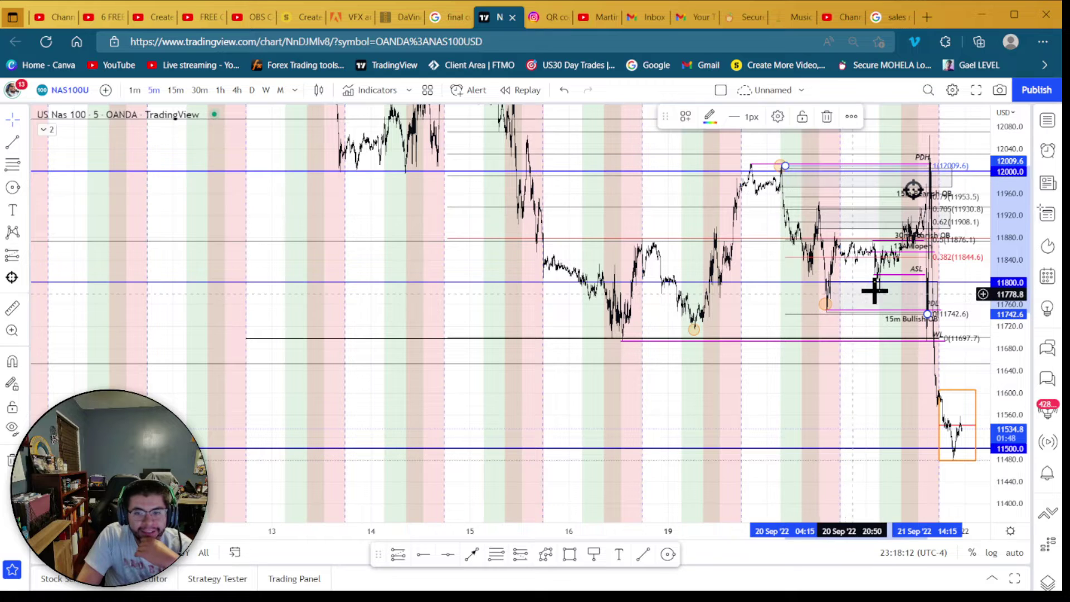
{"action": "scroll", "coordinate": [872, 292], "scroll_direction": "up", "scroll_amount": 5}
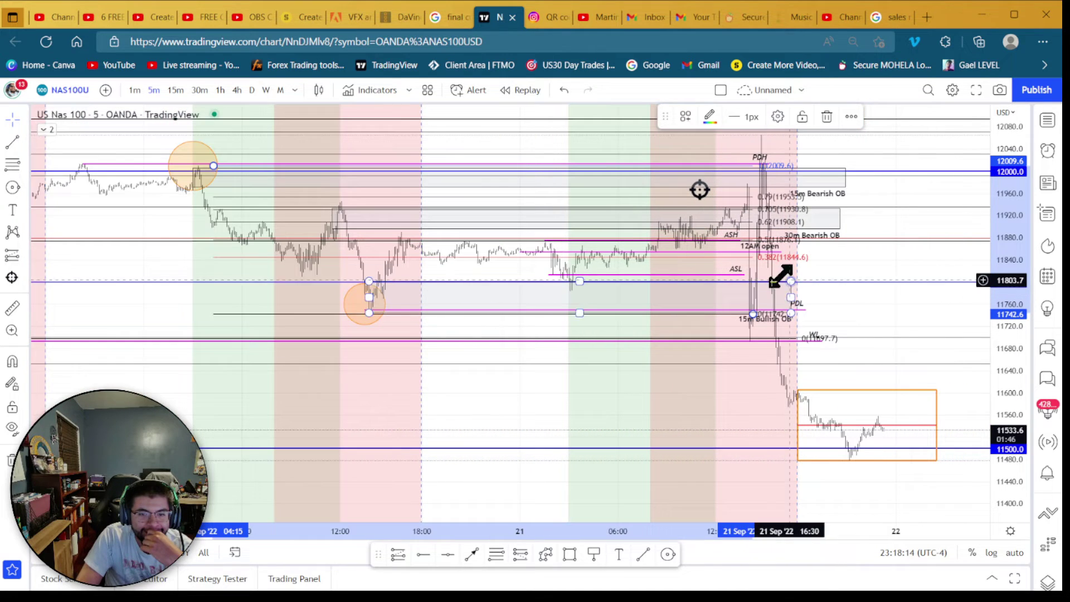
{"action": "scroll", "coordinate": [781, 276], "scroll_direction": "up", "scroll_amount": 1}
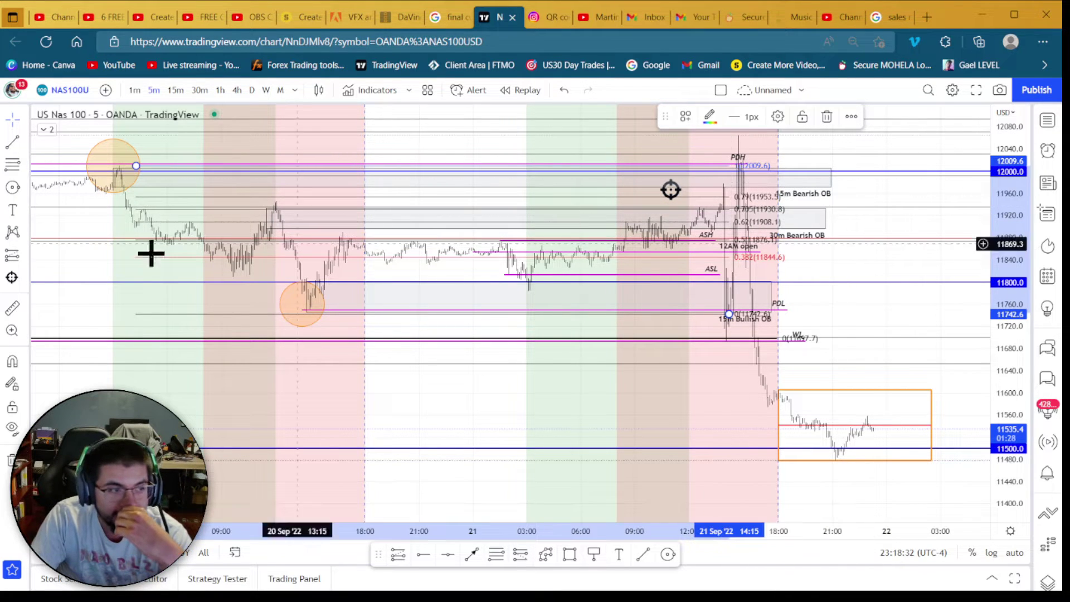
- Try a long position entering at 11947.4 with adjusted target and stop, then delete it
{"action": "left_click", "coordinate": [398, 554]}
{"action": "left_click", "coordinate": [727, 204]}
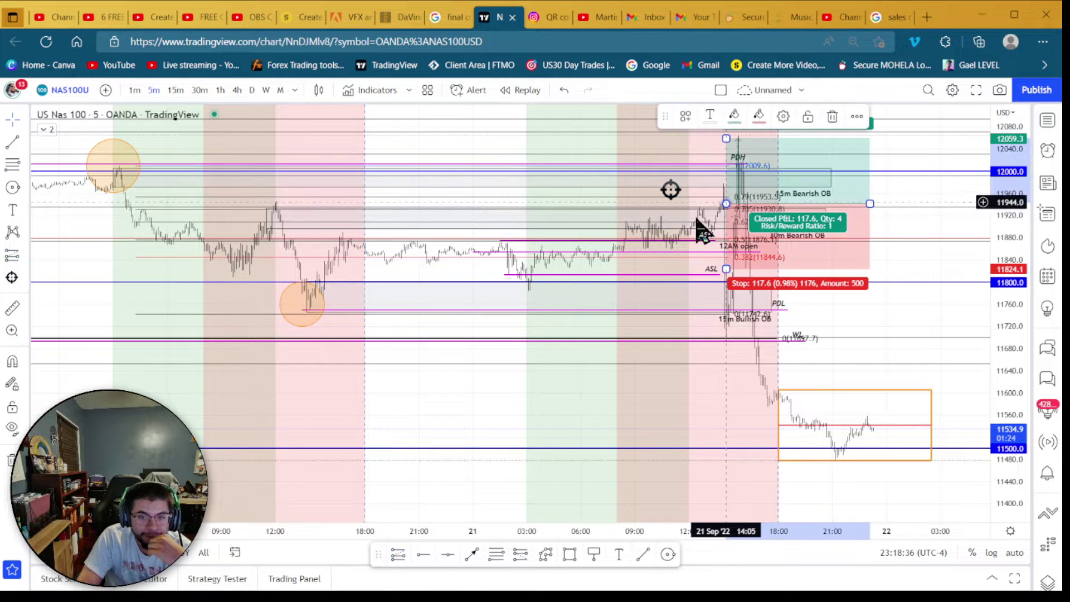
{"action": "left_click_drag", "start_coordinate": [730, 211], "coordinate": [728, 212]}
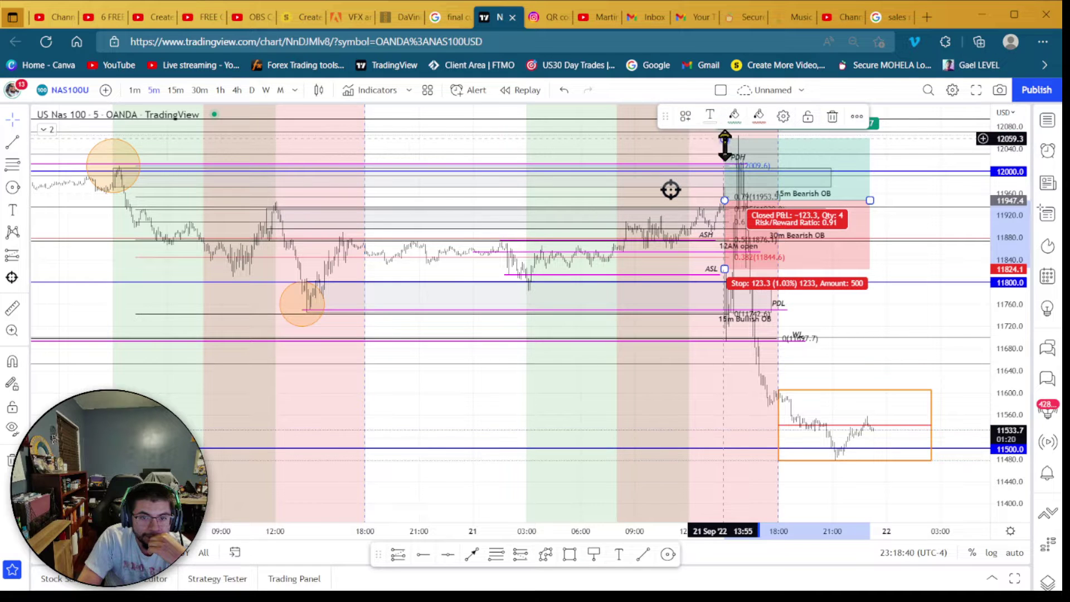
{"action": "left_click_drag", "start_coordinate": [723, 144], "coordinate": [706, 173]}
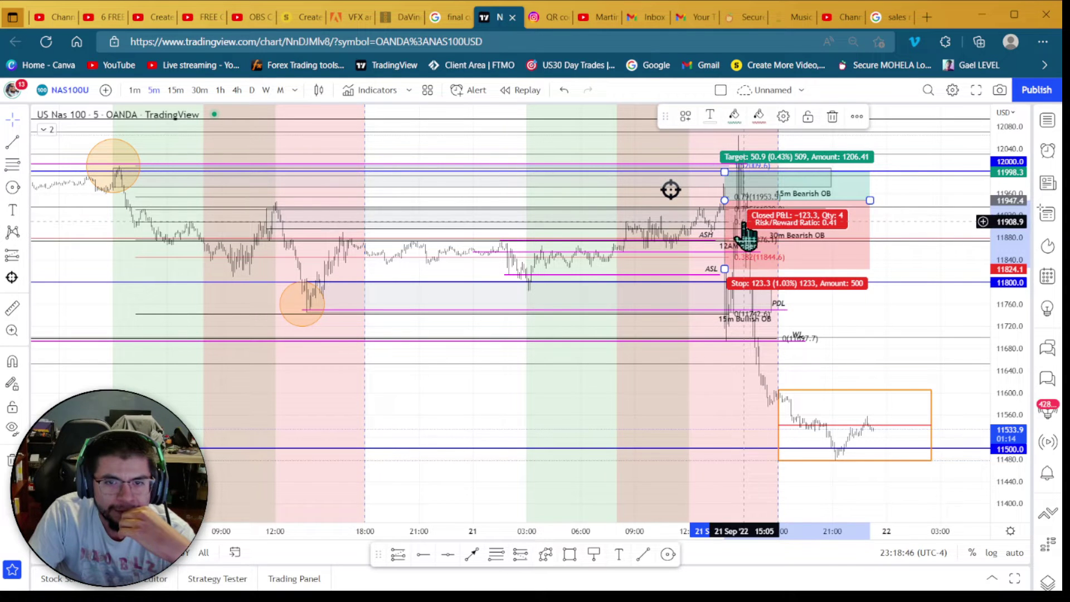
{"action": "left_click", "coordinate": [720, 282]}
{"action": "left_click", "coordinate": [730, 261]}
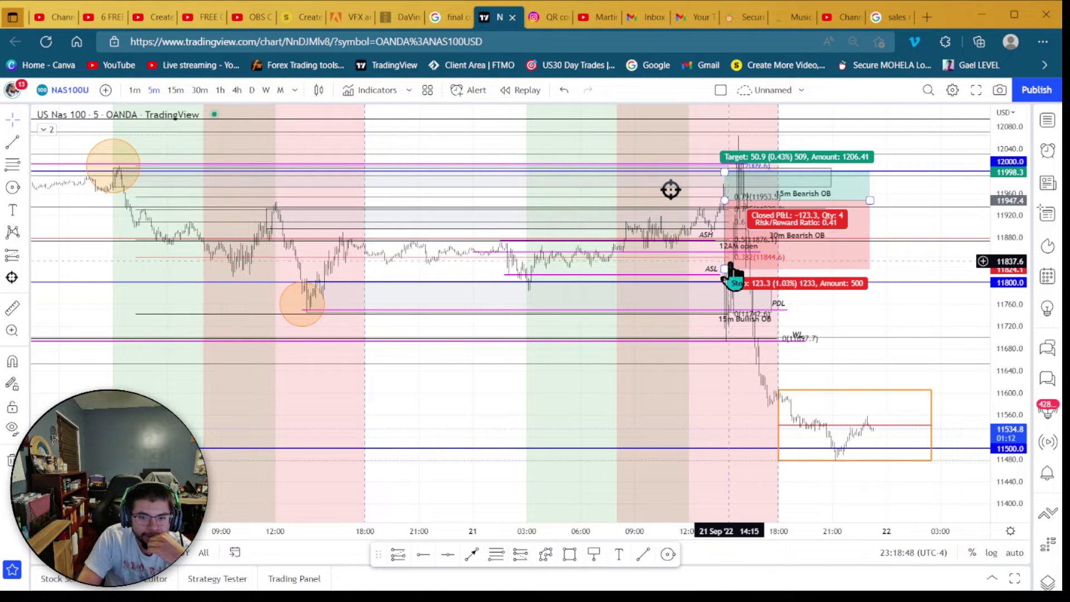
{"action": "left_click_drag", "start_coordinate": [725, 267], "coordinate": [729, 335]}
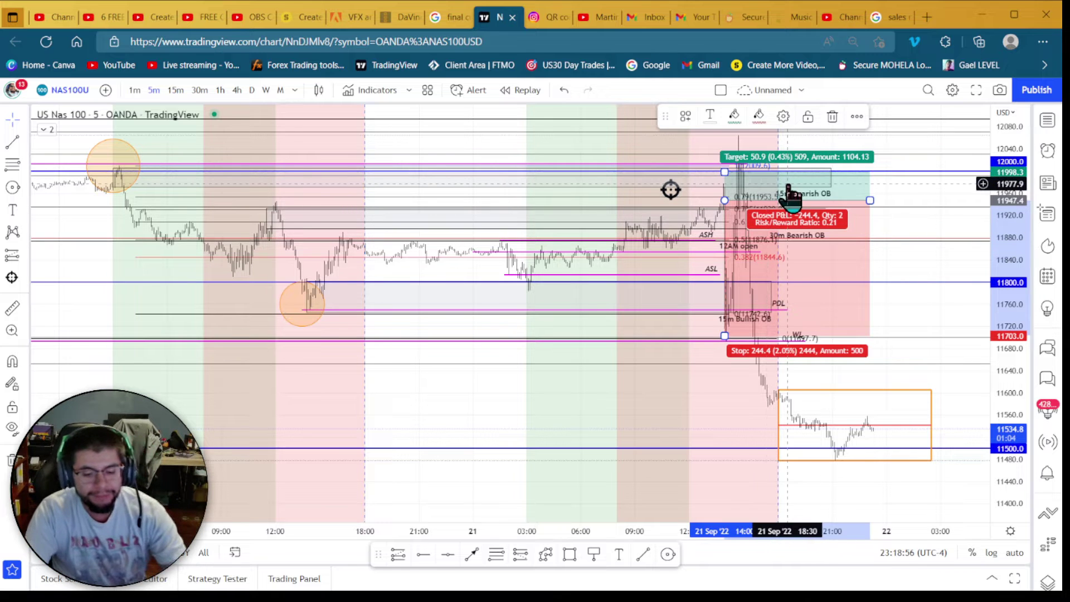
{"action": "key", "text": "Delete"}
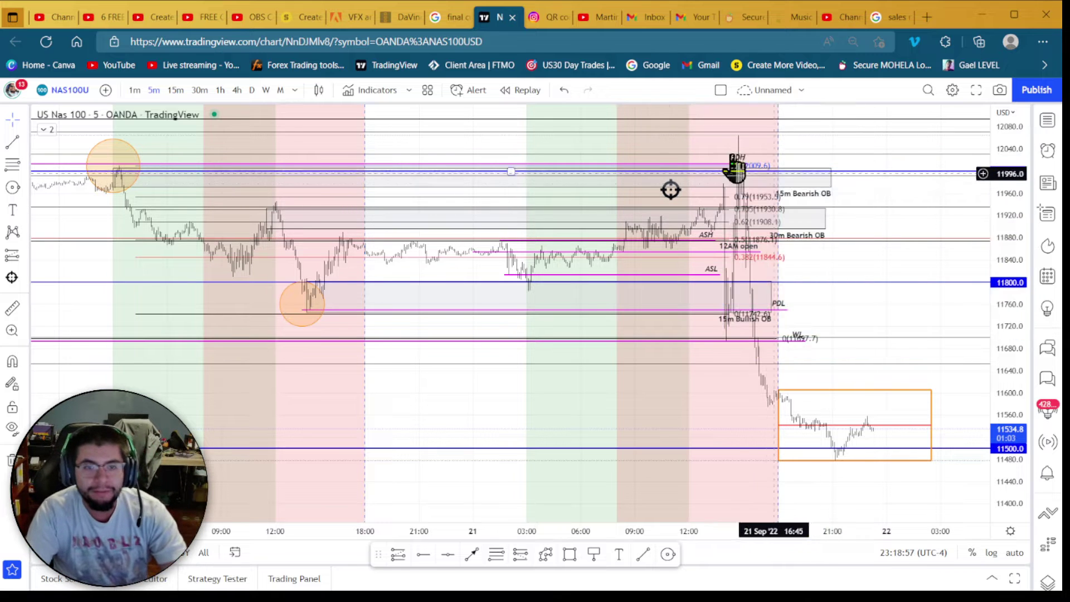
- Add a short position from about 11947 with stop 11998.3 and target 11707.5 (R/R 4.71)
{"action": "left_click", "coordinate": [520, 555]}
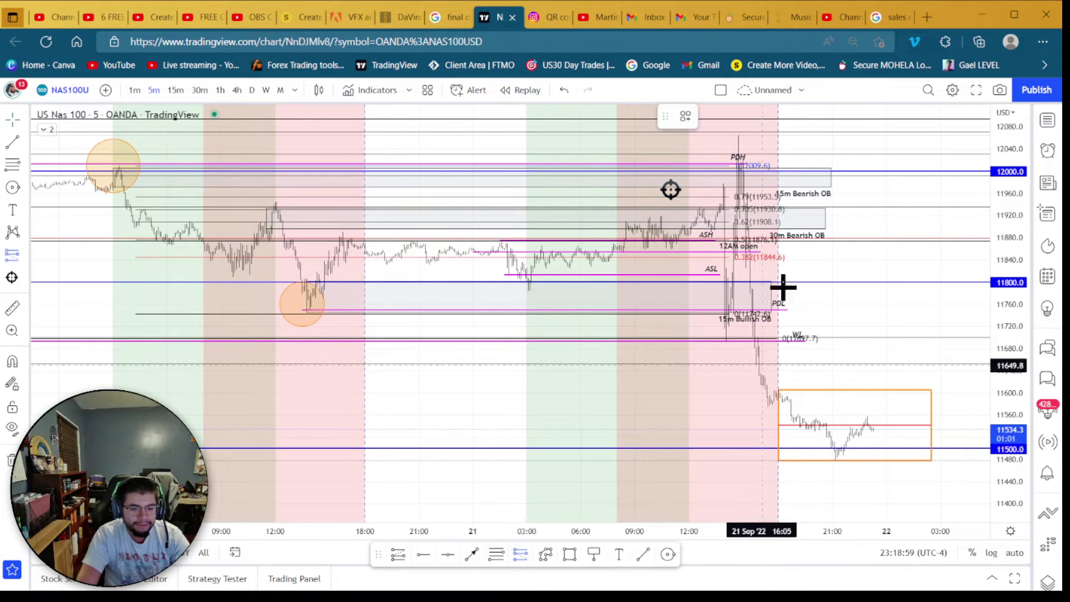
{"action": "left_click", "coordinate": [726, 200]}
{"action": "mouse_move", "coordinate": [724, 179]}
{"action": "left_mouse_down"}
{"action": "mouse_move", "coordinate": [727, 142]}
{"action": "mouse_move", "coordinate": [716, 173]}
{"action": "left_mouse_up"}
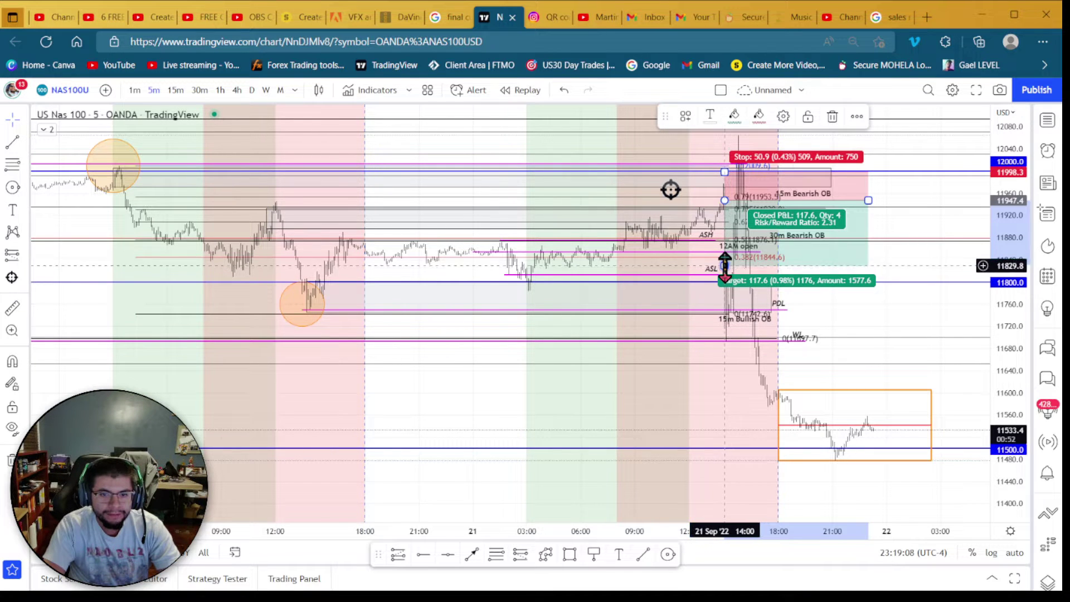
{"action": "left_click_drag", "start_coordinate": [724, 266], "coordinate": [720, 334]}
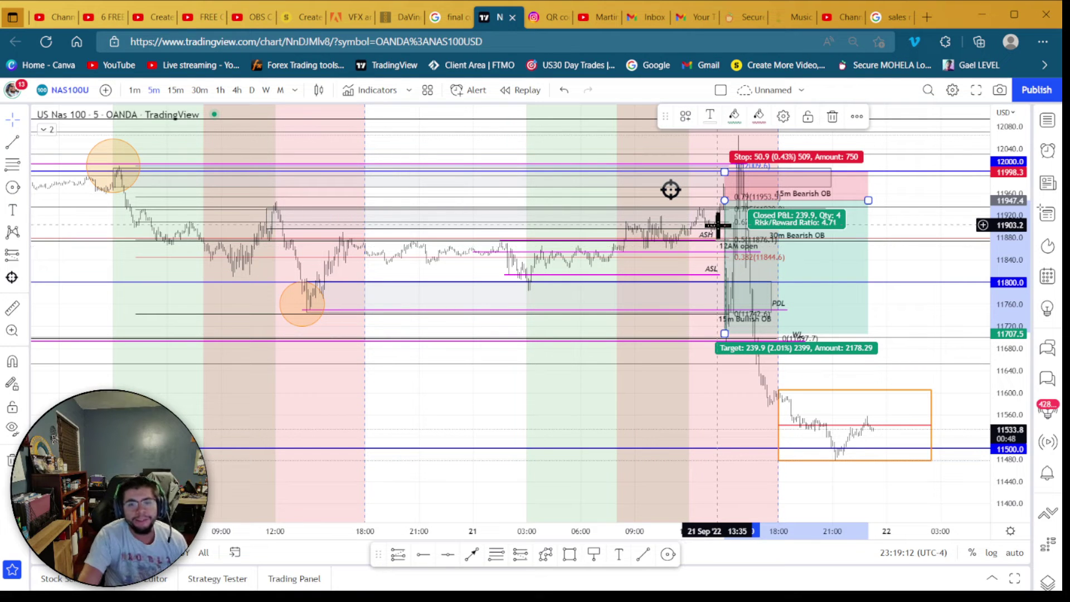
{"action": "left_click", "coordinate": [749, 187]}
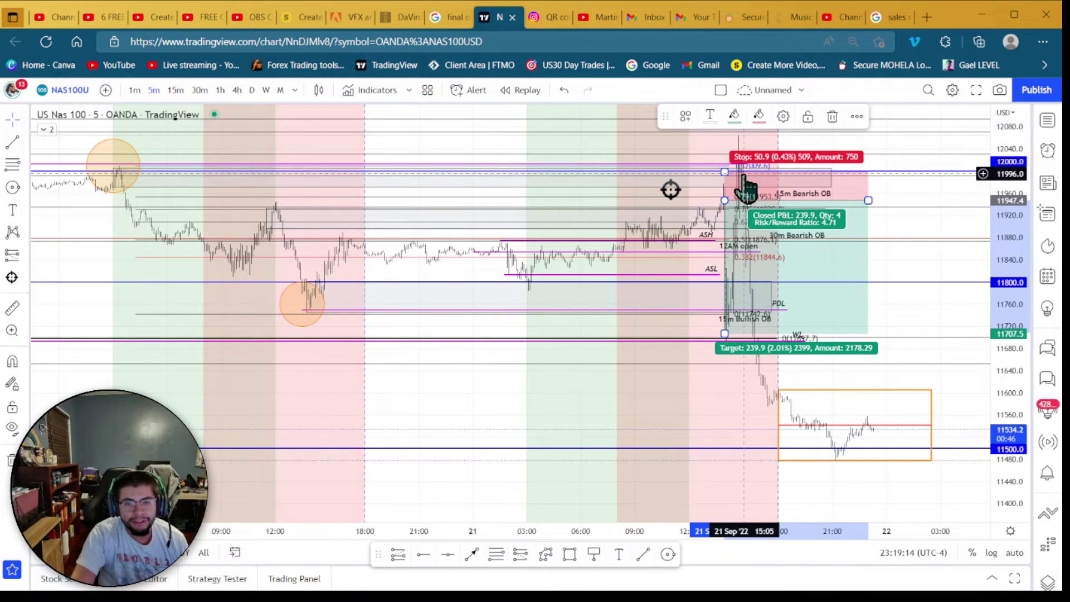
{"action": "scroll", "coordinate": [782, 201], "scroll_direction": "up", "scroll_amount": 3}
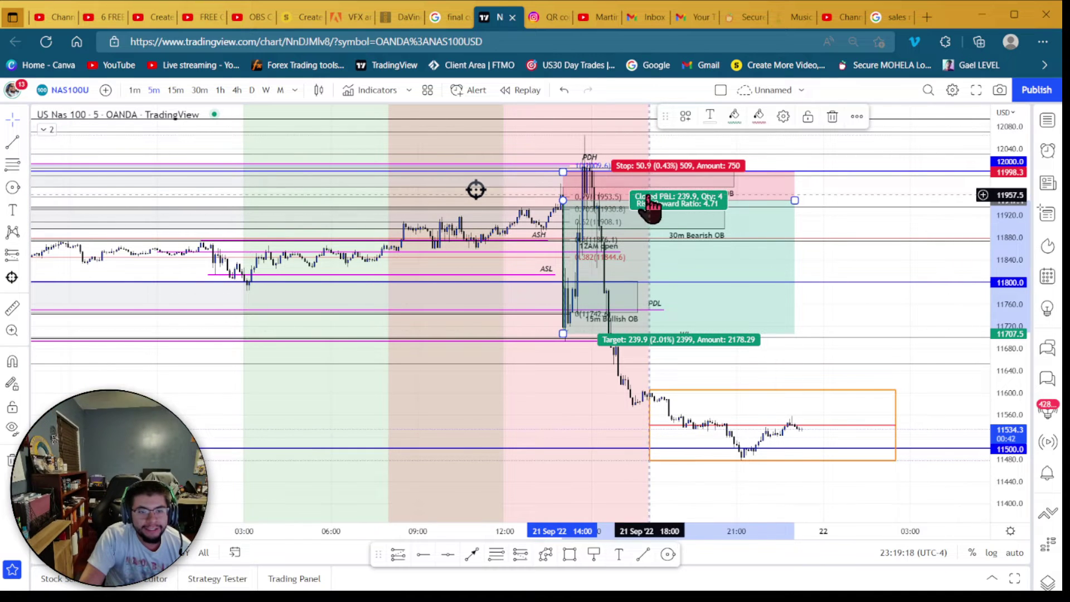
{"action": "scroll", "coordinate": [870, 254], "scroll_direction": "down", "scroll_amount": 2}
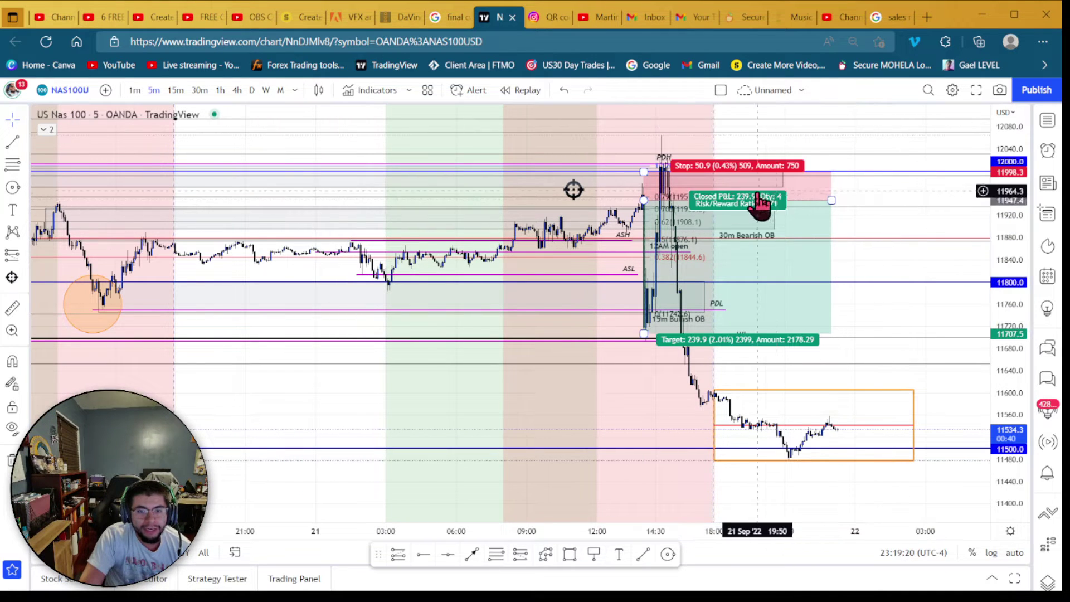
{"action": "left_click", "coordinate": [853, 201]}
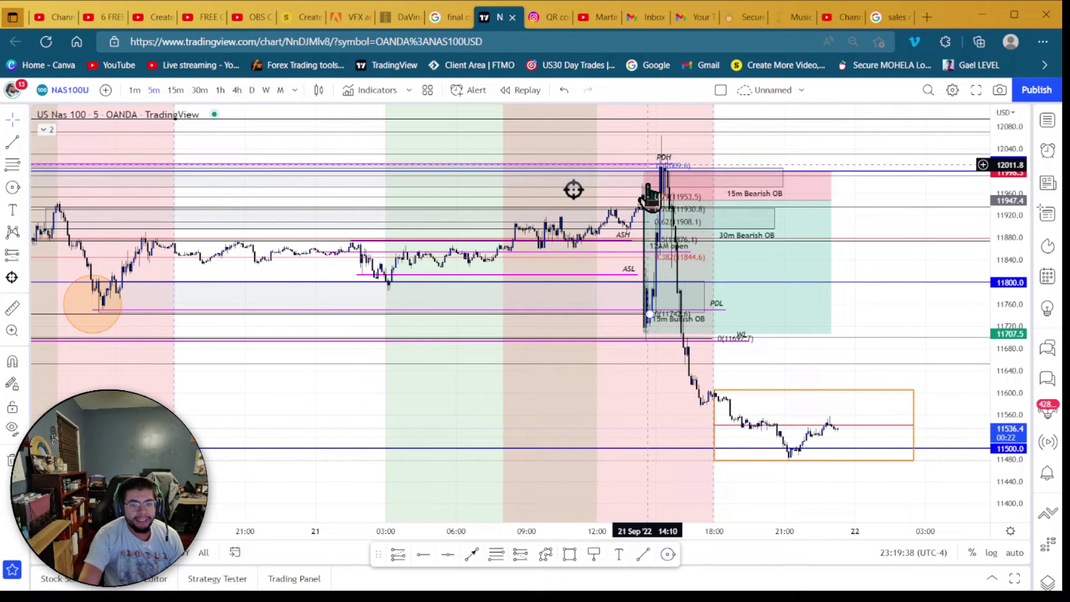
{"action": "scroll", "coordinate": [637, 325], "scroll_direction": "up", "scroll_amount": 2}
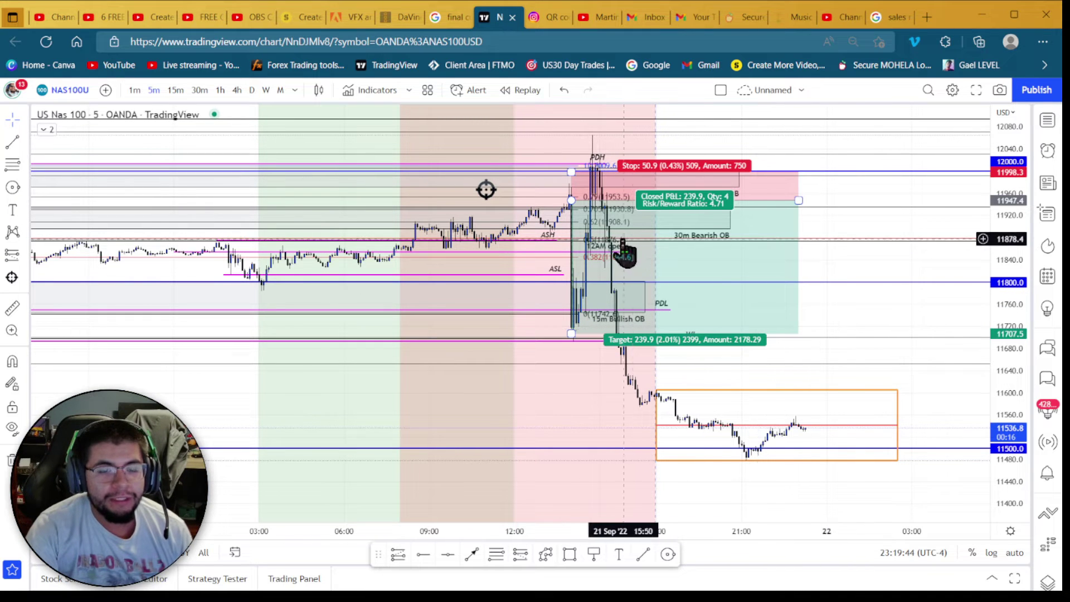
{"action": "scroll", "coordinate": [626, 239], "scroll_direction": "up", "scroll_amount": 2}
{"action": "scroll", "coordinate": [480, 201], "scroll_direction": "down", "scroll_amount": 2}
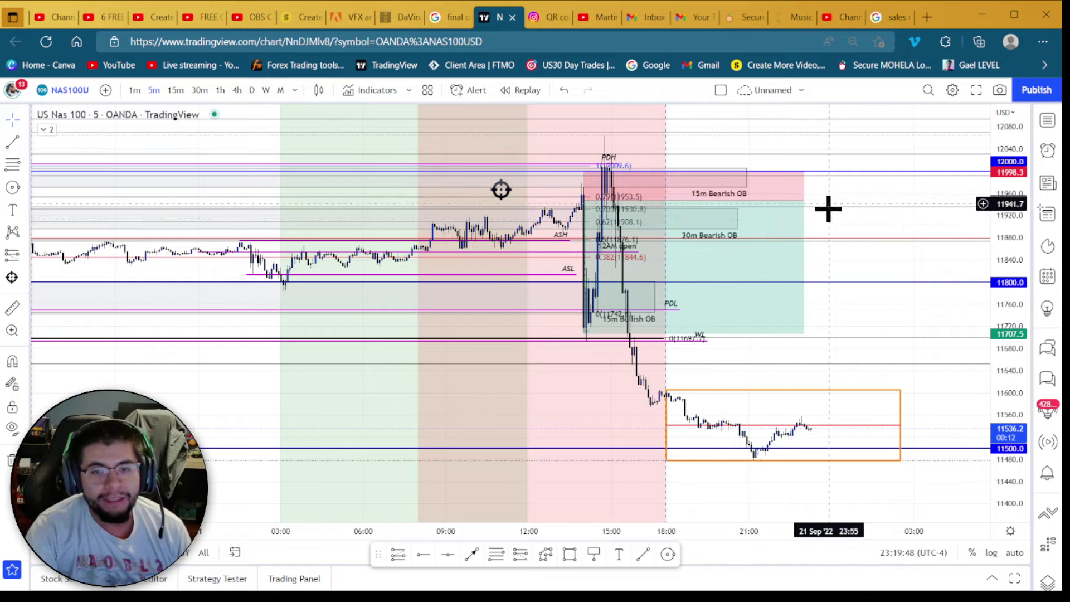
{"action": "left_click_drag", "start_coordinate": [830, 223], "coordinate": [919, 231]}
{"action": "scroll", "coordinate": [914, 245], "scroll_direction": "up", "scroll_amount": 2}
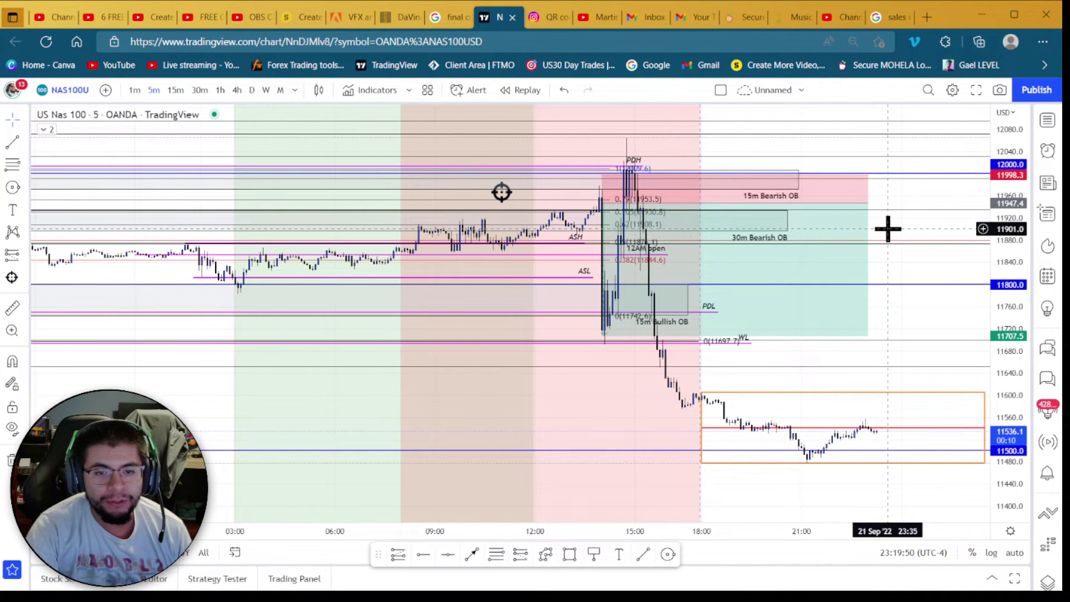
{"action": "scroll", "coordinate": [888, 228], "scroll_direction": "up", "scroll_amount": 1}
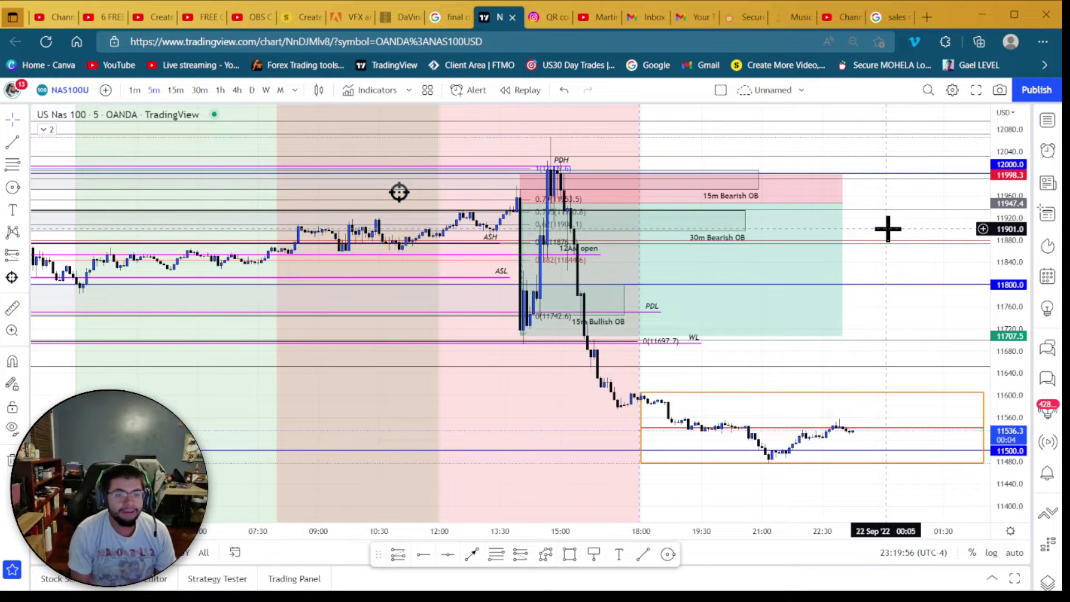
{"action": "scroll", "coordinate": [888, 228], "scroll_direction": "up", "scroll_amount": 1}
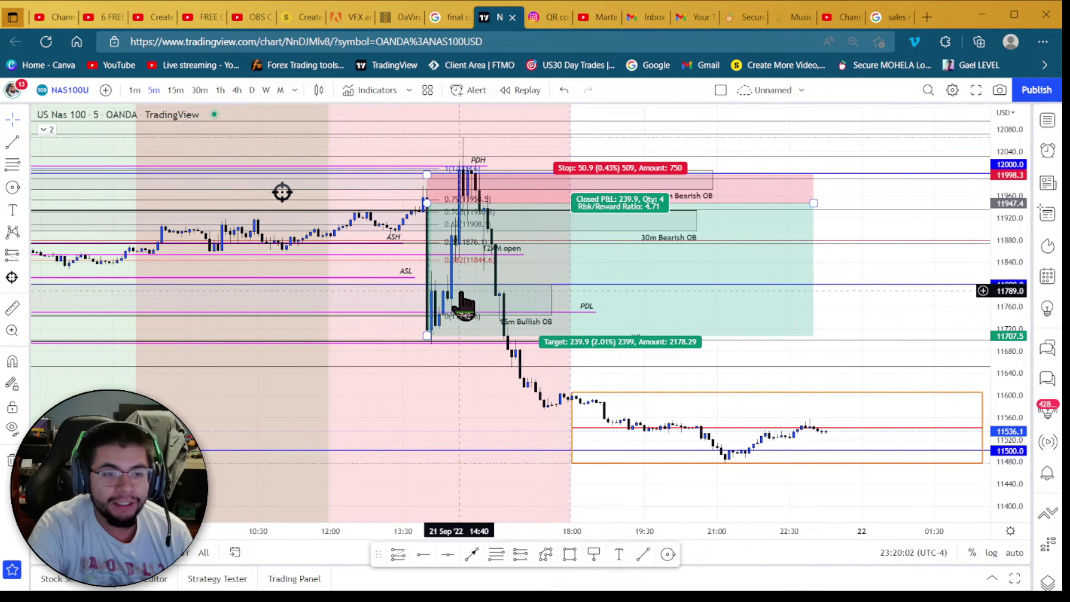
{"action": "scroll", "coordinate": [423, 243], "scroll_direction": "down", "scroll_amount": 1}
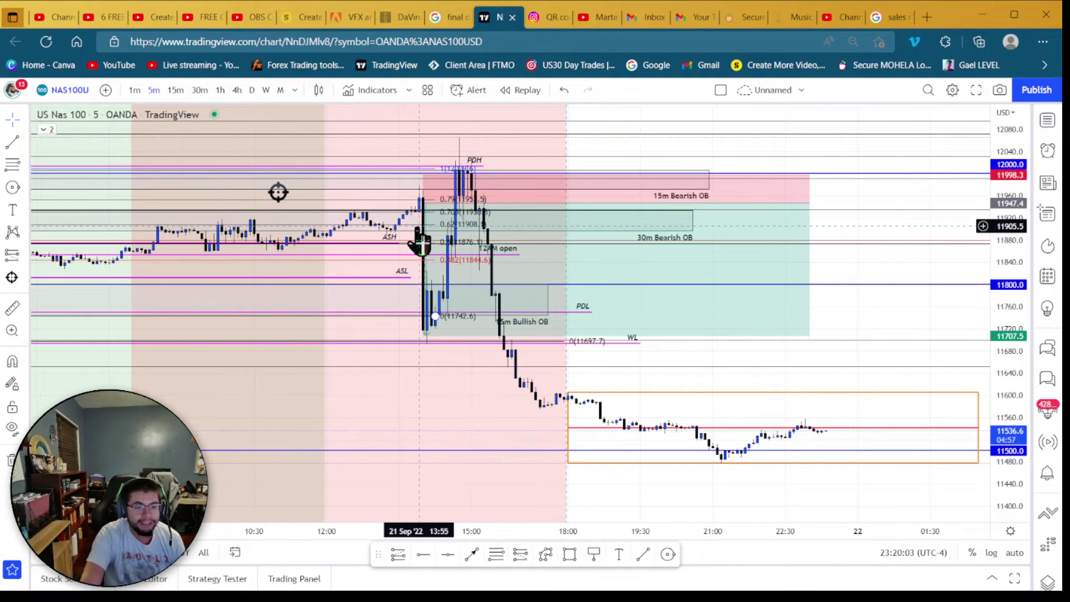
- Undo a stray long position and place a short on the morning rally with 50.9-point stop and 117.6-point target
{"action": "left_click", "coordinate": [398, 554]}
{"action": "left_click", "coordinate": [563, 207]}
{"action": "key", "text": "ctrl+z"}
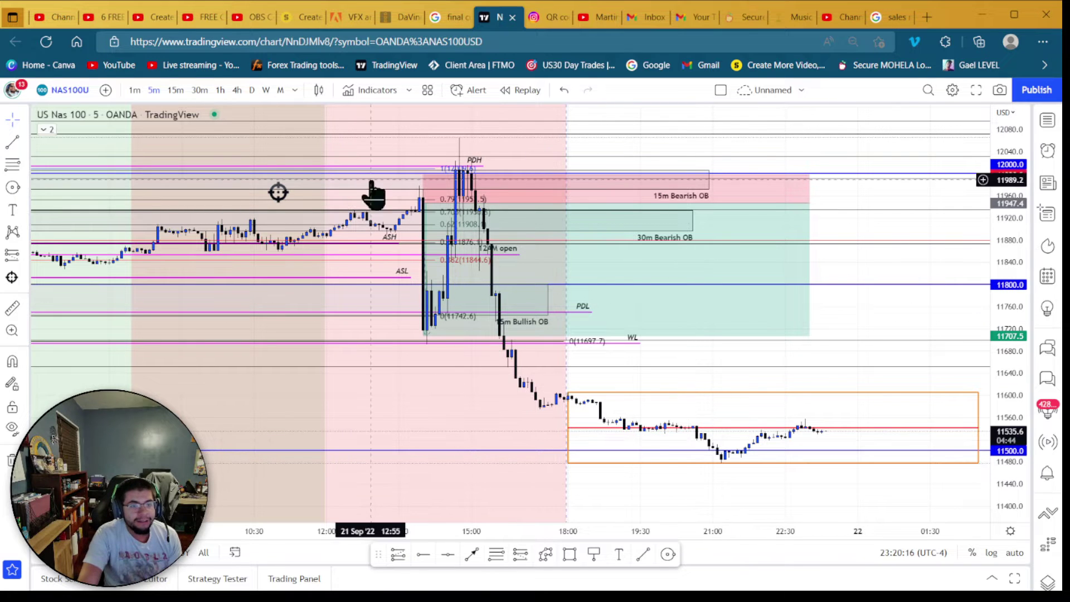
{"action": "left_click", "coordinate": [232, 189]}
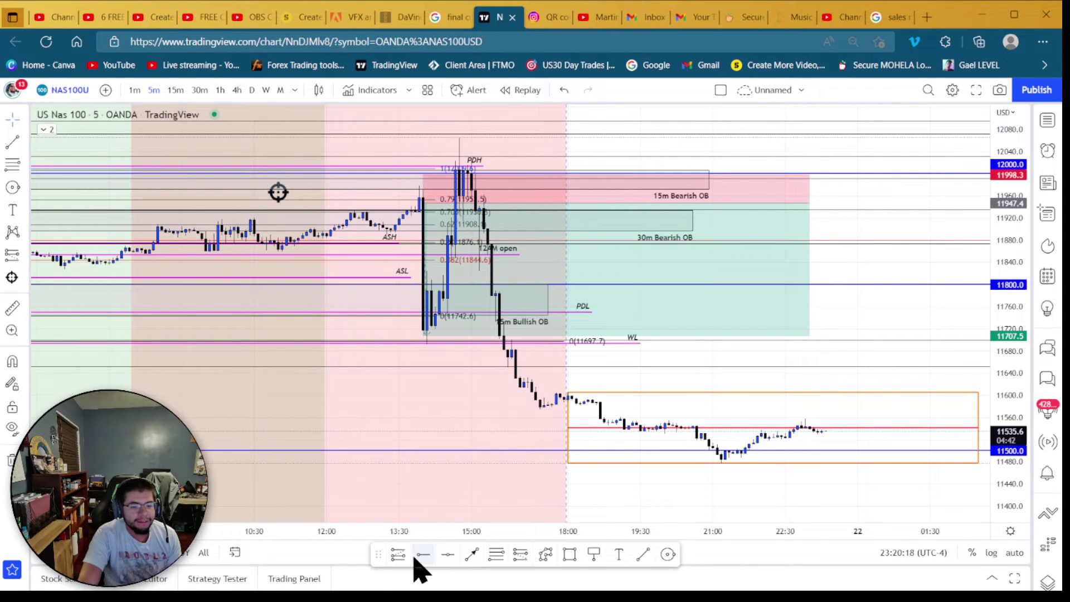
{"action": "left_click", "coordinate": [520, 556]}
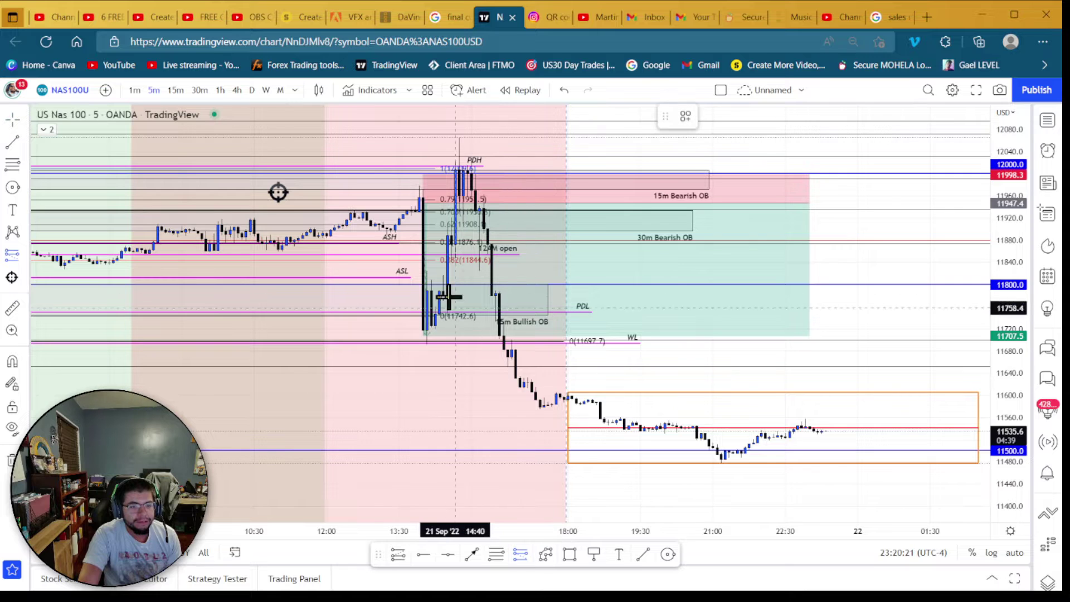
{"action": "left_click", "coordinate": [254, 219]}
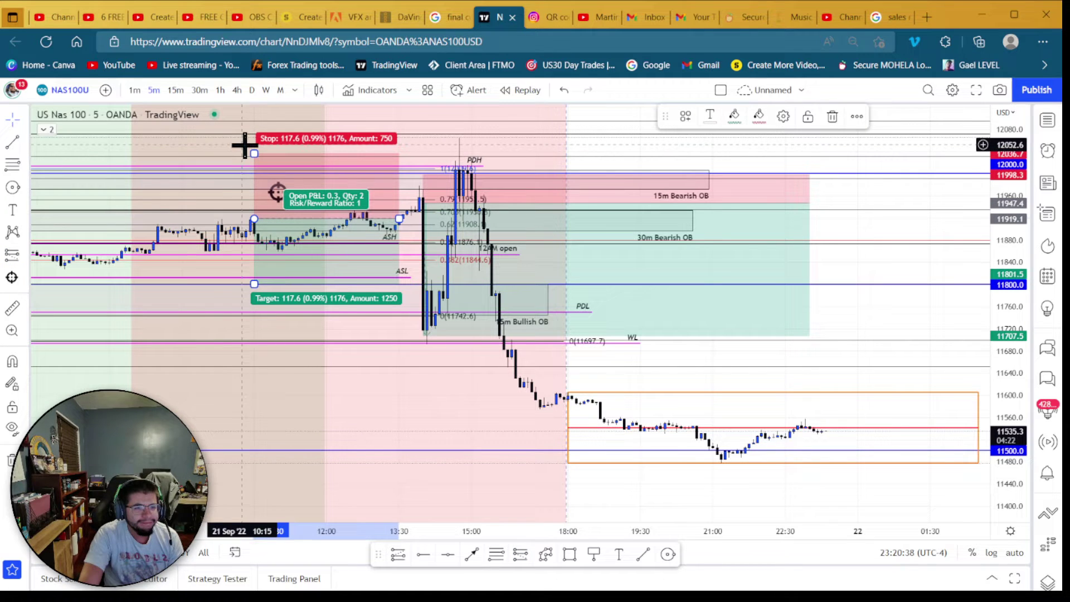
{"action": "left_click_drag", "start_coordinate": [250, 156], "coordinate": [247, 190]}
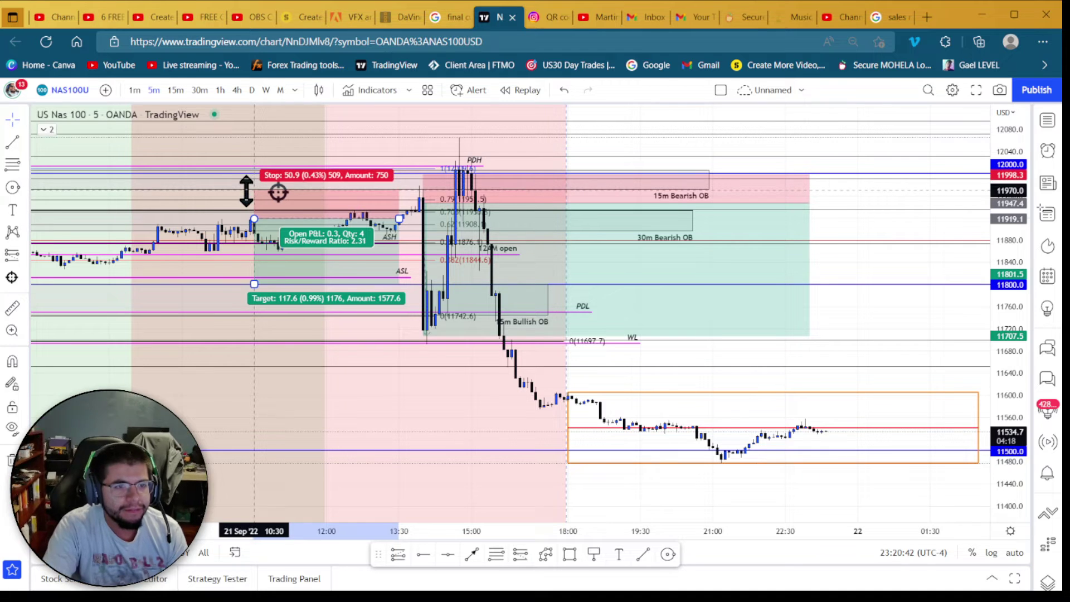
{"action": "left_click_drag", "start_coordinate": [400, 220], "coordinate": [434, 217]}
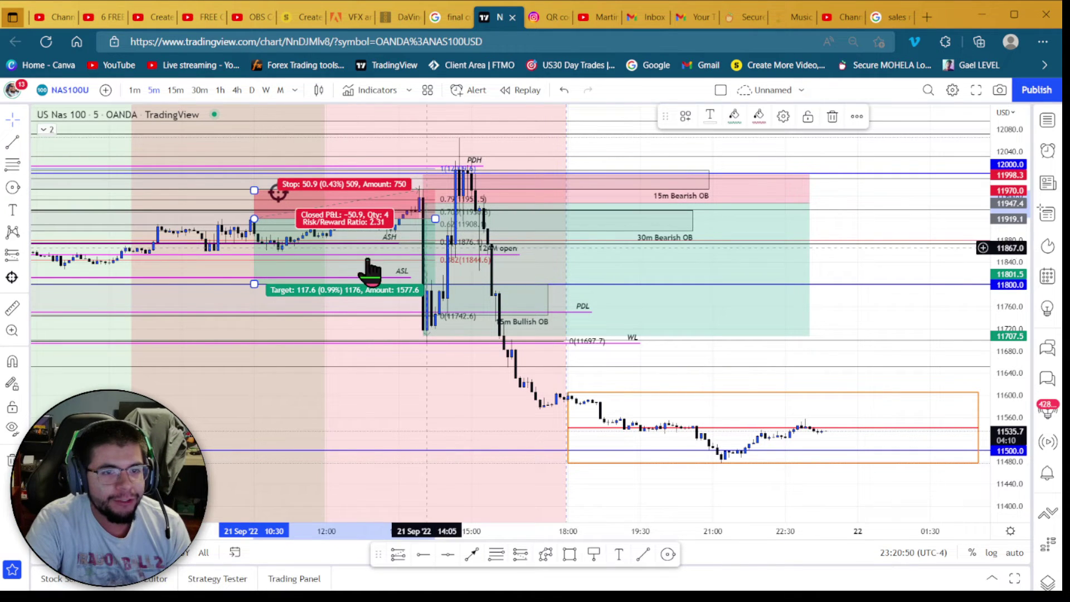
- Shift the short position up slightly so its closed P&L reads 117.6
{"action": "left_click", "coordinate": [280, 347]}
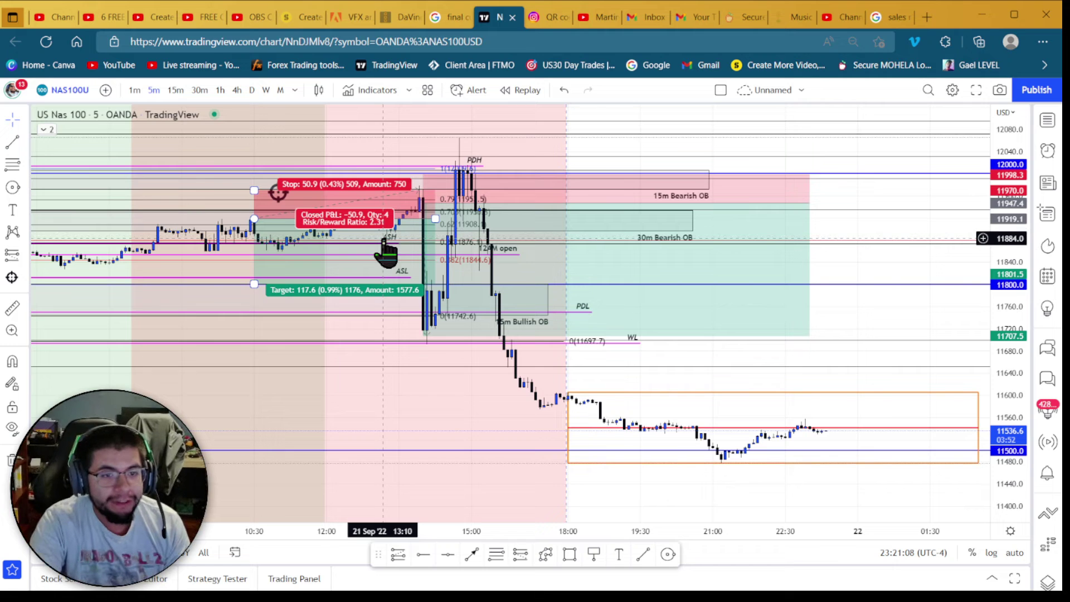
{"action": "left_click_drag", "start_coordinate": [387, 254], "coordinate": [382, 231]}
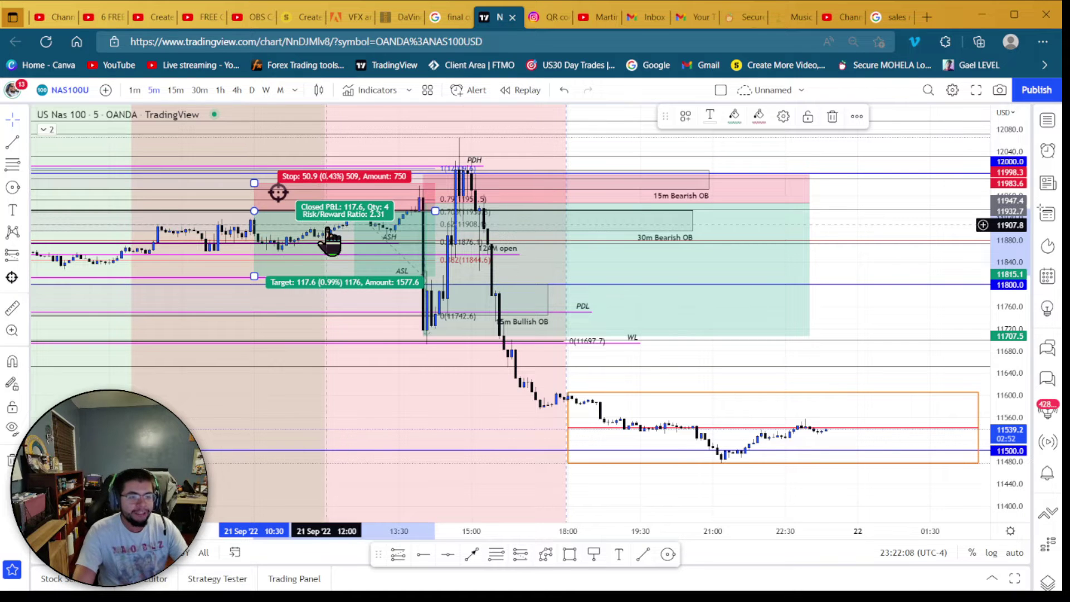
{"action": "left_click", "coordinate": [857, 317]}
{"action": "scroll", "coordinate": [857, 317], "scroll_direction": "down", "scroll_amount": 3}
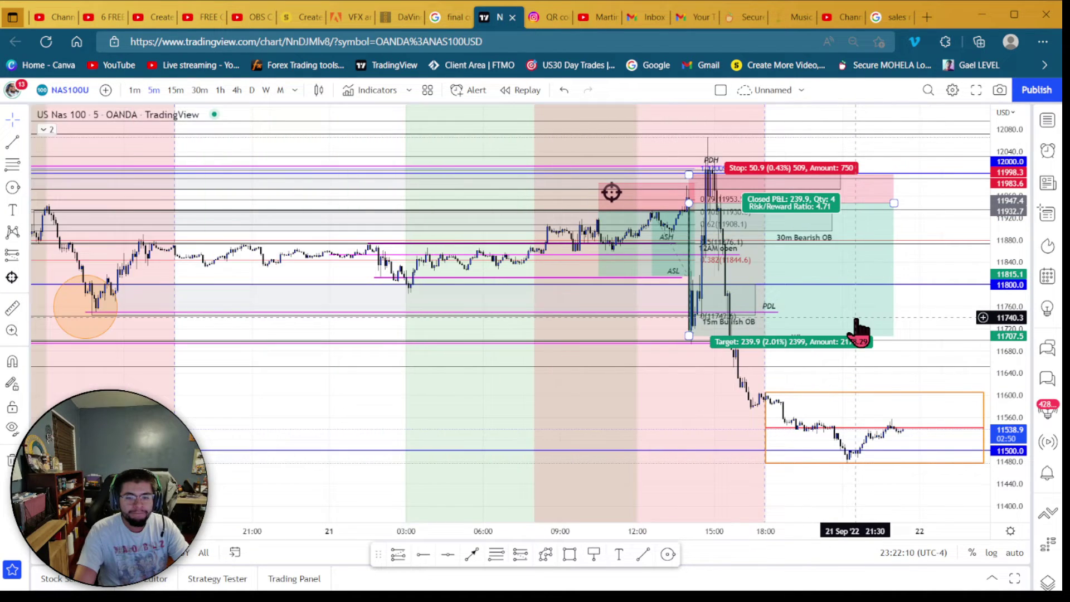
{"action": "scroll", "coordinate": [857, 326], "scroll_direction": "down", "scroll_amount": 4}
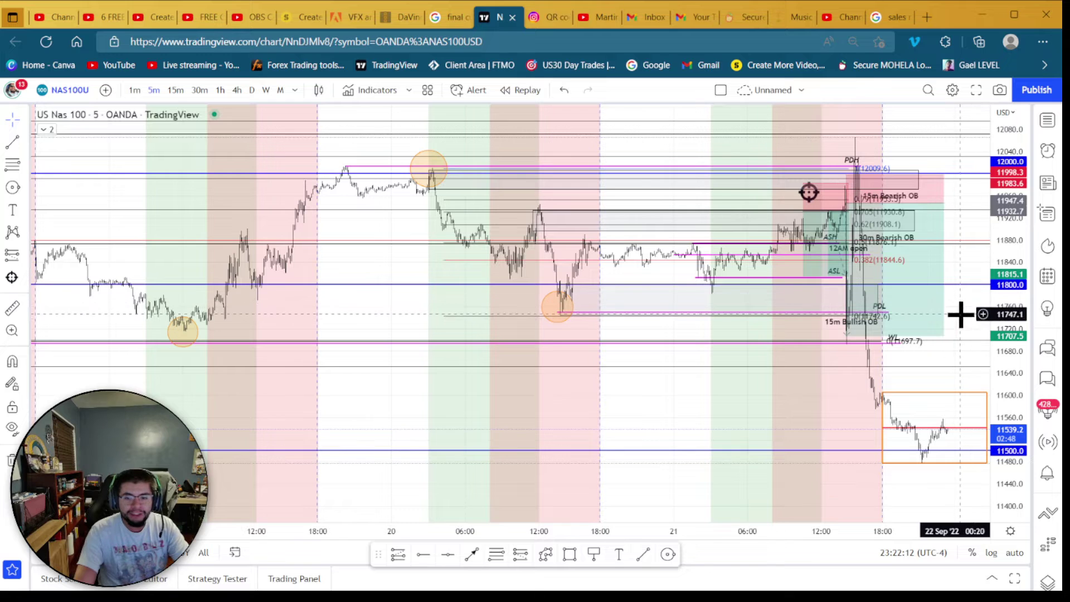
- Review both position tools across the later hours, checking the long position's results
{"action": "left_click_drag", "start_coordinate": [960, 314], "coordinate": [742, 315]}
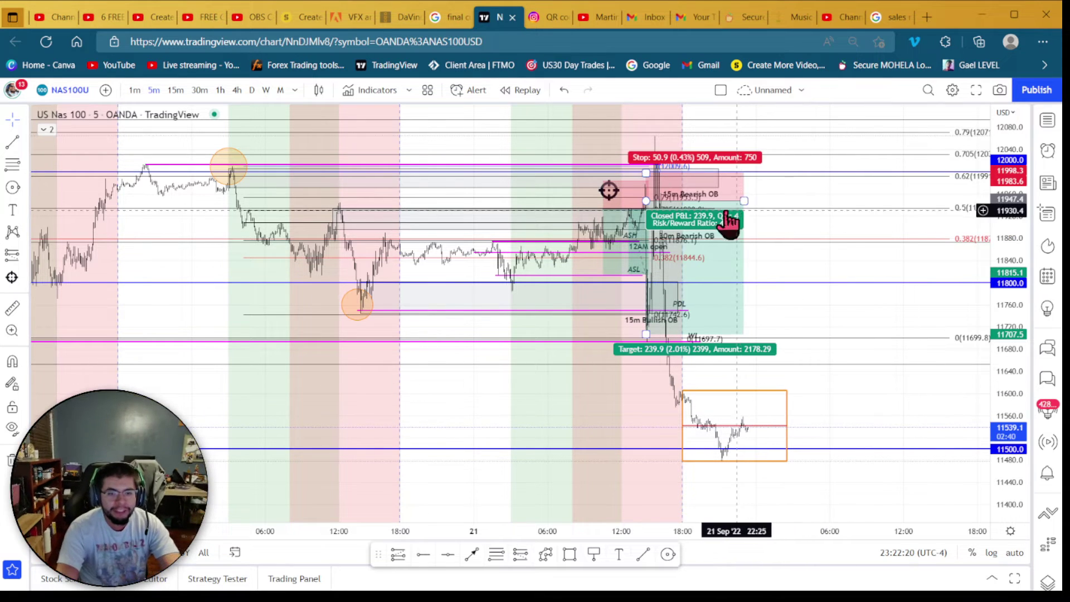
{"action": "scroll", "coordinate": [885, 288], "scroll_direction": "up", "scroll_amount": 3}
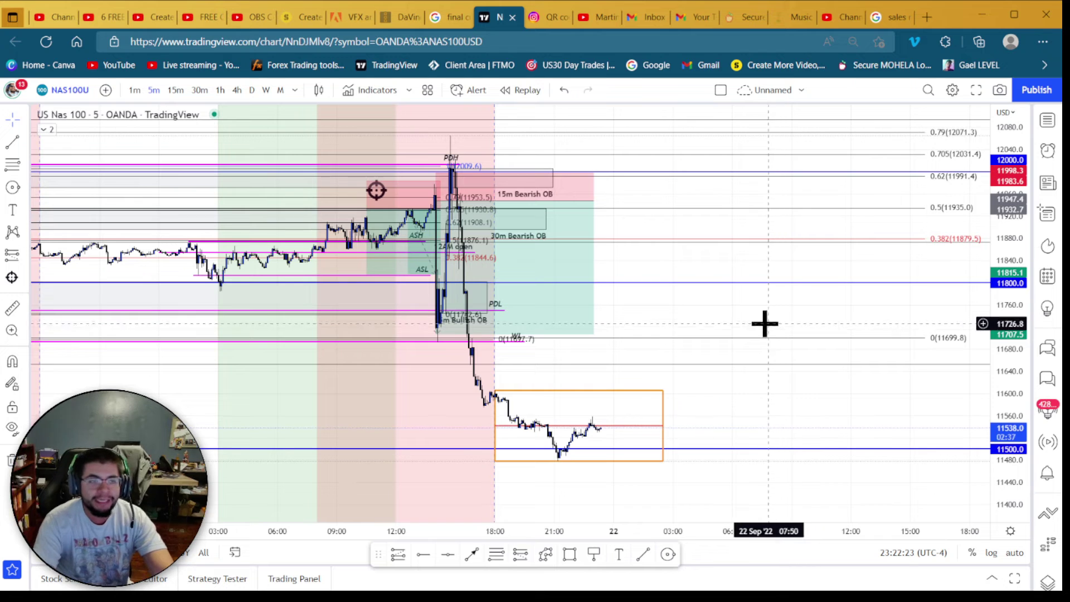
{"action": "left_click_drag", "start_coordinate": [714, 316], "coordinate": [781, 319]}
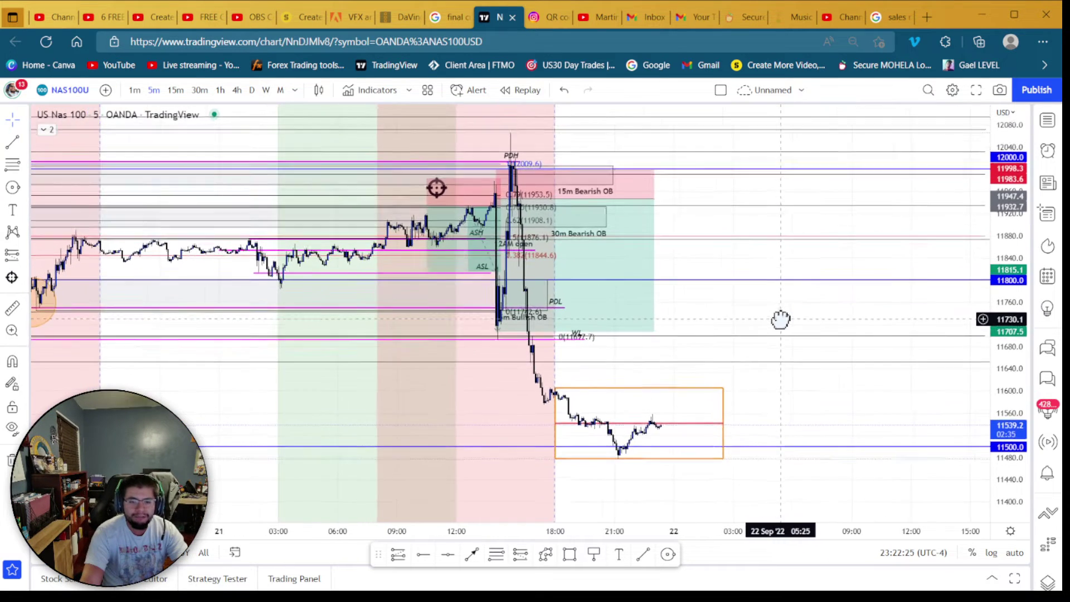
{"action": "scroll", "coordinate": [774, 325], "scroll_direction": "down", "scroll_amount": 2}
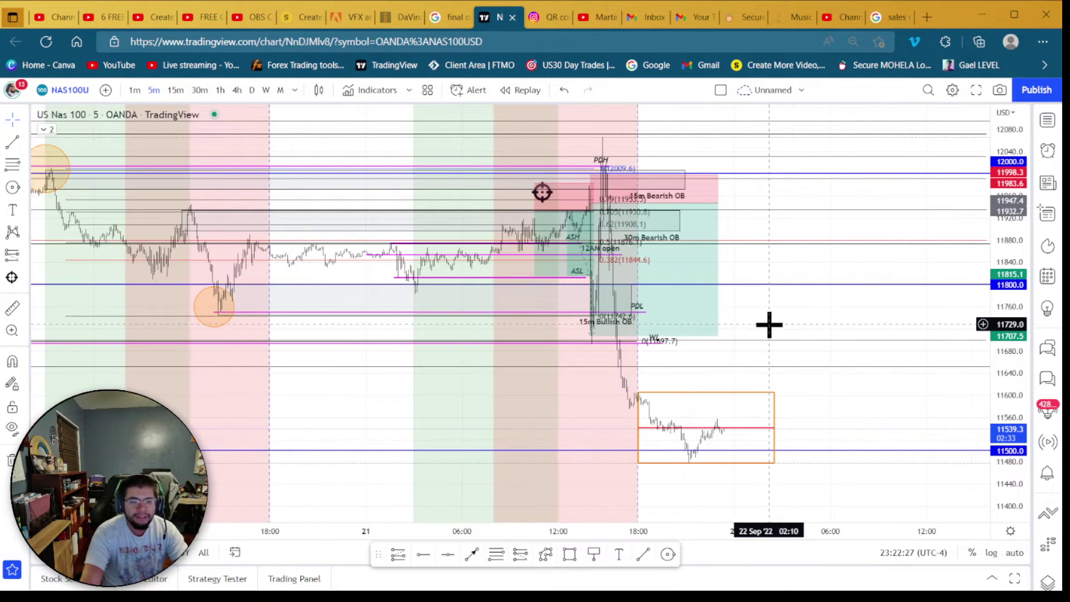
{"action": "scroll", "coordinate": [769, 324], "scroll_direction": "up", "scroll_amount": 1}
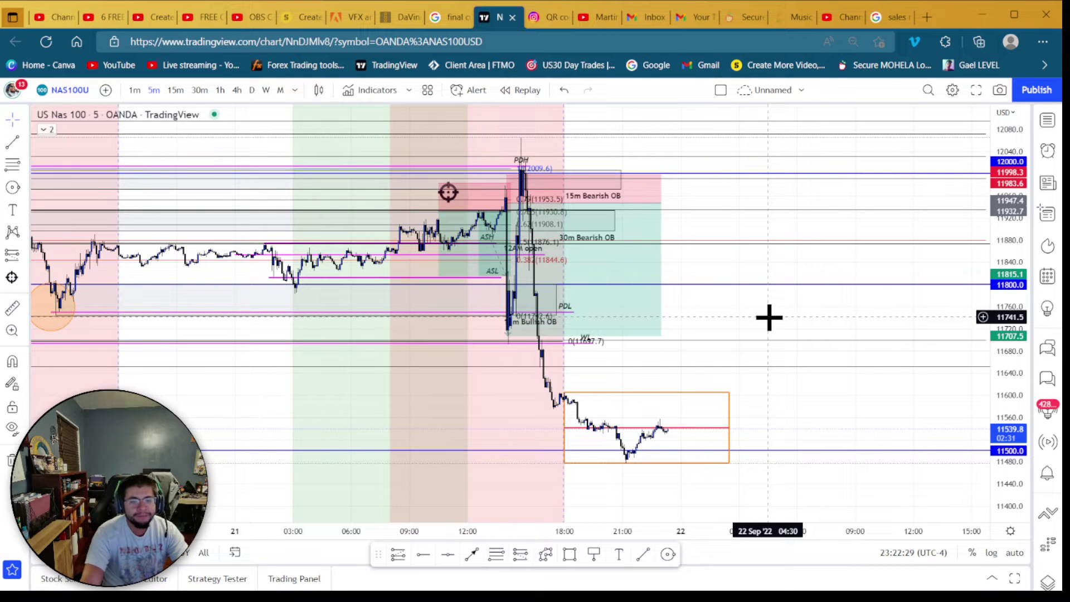
{"action": "left_click", "coordinate": [655, 329]}
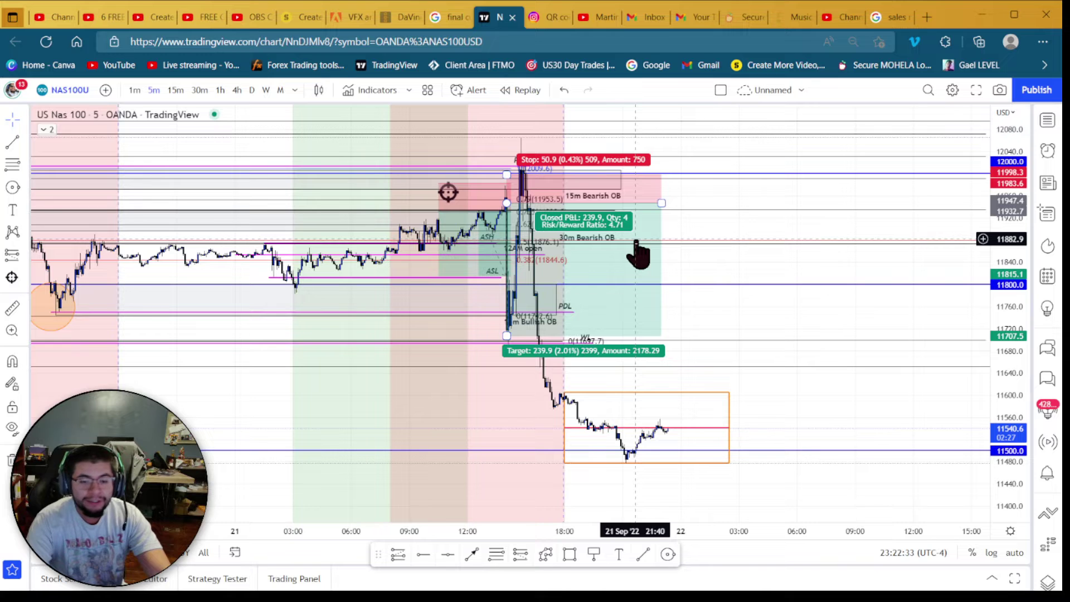
{"action": "left_click", "coordinate": [702, 407]}
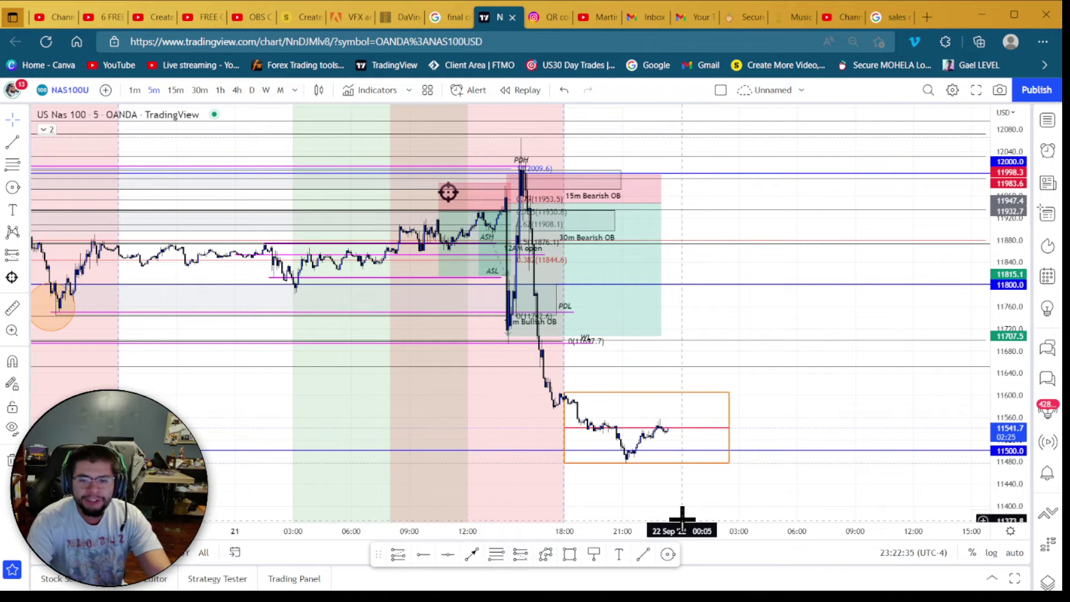
{"action": "scroll", "coordinate": [695, 377], "scroll_direction": "down", "scroll_amount": 3}
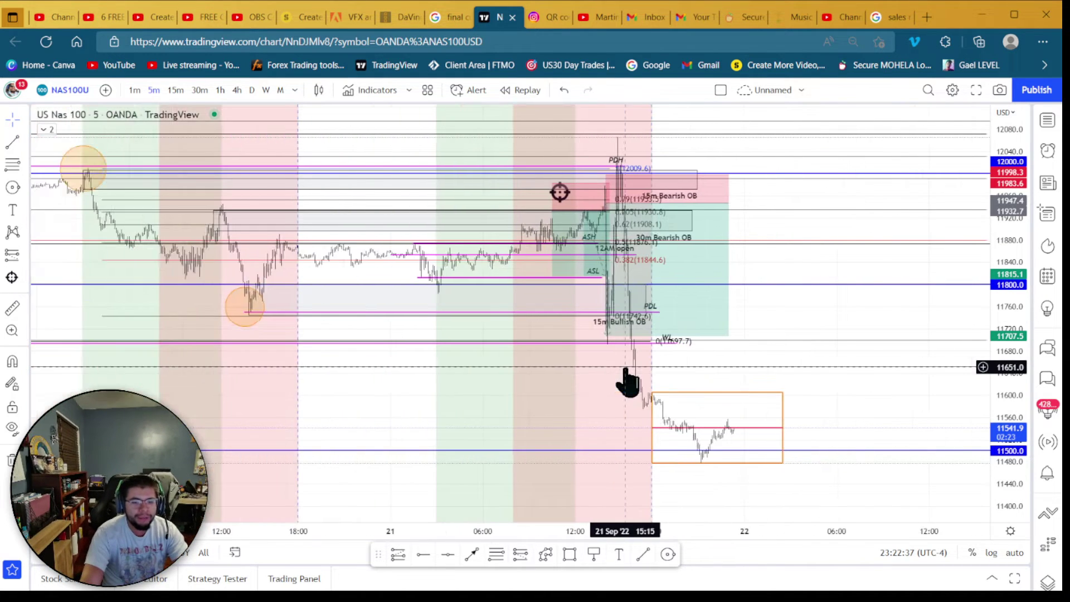
{"action": "scroll", "coordinate": [629, 382], "scroll_direction": "down", "scroll_amount": 3}
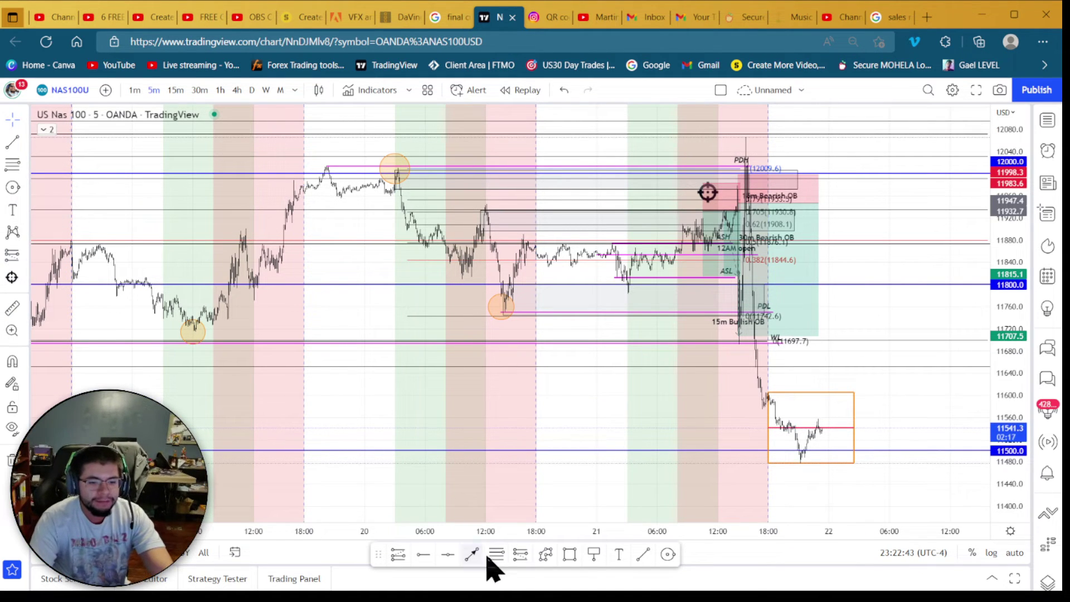
- Draw a Fibonacci retracement from the 11484.6 evening low to the 11554.8 high
{"action": "left_click", "coordinate": [799, 460]}
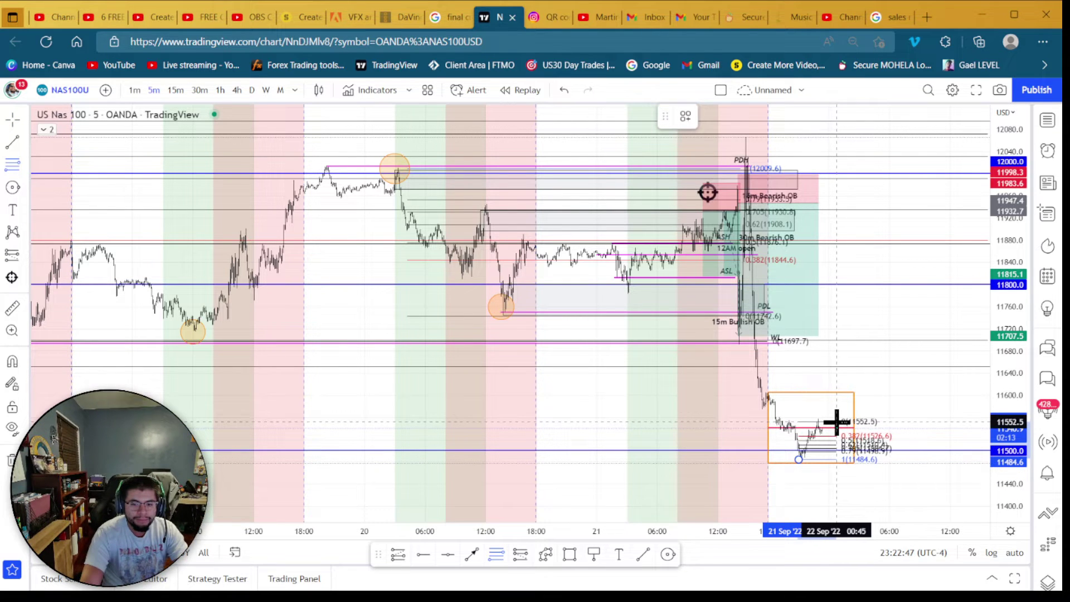
{"action": "left_click", "coordinate": [838, 421]}
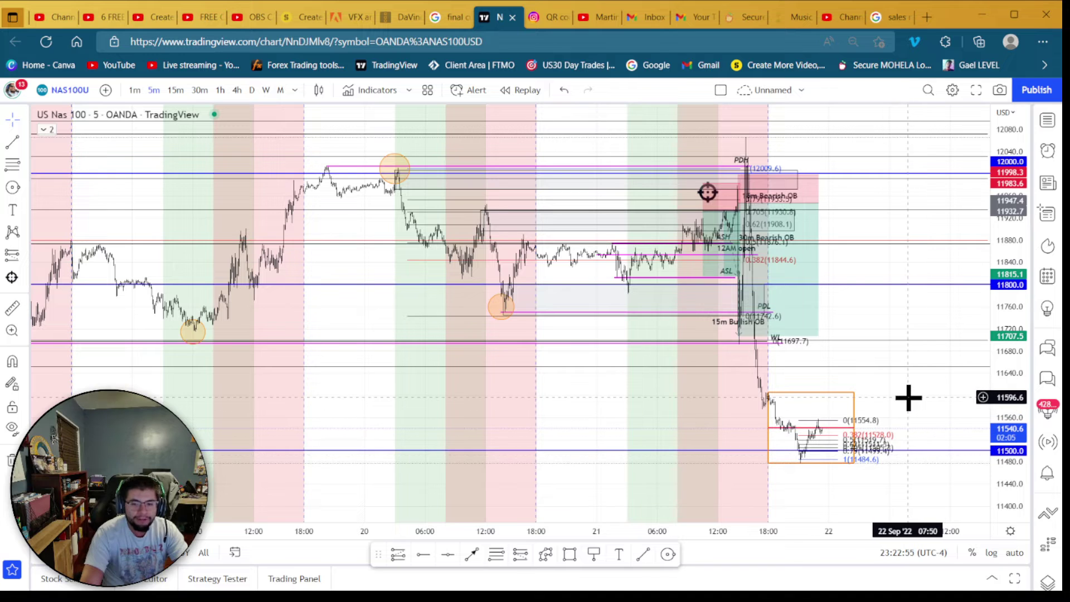
{"action": "scroll", "coordinate": [909, 398], "scroll_direction": "up", "scroll_amount": 2}
{"action": "left_click_drag", "start_coordinate": [998, 504], "coordinate": [932, 178]}
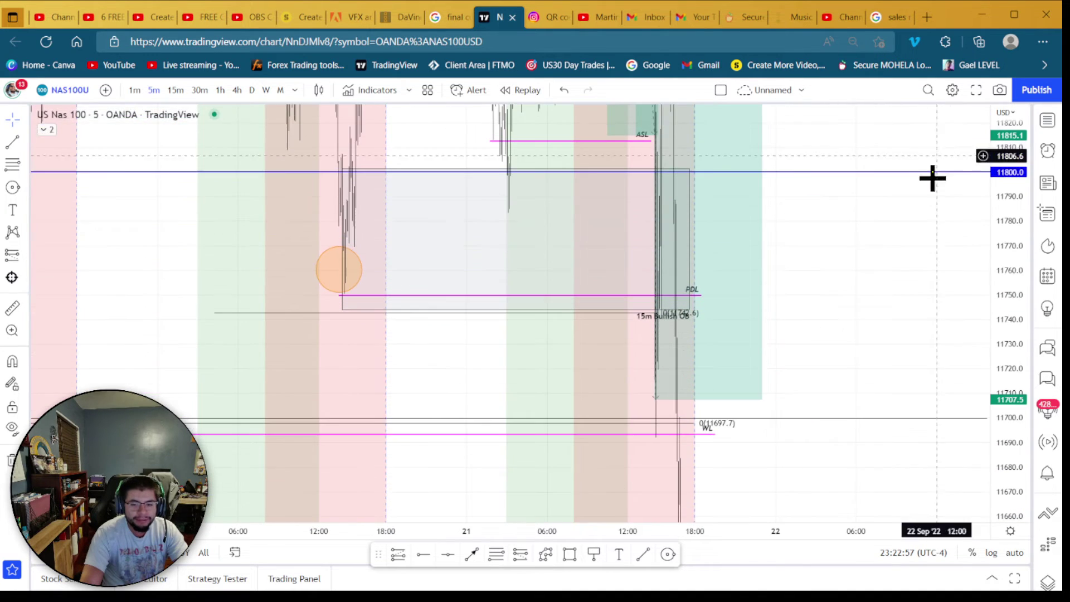
{"action": "scroll", "coordinate": [933, 178], "scroll_direction": "up", "scroll_amount": 5}
{"action": "left_click_drag", "start_coordinate": [731, 485], "coordinate": [800, 113]}
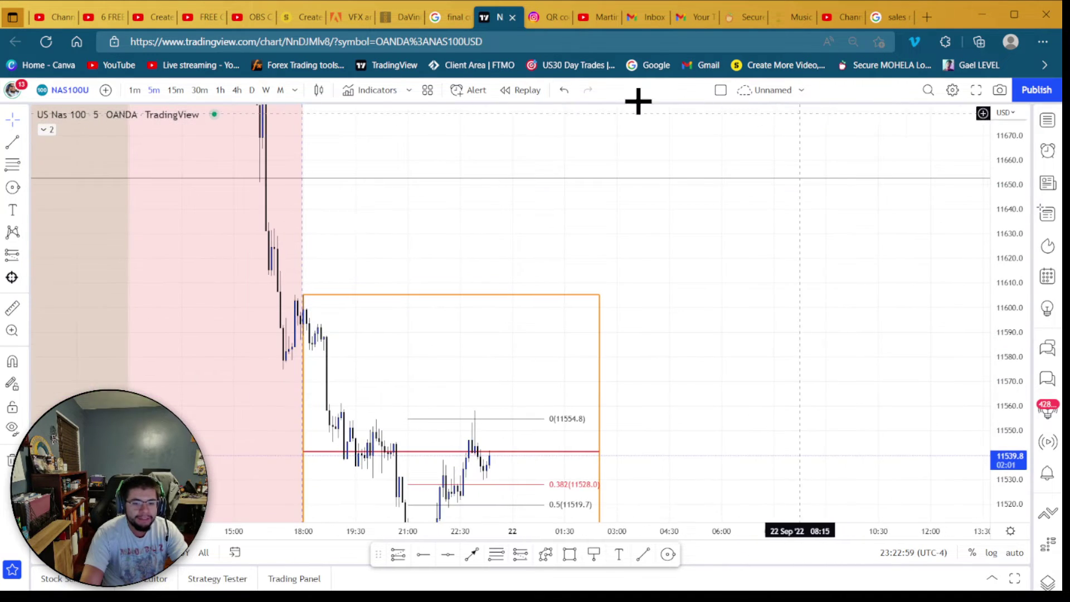
- Switch to 15-minute candles with the Fibonacci levels in view
{"action": "left_click", "coordinate": [176, 89]}
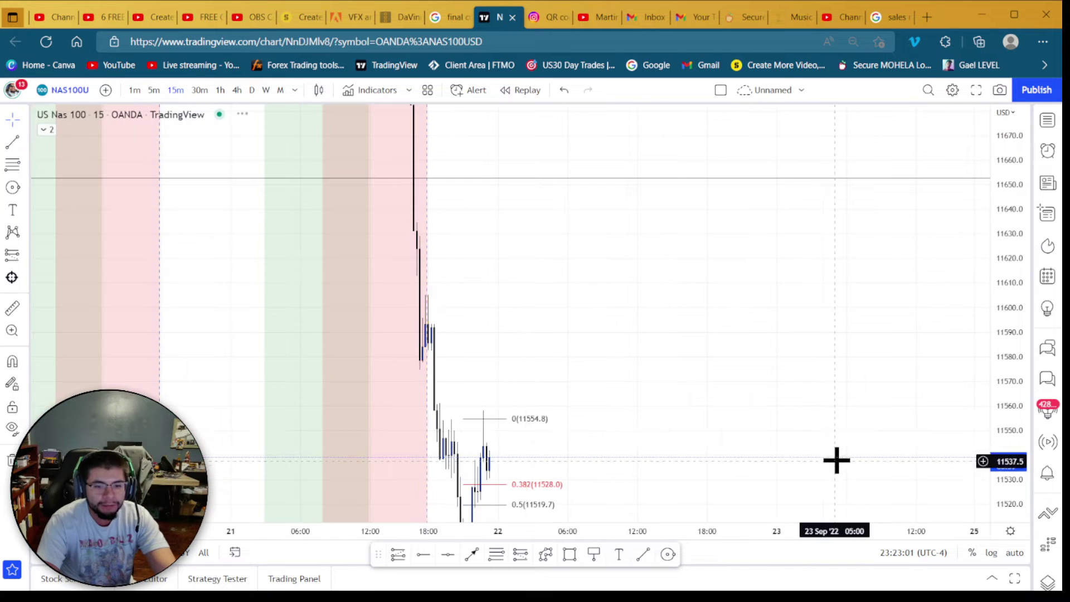
{"action": "left_click_drag", "start_coordinate": [837, 461], "coordinate": [831, 191]}
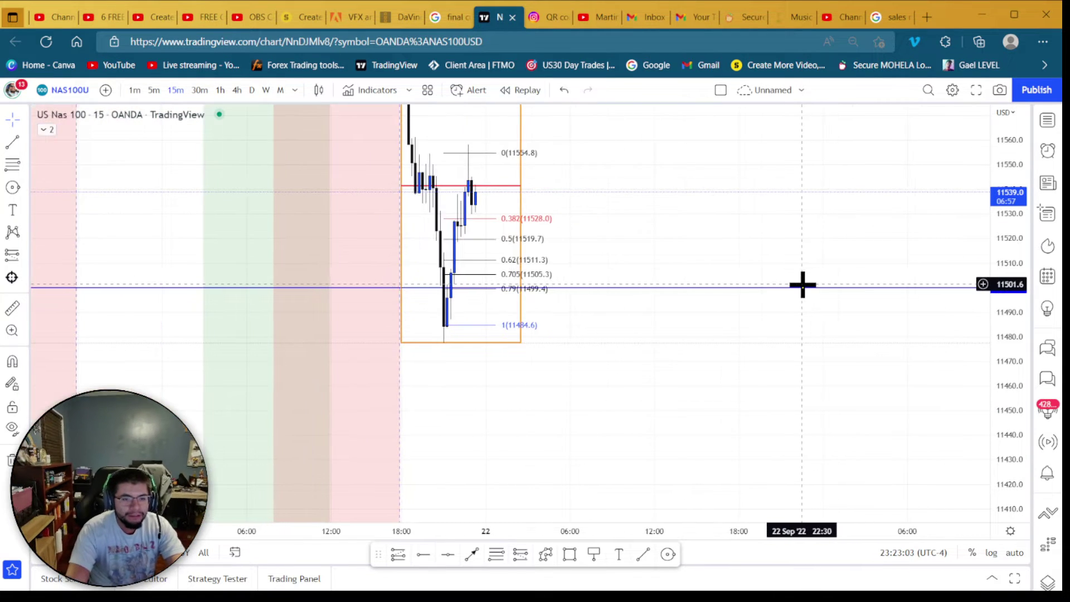
{"action": "scroll", "coordinate": [764, 301], "scroll_direction": "up", "scroll_amount": 2}
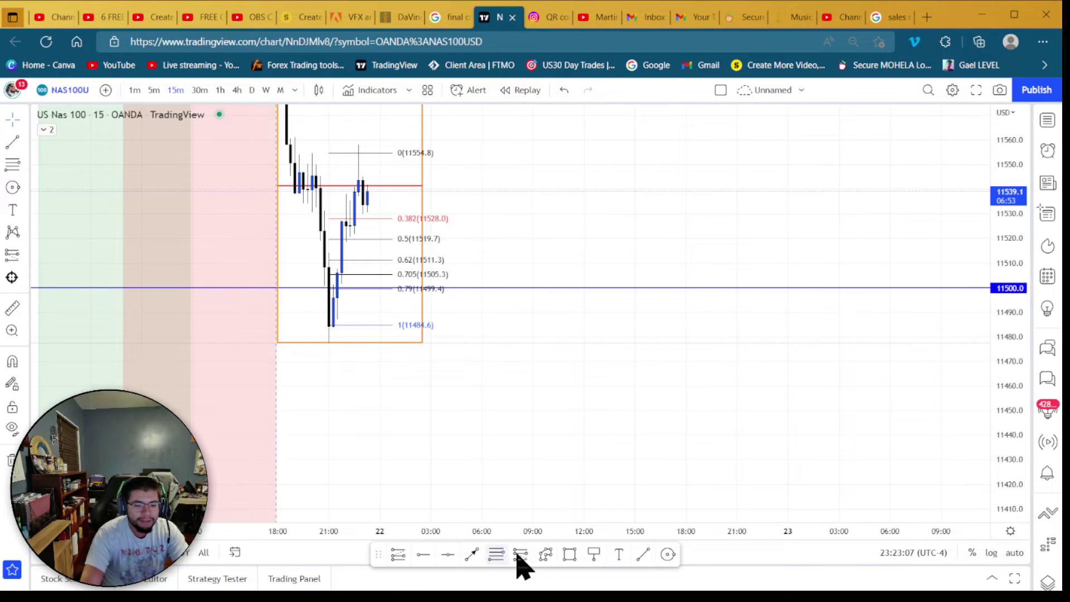
- Draw a grey box up from the Fibonacci low and switch to 30-minute candles
{"action": "left_click", "coordinate": [569, 556]}
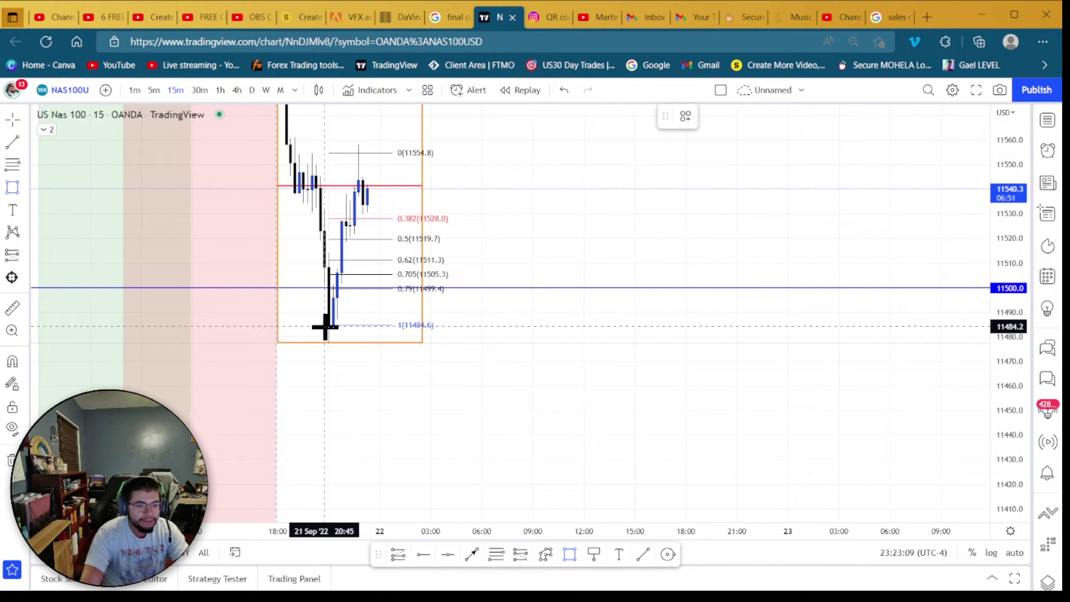
{"action": "mouse_move", "coordinate": [327, 328]}
{"action": "left_mouse_down"}
{"action": "mouse_move", "coordinate": [327, 290]}
{"action": "mouse_move", "coordinate": [346, 267]}
{"action": "mouse_move", "coordinate": [452, 271]}
{"action": "left_mouse_up"}
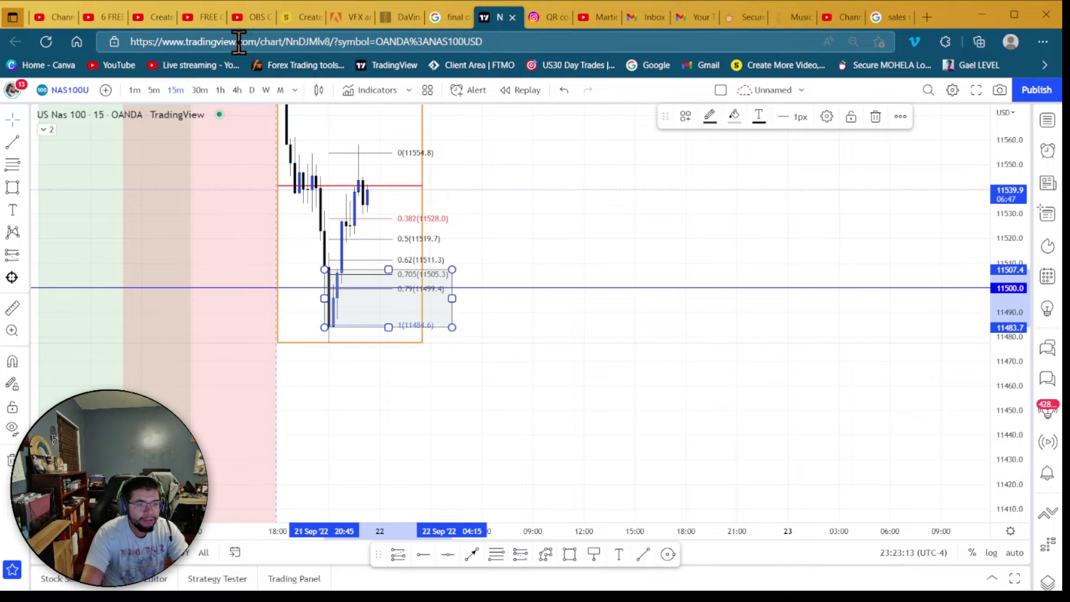
{"action": "left_click", "coordinate": [199, 91]}
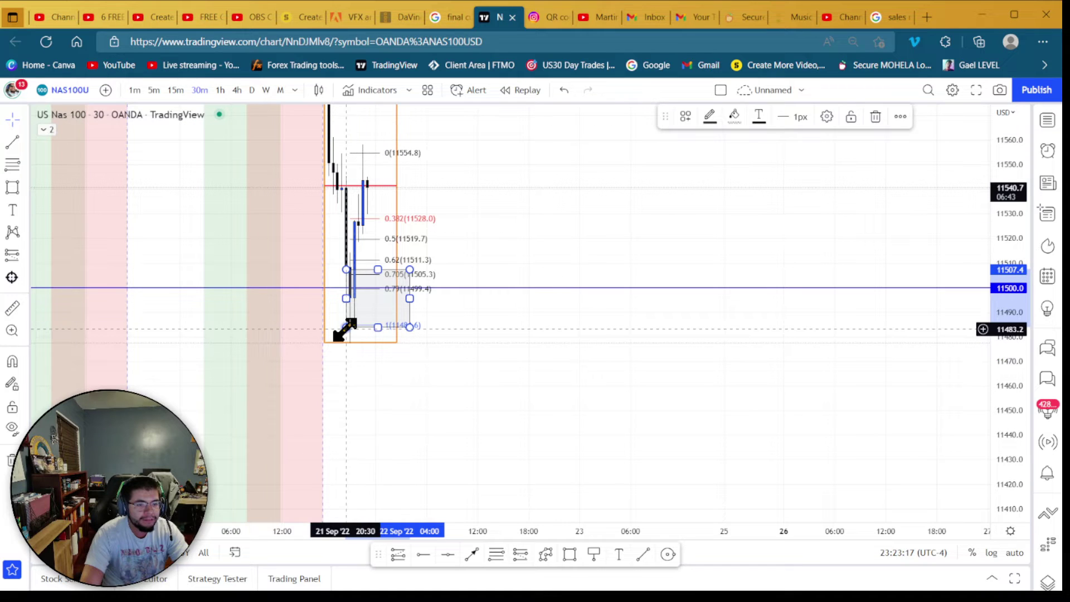
- Fit the box to the 0.705–0.79 zone, extend it right, and apply the 30m Bullish OB template
{"action": "left_click_drag", "start_coordinate": [346, 326], "coordinate": [347, 299]}
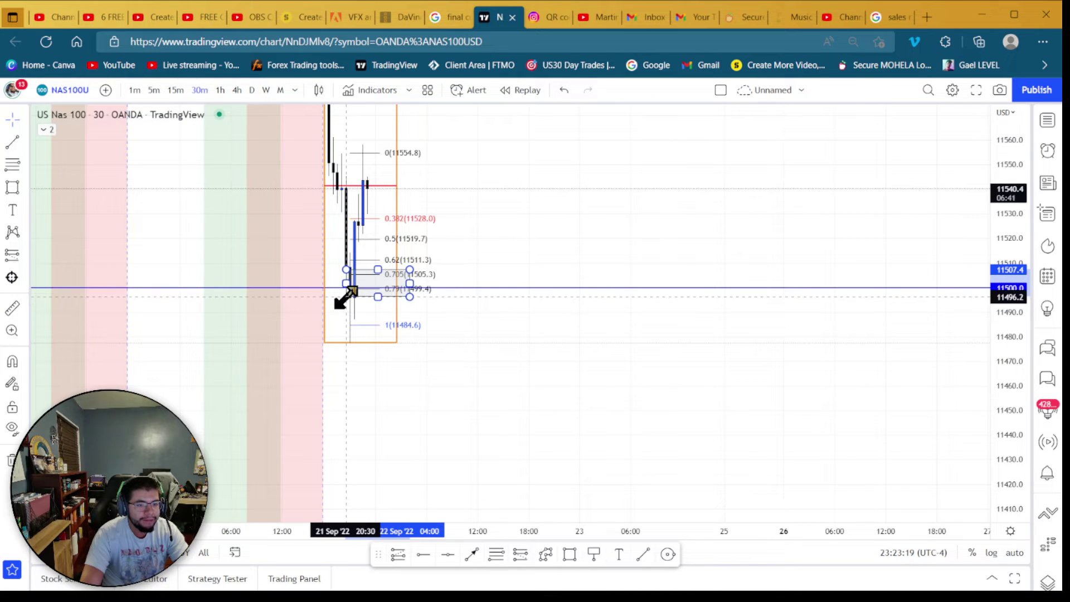
{"action": "left_click_drag", "start_coordinate": [411, 284], "coordinate": [478, 285]}
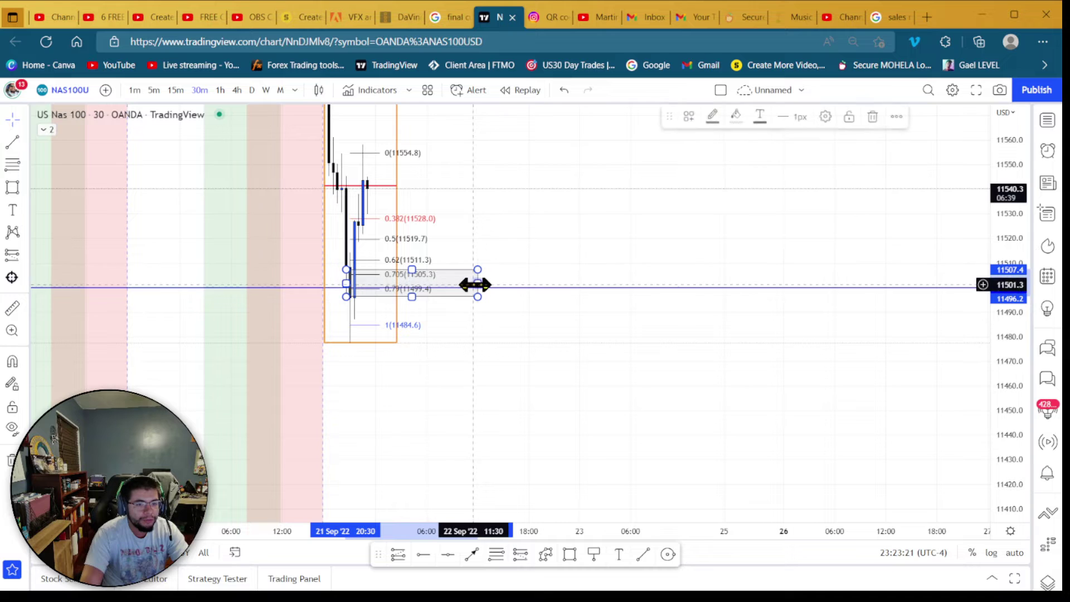
{"action": "left_click", "coordinate": [688, 119]}
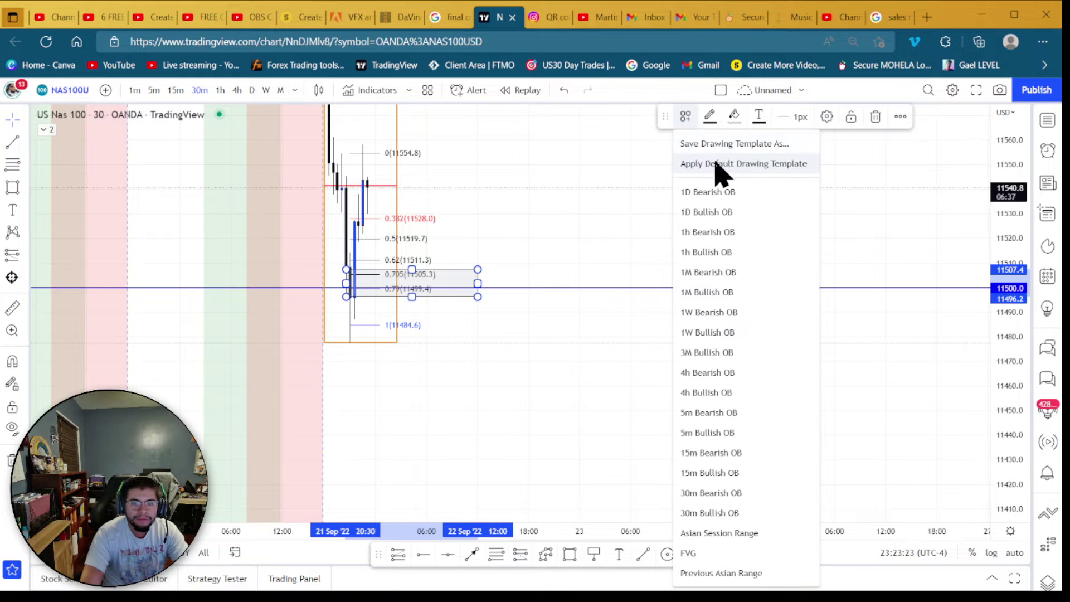
{"action": "left_click", "coordinate": [743, 513]}
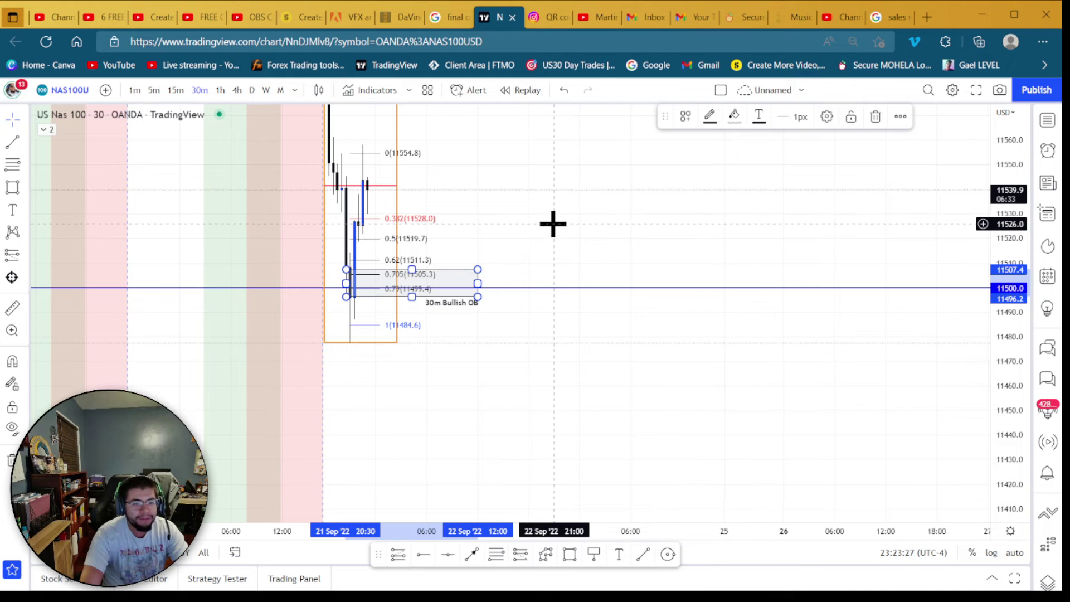
{"action": "left_click", "coordinate": [399, 295]}
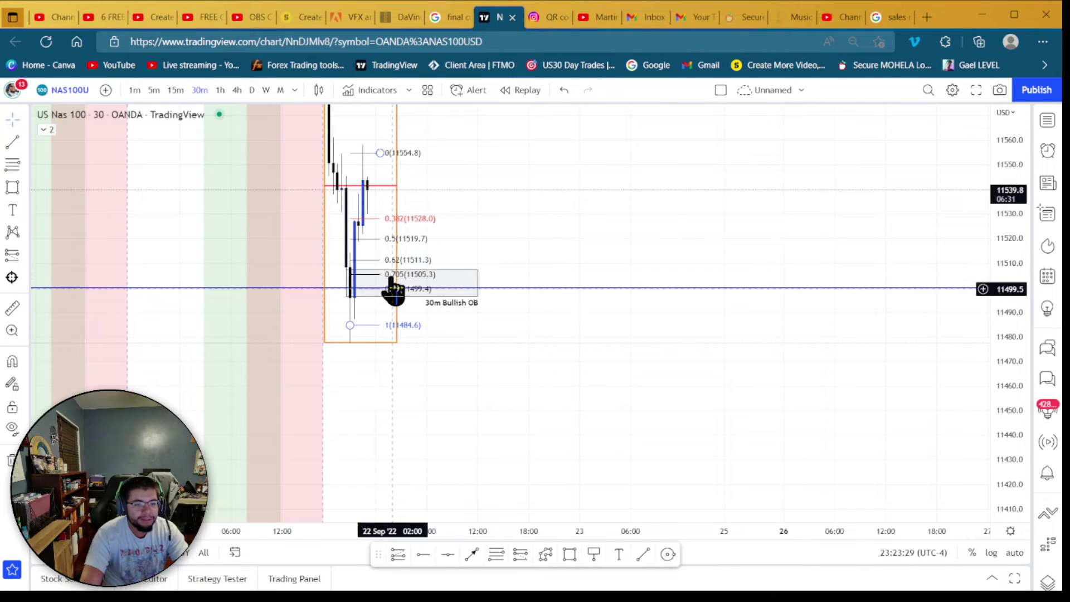
{"action": "left_click", "coordinate": [397, 301]}
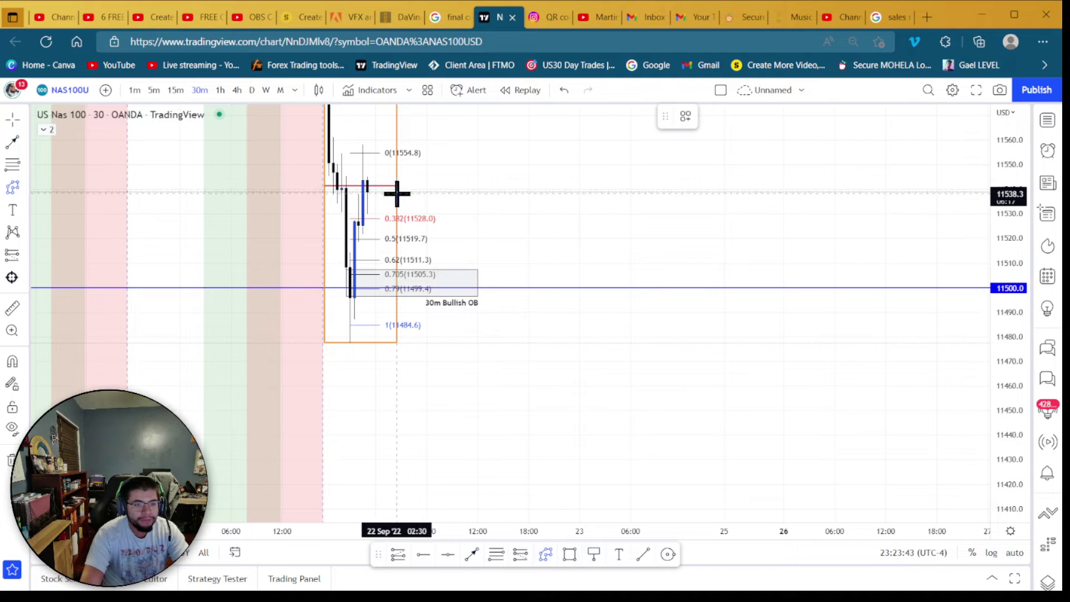
- Draw a three-point path from near 11,540 down into the 30m Bullish OB, then up above 11560
{"action": "left_click", "coordinate": [368, 193]}
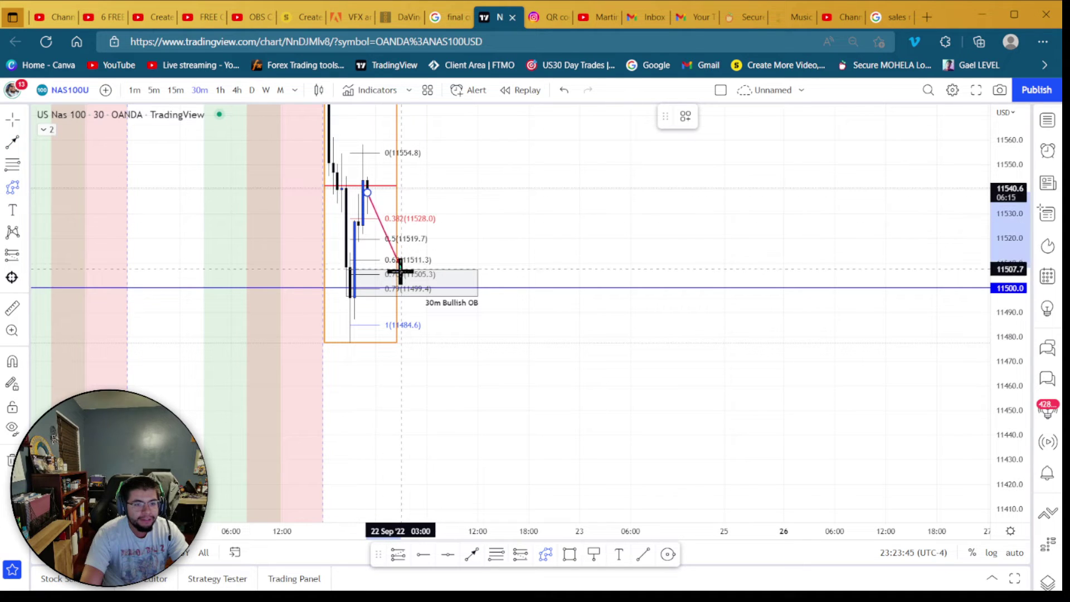
{"action": "left_click", "coordinate": [393, 288]}
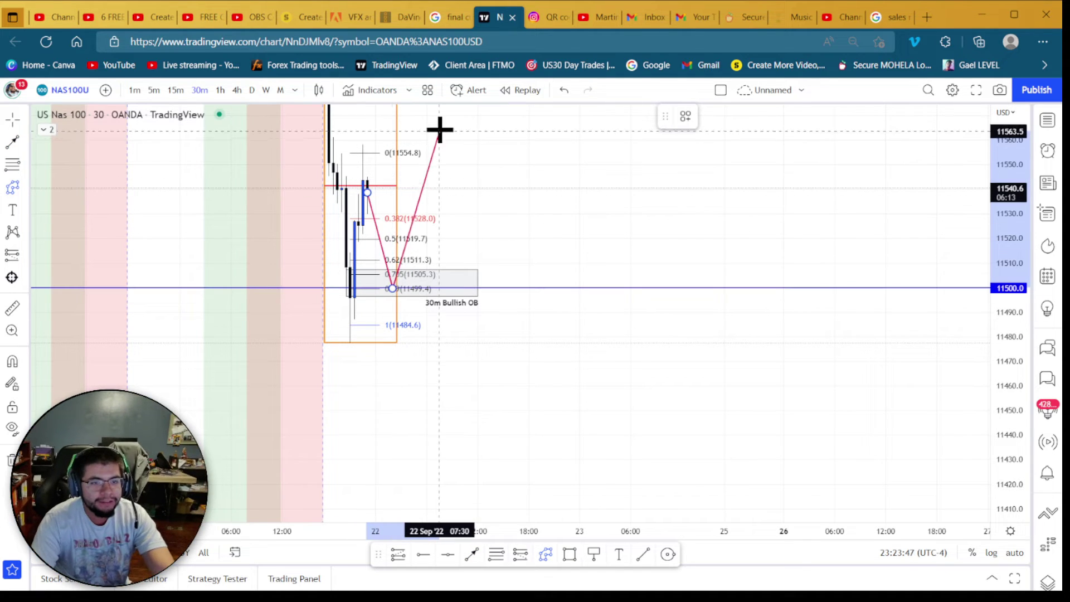
{"action": "left_click", "coordinate": [440, 130]}
{"action": "left_click_drag", "start_coordinate": [1010, 188], "coordinate": [1015, 366]}
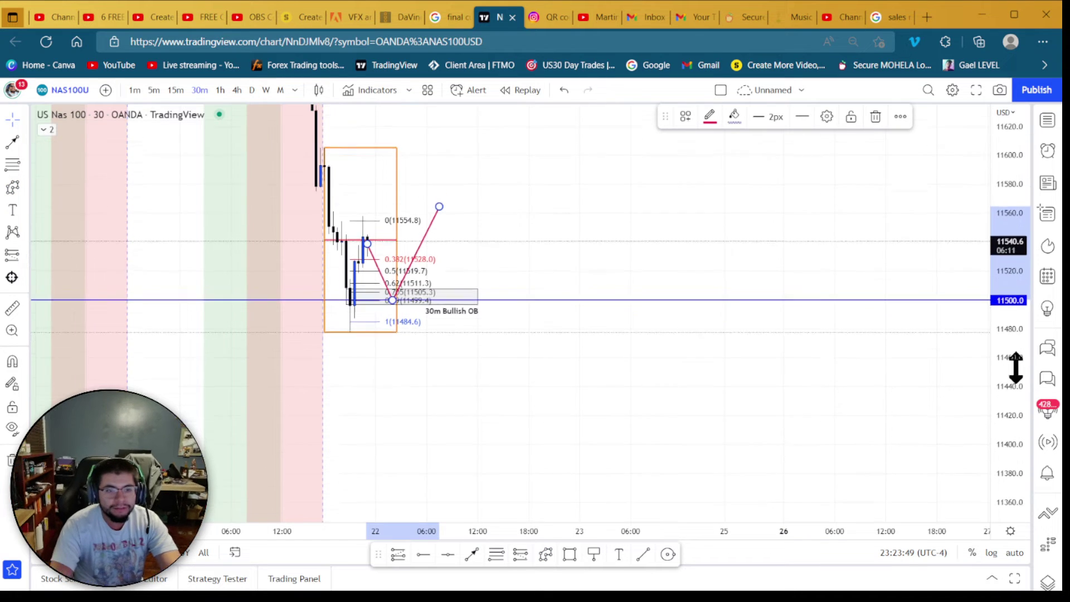
{"action": "scroll", "coordinate": [697, 268], "scroll_direction": "down", "scroll_amount": 3}
- Zoom out and compress the price scale to frame all the NAS100 annotations
{"action": "left_click_drag", "start_coordinate": [695, 219], "coordinate": [644, 318]}
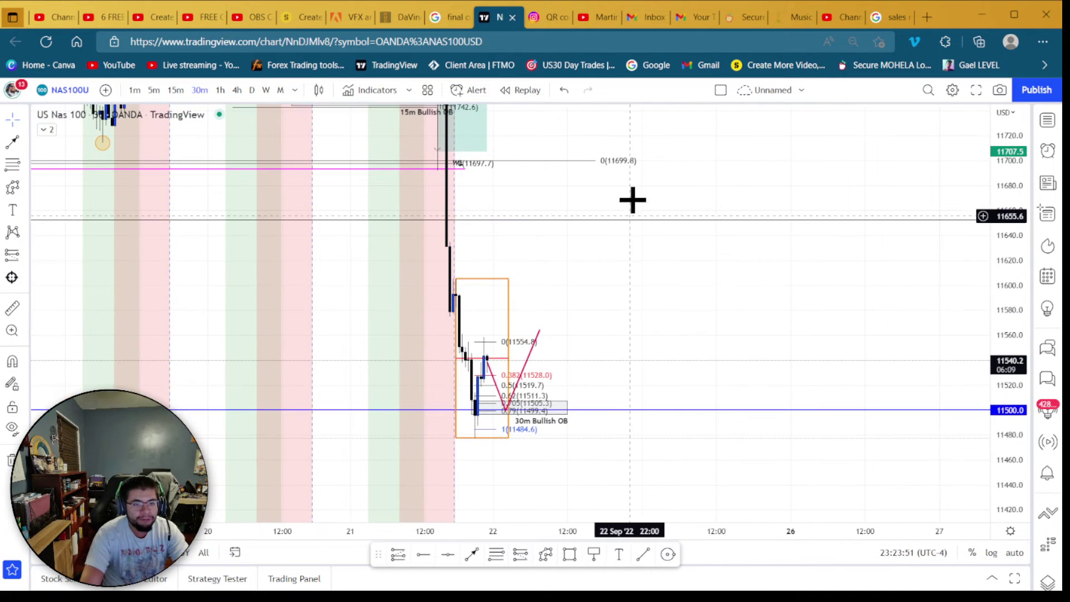
{"action": "left_click_drag", "start_coordinate": [630, 199], "coordinate": [612, 299]}
{"action": "scroll", "coordinate": [610, 300], "scroll_direction": "up", "scroll_amount": 2}
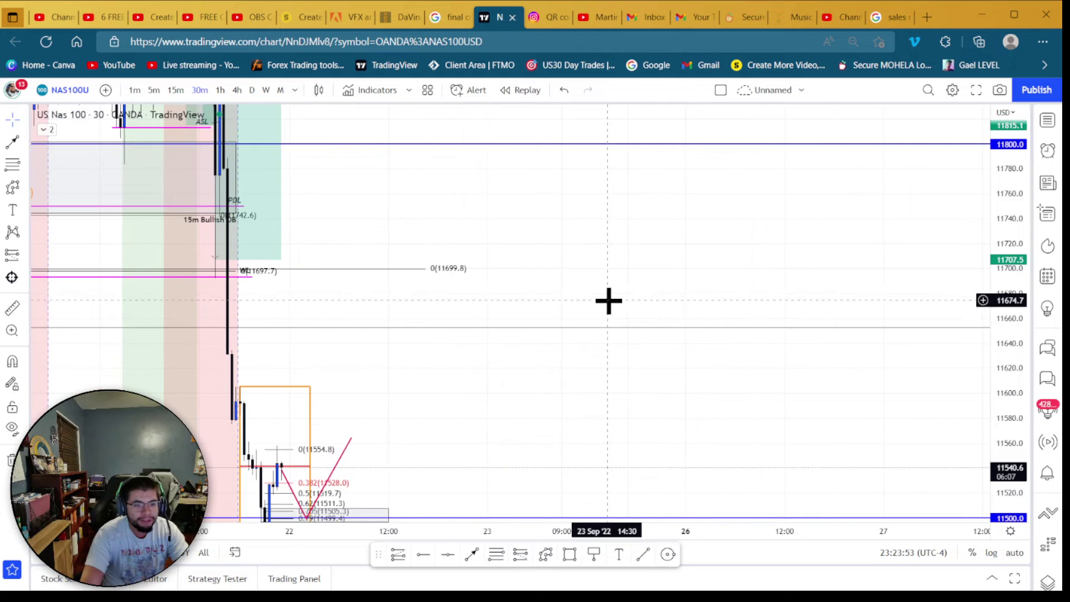
{"action": "left_click_drag", "start_coordinate": [1023, 231], "coordinate": [997, 440]}
{"action": "left_click_drag", "start_coordinate": [574, 267], "coordinate": [762, 309]}
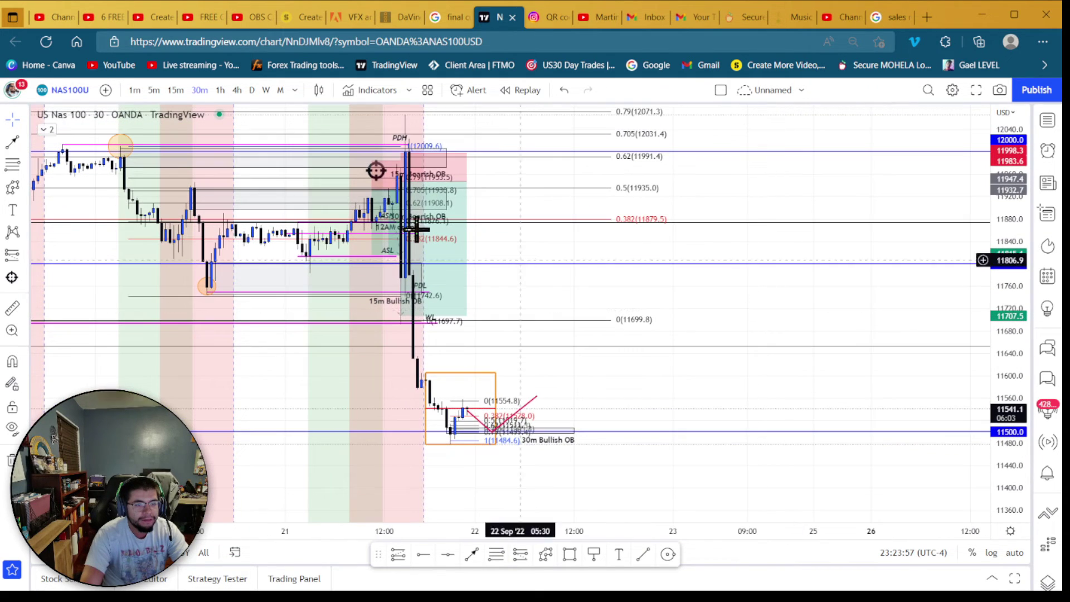
- Review the annotations on the 1h, 4h, 5m, 15m and 30m timeframes, ending on 1h
{"action": "left_click", "coordinate": [221, 90]}
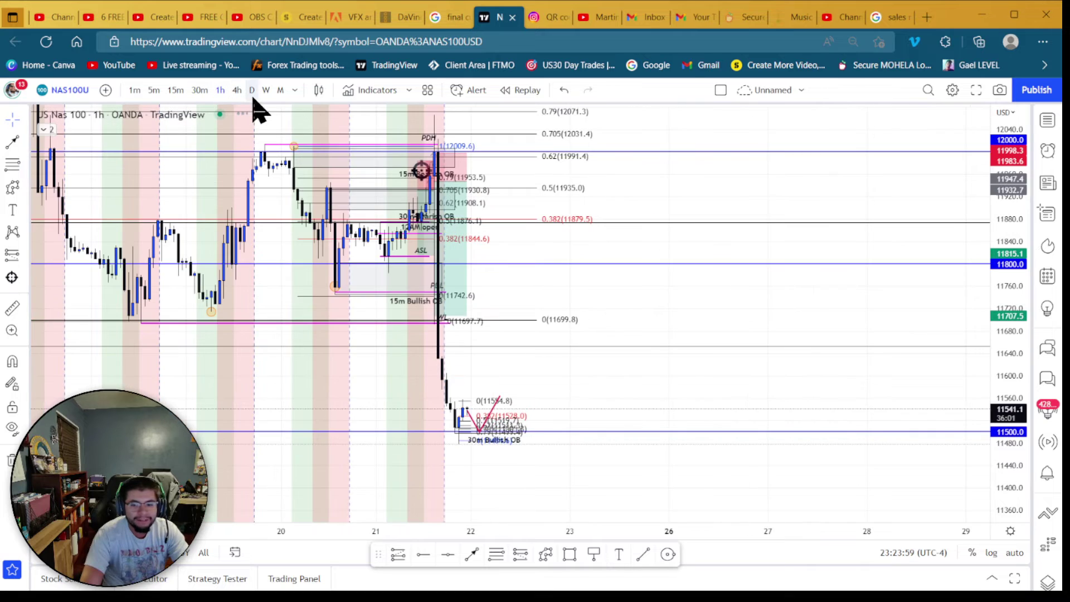
{"action": "scroll", "coordinate": [255, 118], "scroll_direction": "up", "scroll_amount": 3}
{"action": "left_click_drag", "start_coordinate": [435, 217], "coordinate": [685, 227]}
{"action": "left_click", "coordinate": [237, 91]}
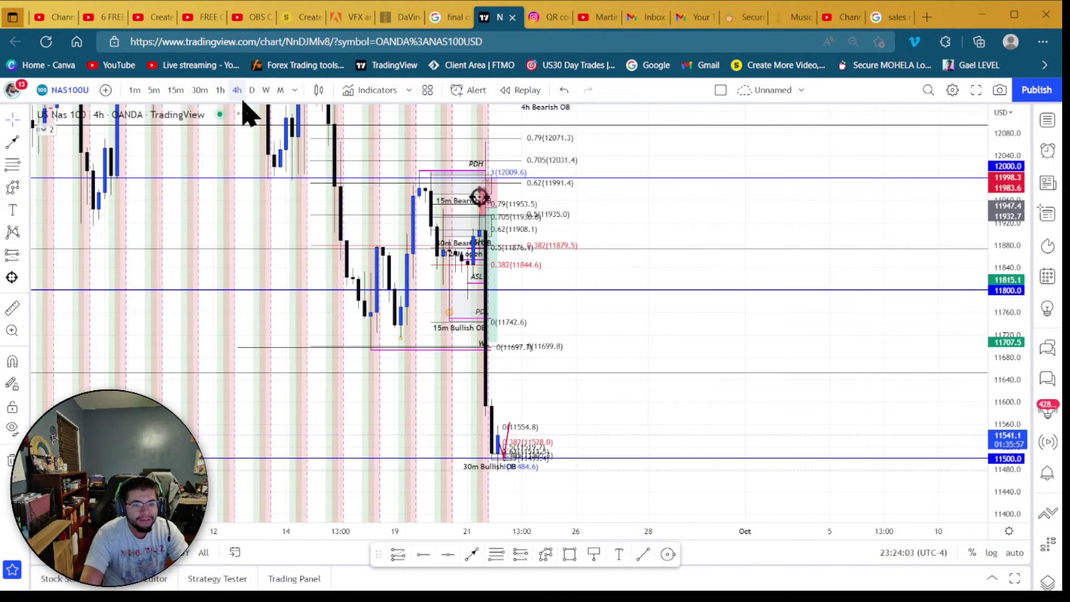
{"action": "left_click", "coordinate": [154, 91]}
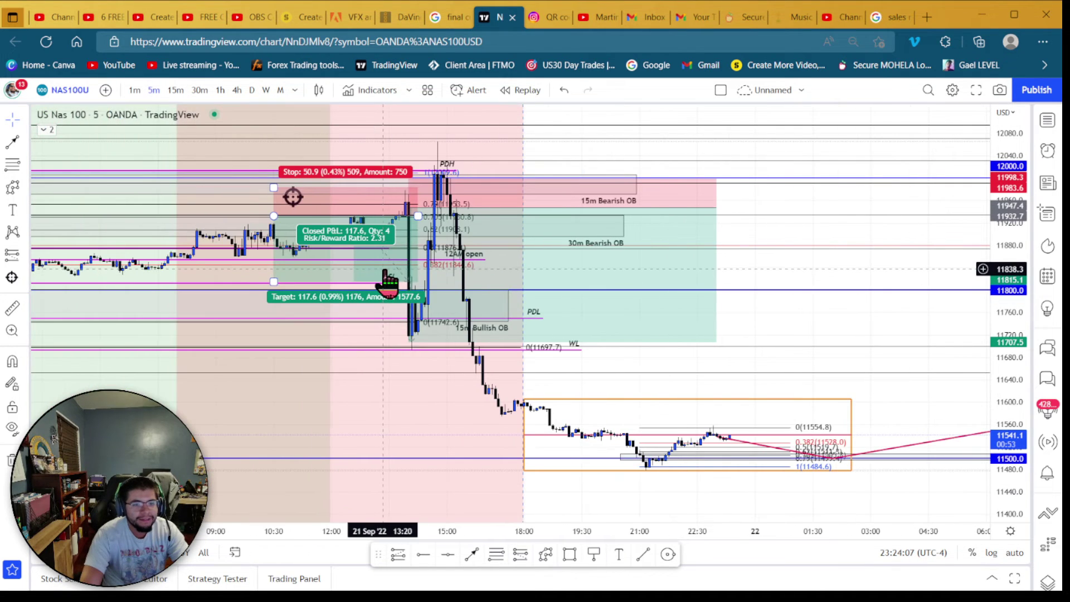
{"action": "scroll", "coordinate": [387, 284], "scroll_direction": "up", "scroll_amount": 3}
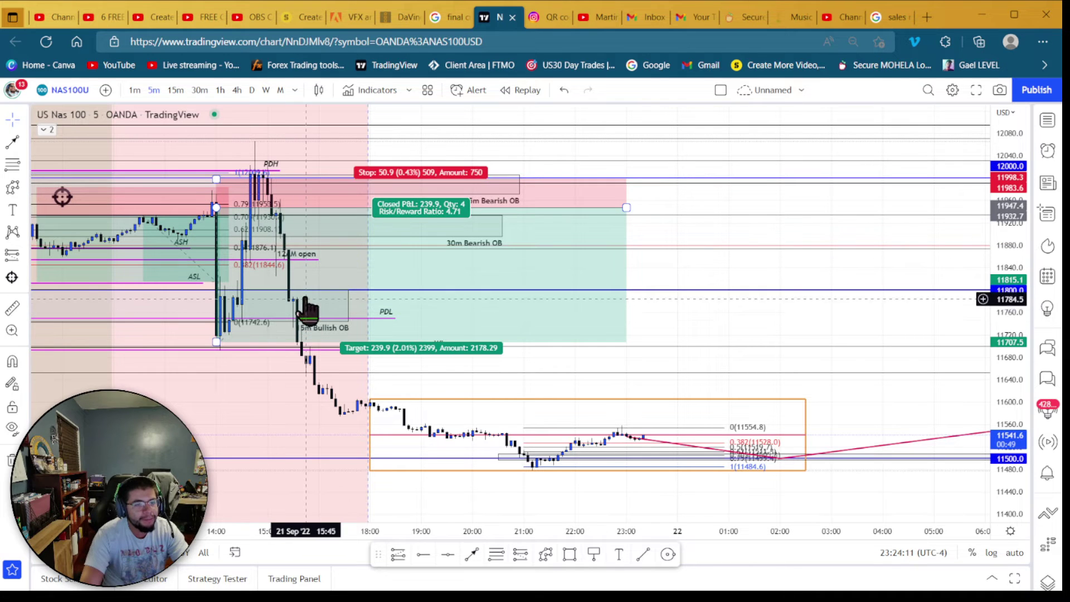
{"action": "scroll", "coordinate": [548, 354], "scroll_direction": "down", "scroll_amount": 3}
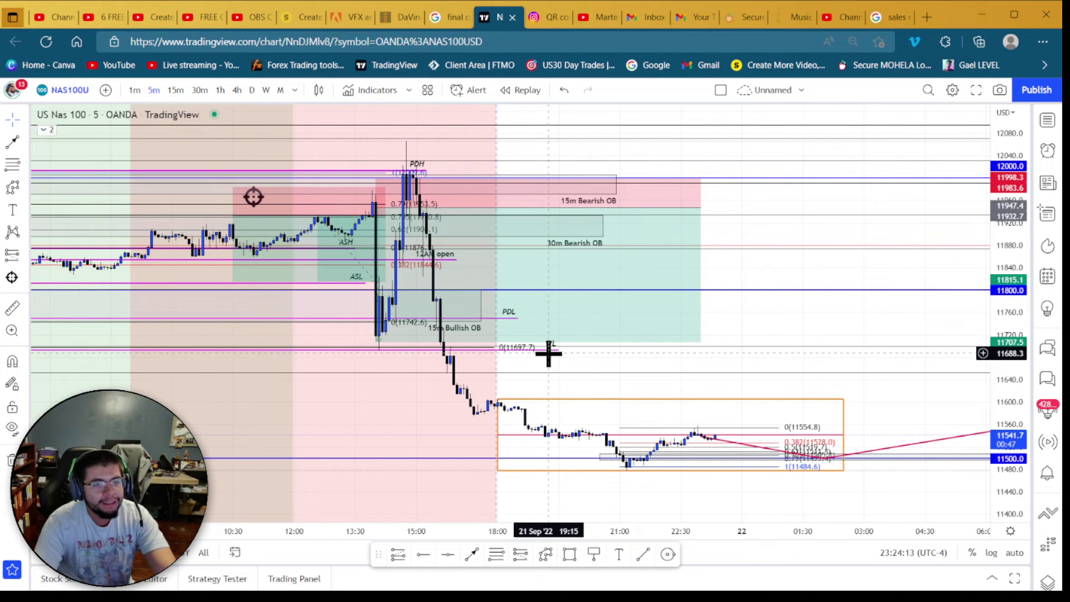
{"action": "mouse_move", "coordinate": [342, 231]}
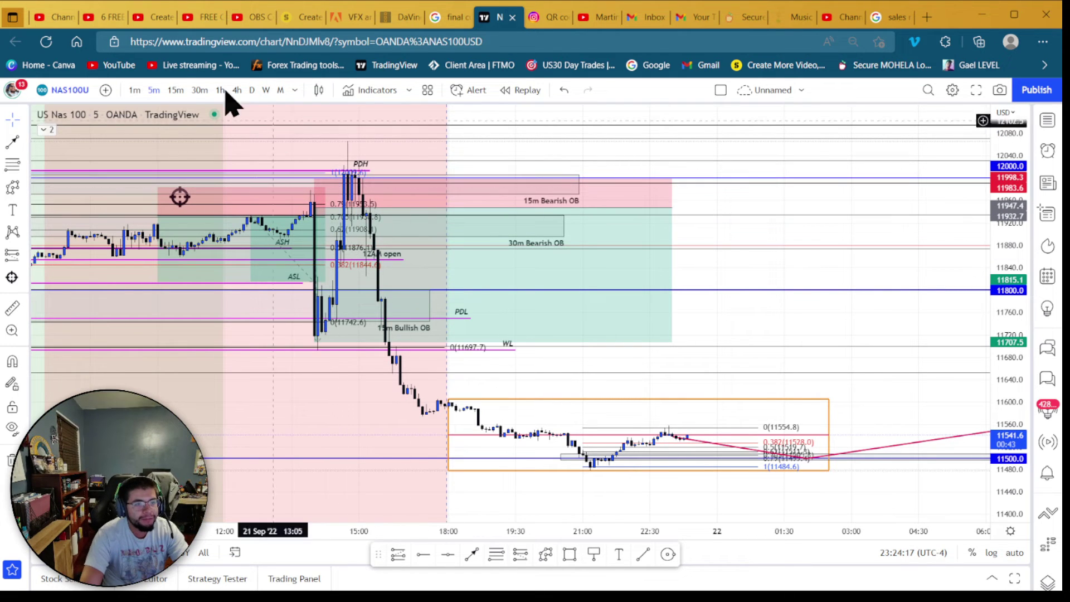
{"action": "left_click", "coordinate": [175, 91]}
{"action": "scroll", "coordinate": [221, 154], "scroll_direction": "up", "scroll_amount": 2}
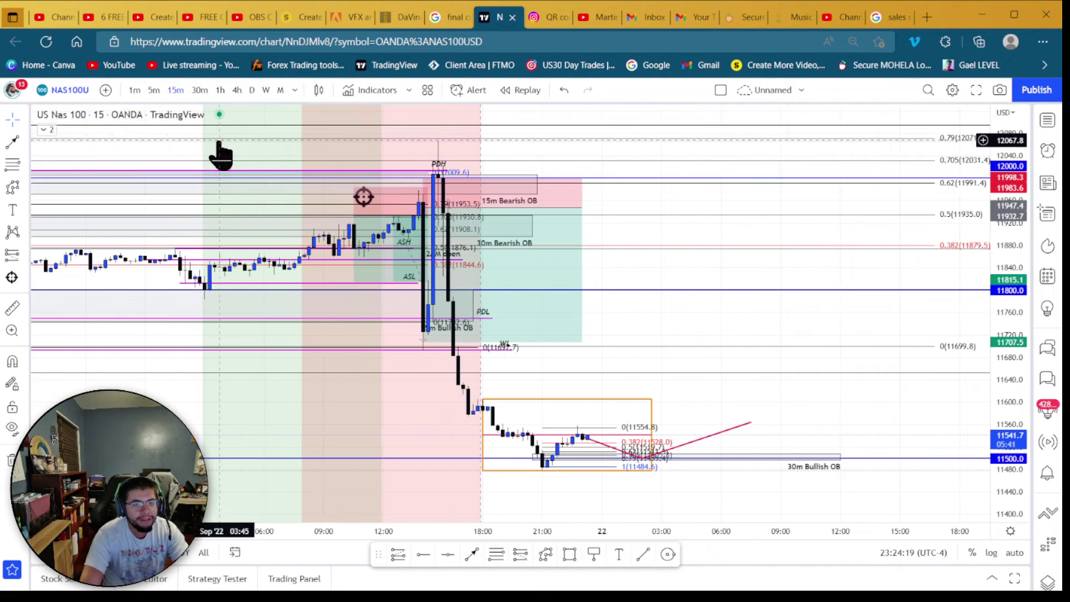
{"action": "left_click", "coordinate": [195, 92]}
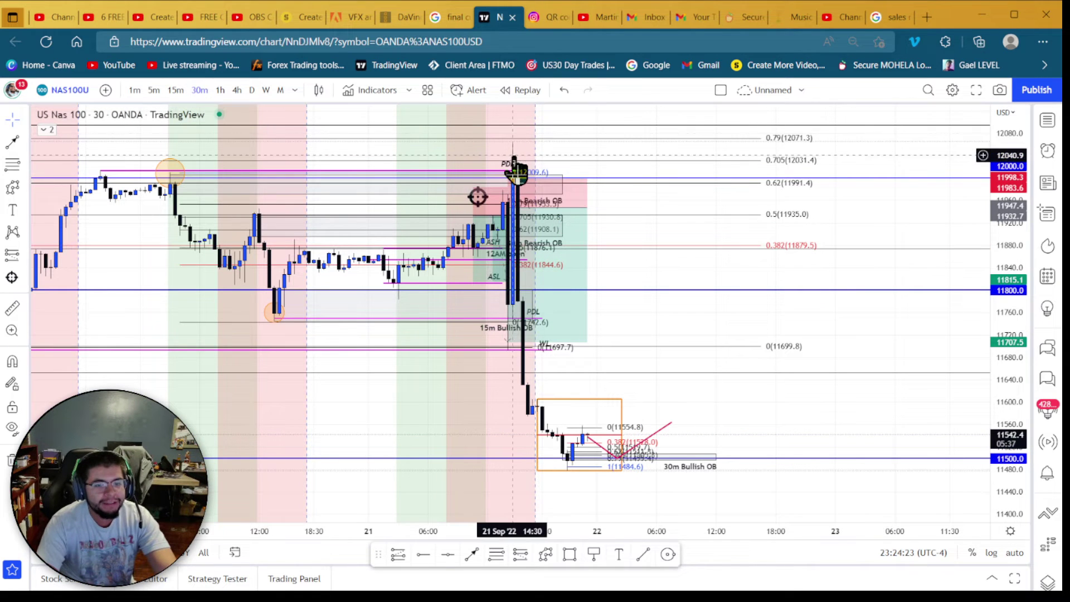
{"action": "left_click", "coordinate": [222, 91]}
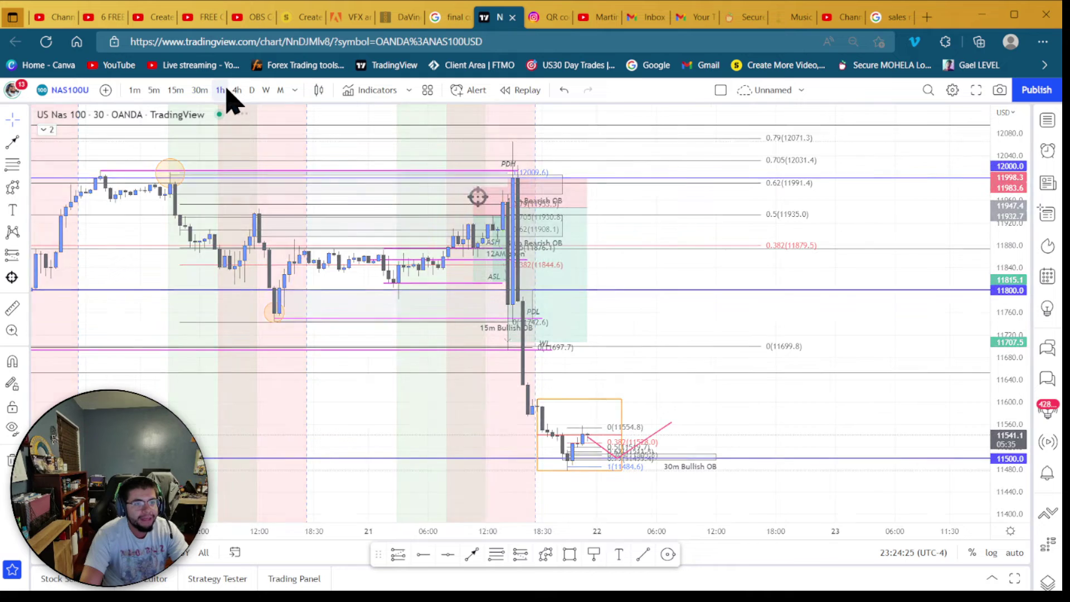
- Move the upper Fib retracement's 0 anchor down to 11499.1
{"action": "left_click", "coordinate": [635, 141]}
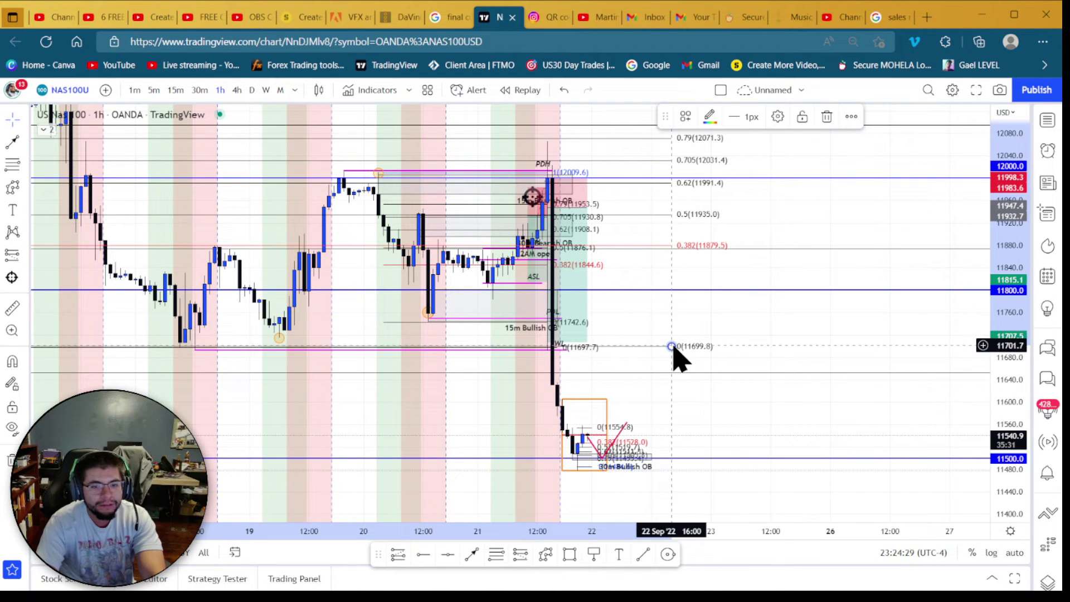
{"action": "mouse_move", "coordinate": [673, 347]}
{"action": "left_mouse_down"}
{"action": "mouse_move", "coordinate": [741, 470]}
{"action": "mouse_move", "coordinate": [778, 458]}
{"action": "left_mouse_up"}
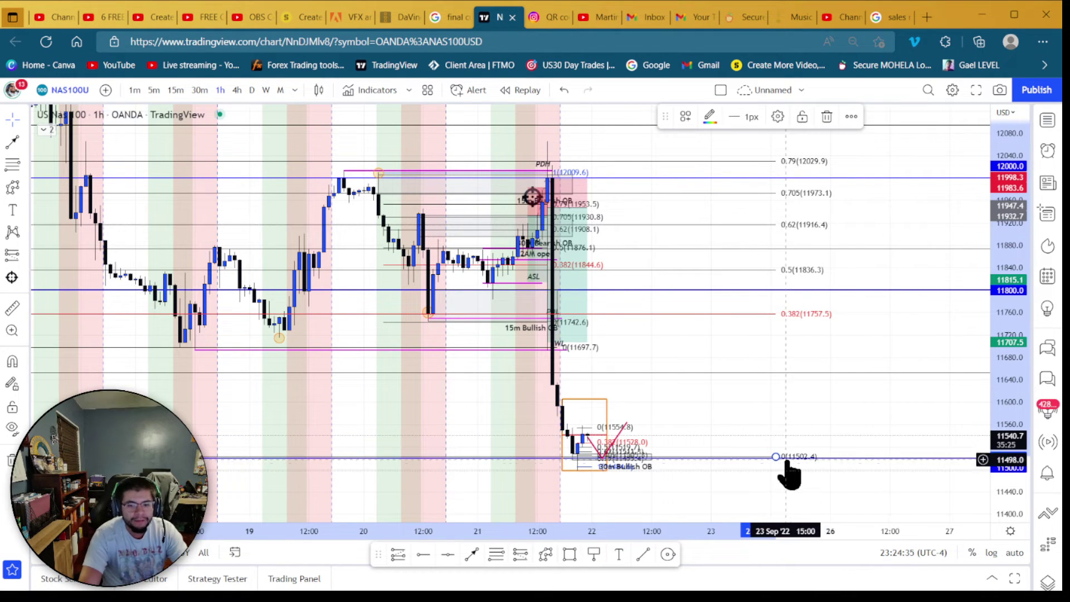
{"action": "left_click_drag", "start_coordinate": [777, 469], "coordinate": [729, 469]}
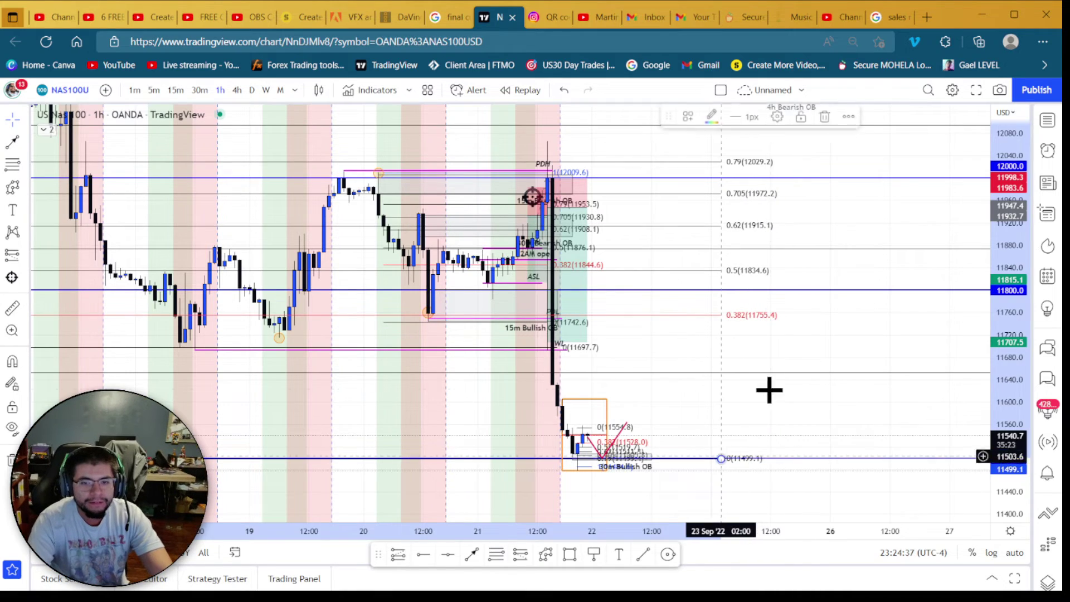
- Draw a new Fib retracement from the 12002.6 high down to 11502.6
{"action": "left_click_drag", "start_coordinate": [802, 215], "coordinate": [884, 267]}
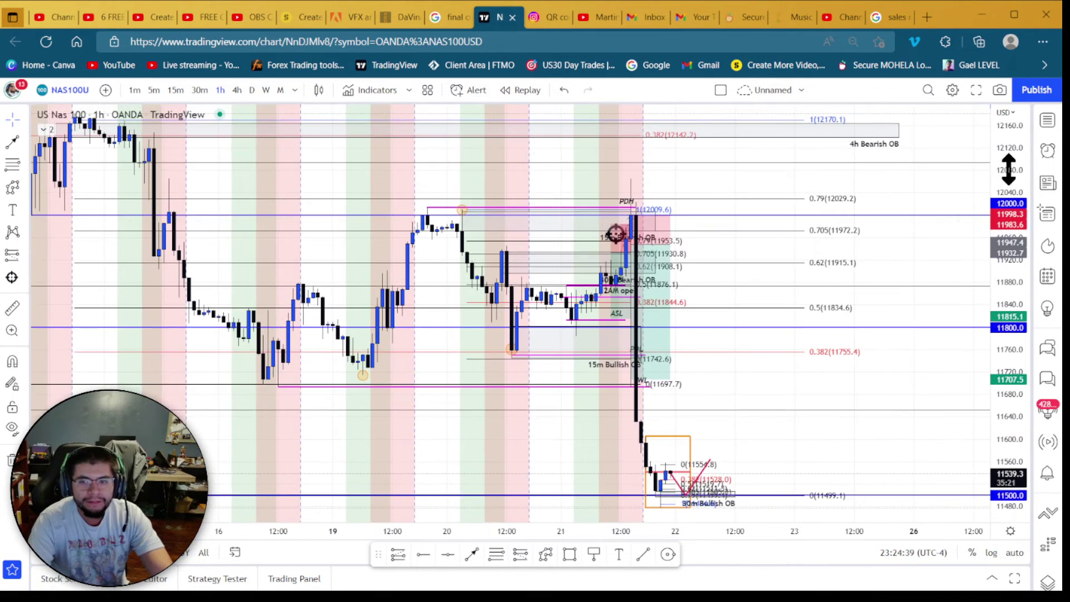
{"action": "left_click_drag", "start_coordinate": [1008, 167], "coordinate": [1007, 290]}
{"action": "left_click_drag", "start_coordinate": [812, 127], "coordinate": [834, 160]}
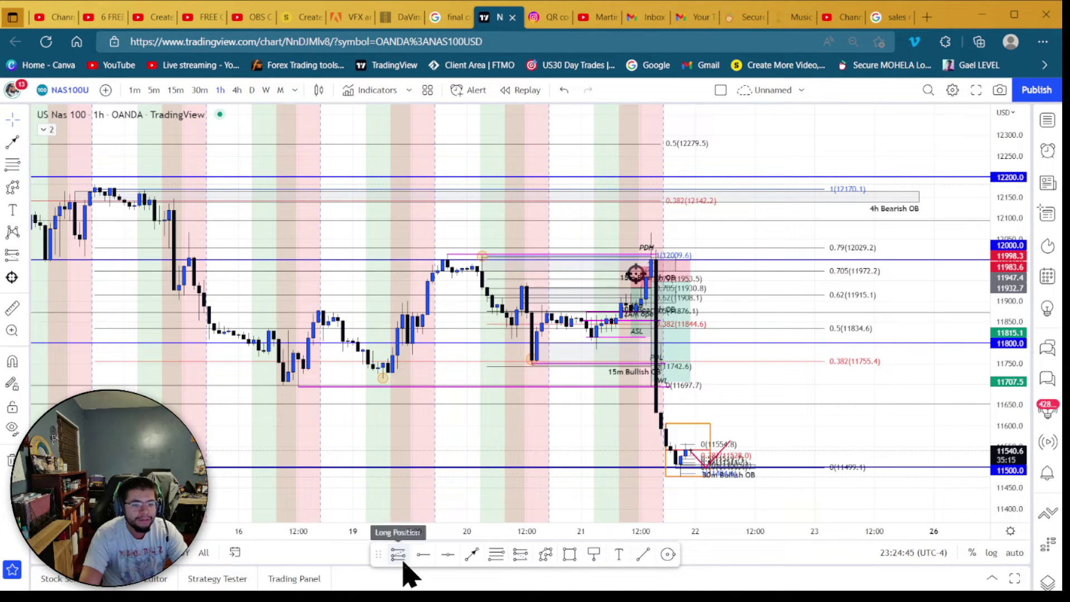
{"action": "left_click", "coordinate": [502, 560]}
{"action": "left_click", "coordinate": [652, 259]}
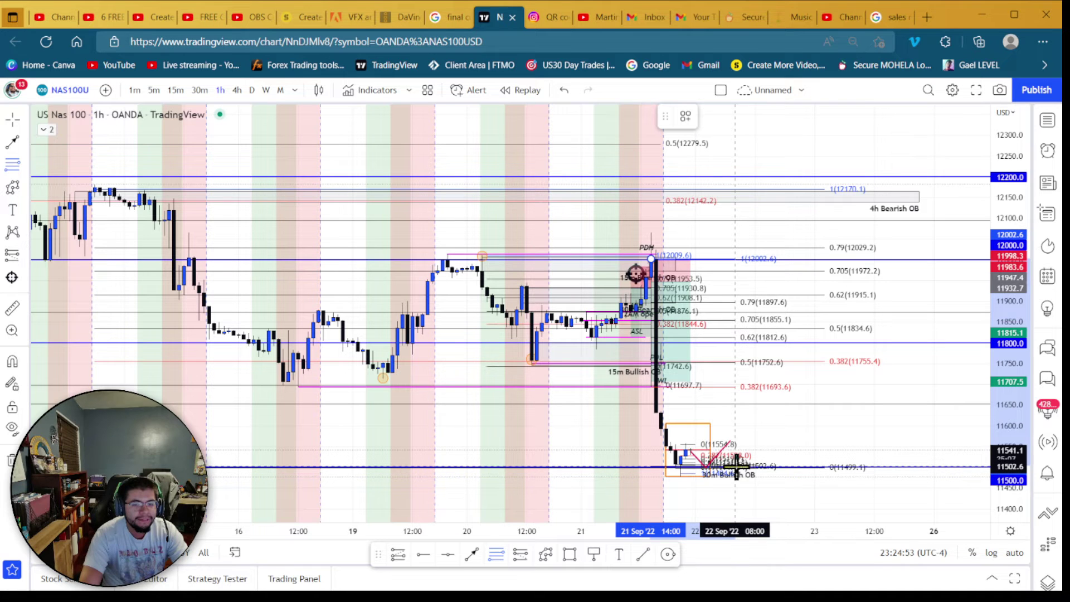
{"action": "left_click", "coordinate": [736, 466]}
- Check the chart on the 4h and 1h timeframes, ending on 30-minute candles
{"action": "left_click_drag", "start_coordinate": [915, 280], "coordinate": [745, 275]}
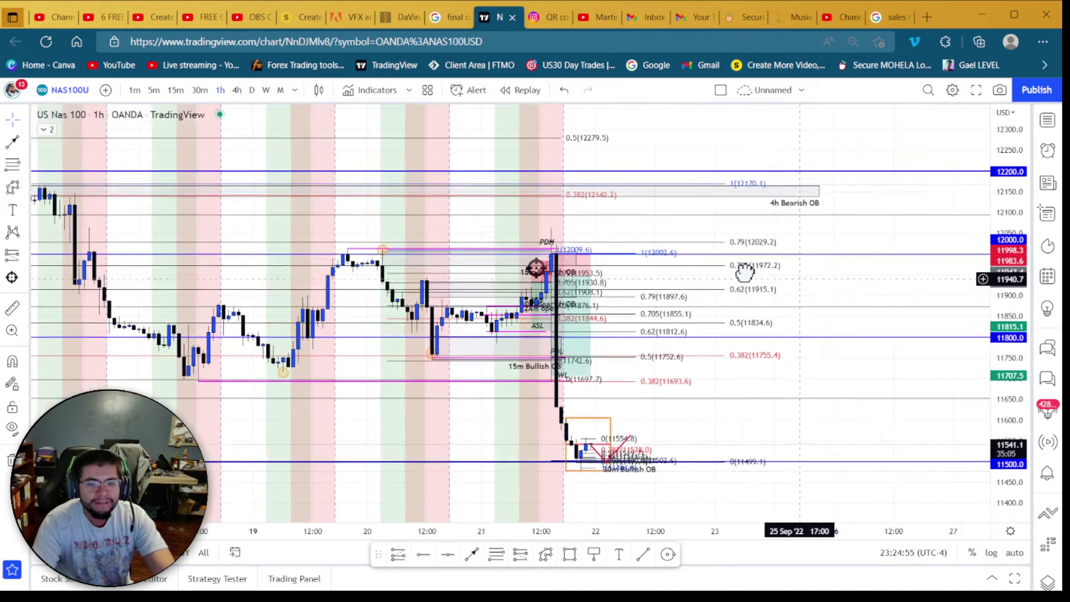
{"action": "left_click", "coordinate": [236, 90]}
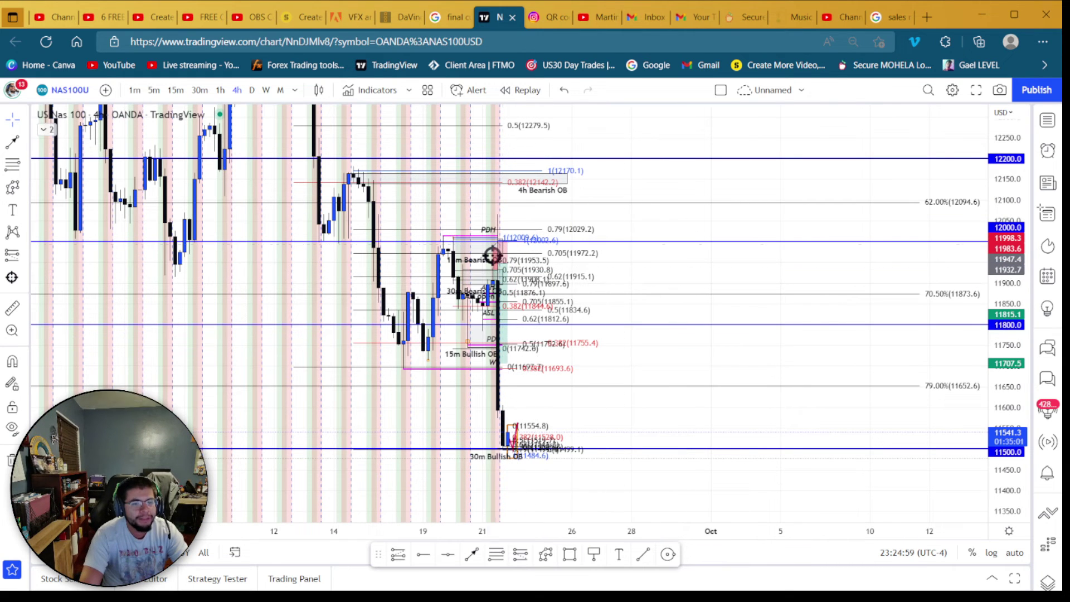
{"action": "left_click", "coordinate": [219, 90]}
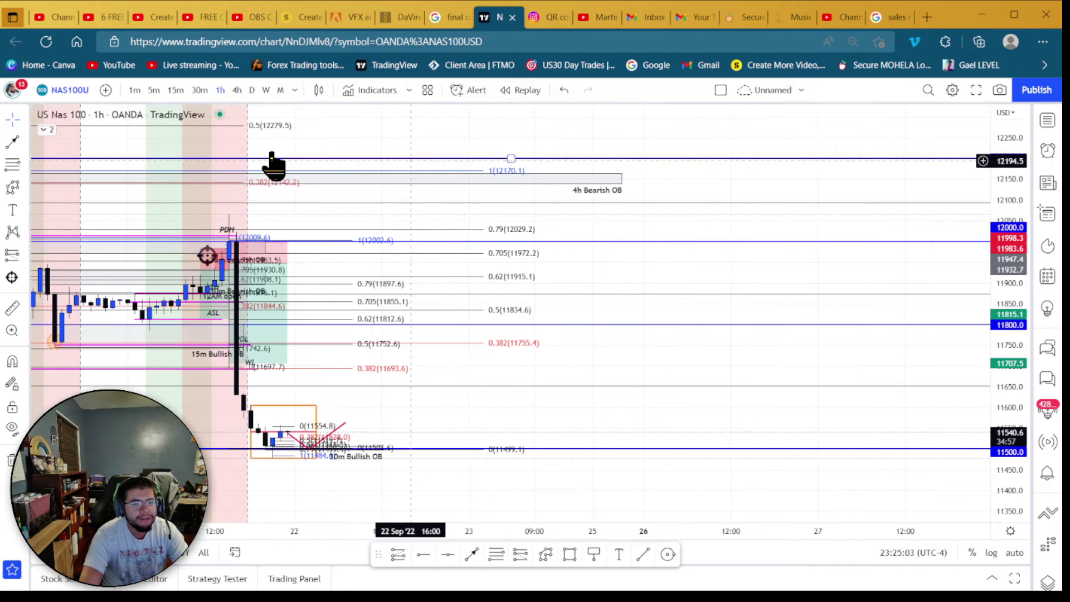
{"action": "left_click", "coordinate": [200, 91]}
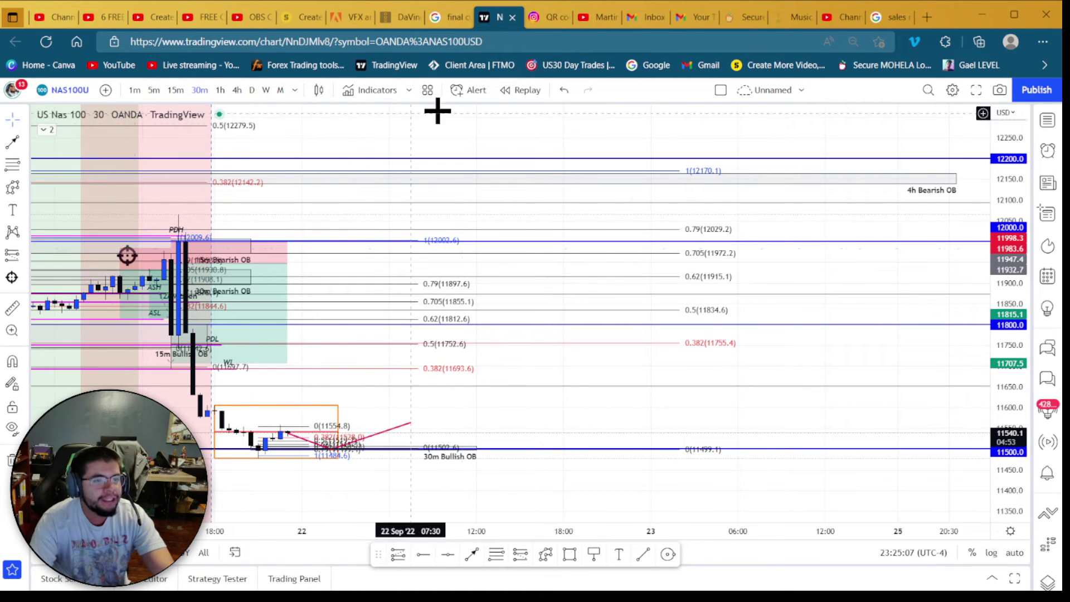
- Draw a box, then place a short position at the Fib zone with a 52.8-point stop (2.23 R/R)
{"action": "left_click", "coordinate": [569, 555]}
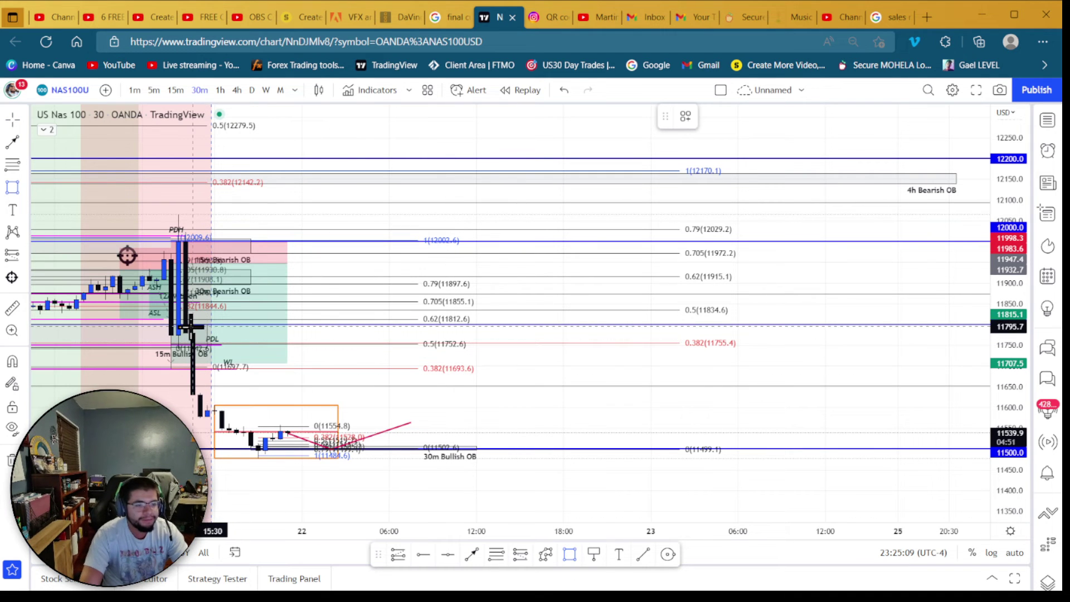
{"action": "mouse_move", "coordinate": [179, 331]}
{"action": "left_mouse_down"}
{"action": "mouse_move", "coordinate": [178, 232]}
{"action": "mouse_move", "coordinate": [498, 243]}
{"action": "left_mouse_up"}
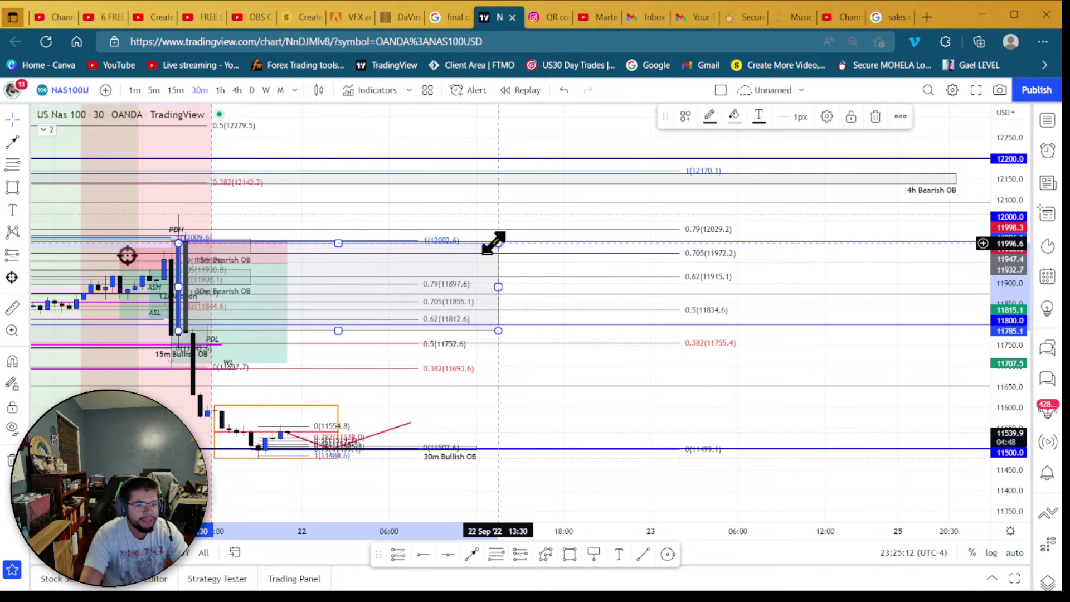
{"action": "left_click", "coordinate": [519, 556]}
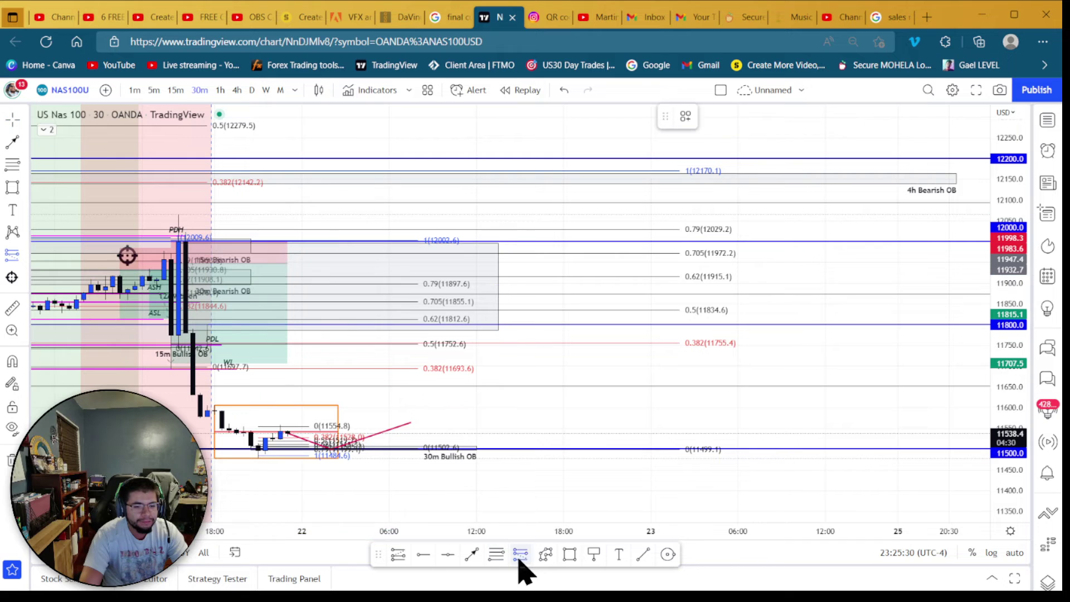
{"action": "left_click", "coordinate": [301, 286]}
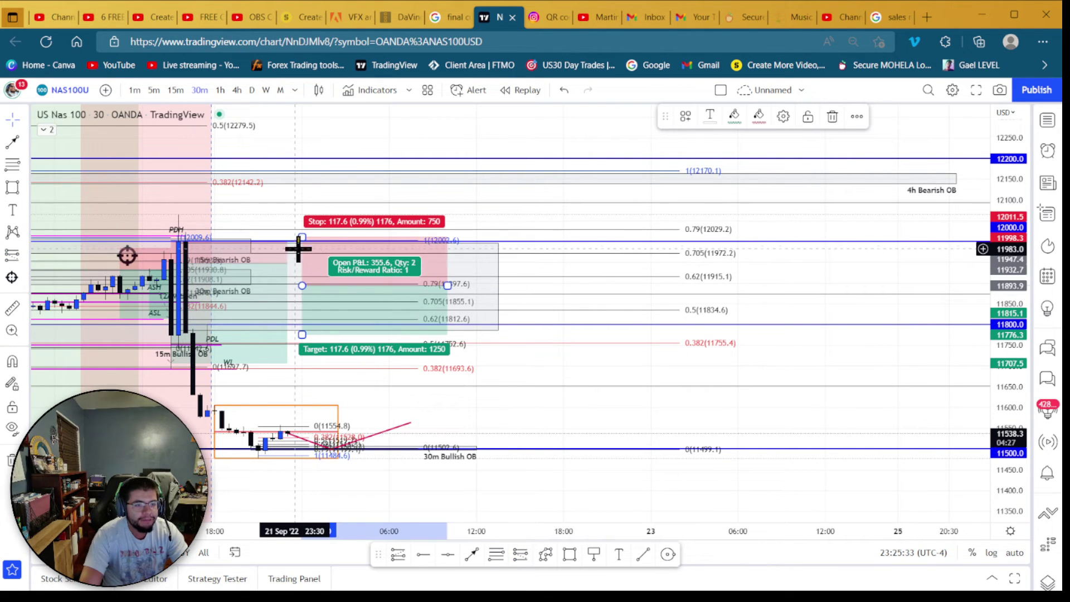
{"action": "left_click_drag", "start_coordinate": [299, 236], "coordinate": [296, 265]}
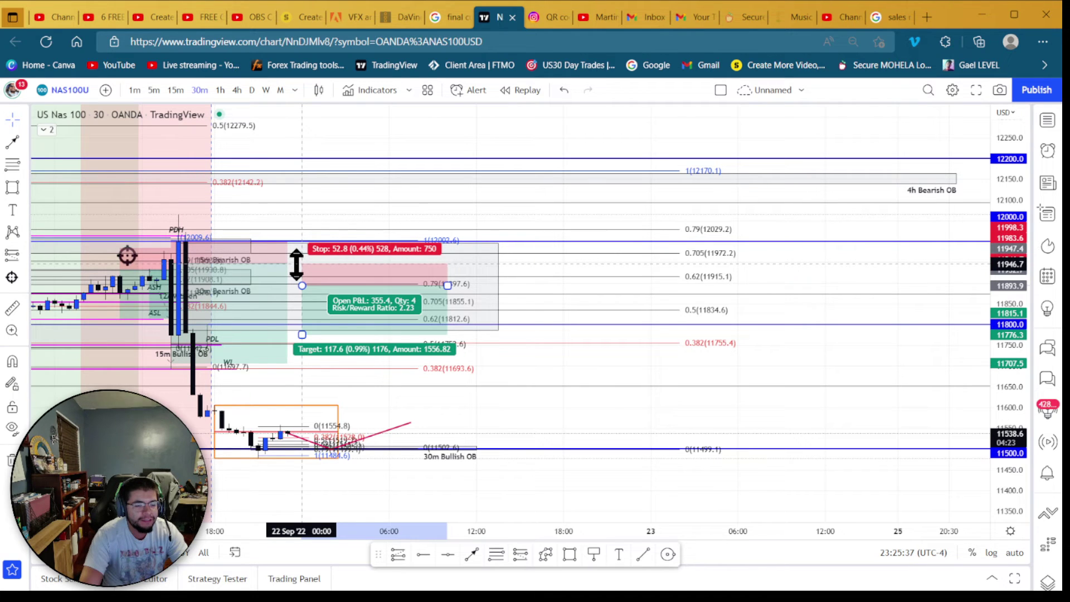
- Drag the upper Fib's top anchor from 12170.1 down to 12001.1, putting 0.382 at 11690.9
{"action": "left_click", "coordinate": [548, 217]}
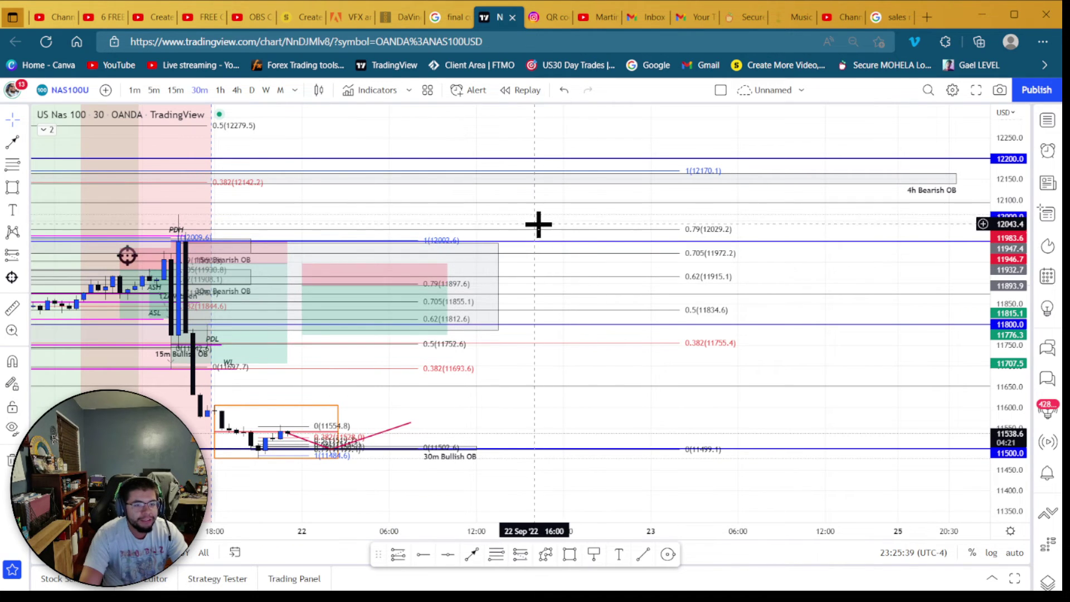
{"action": "scroll", "coordinate": [455, 339], "scroll_direction": "down", "scroll_amount": 5}
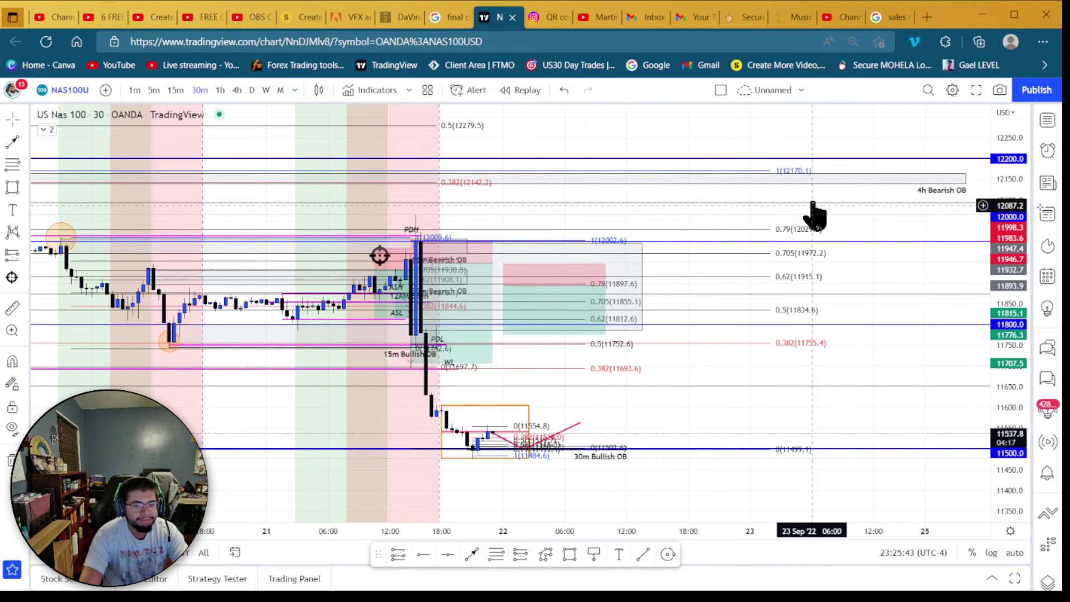
{"action": "left_click", "coordinate": [750, 172]}
{"action": "scroll", "coordinate": [712, 182], "scroll_direction": "down", "scroll_amount": 3}
{"action": "scroll", "coordinate": [713, 181], "scroll_direction": "down", "scroll_amount": 2}
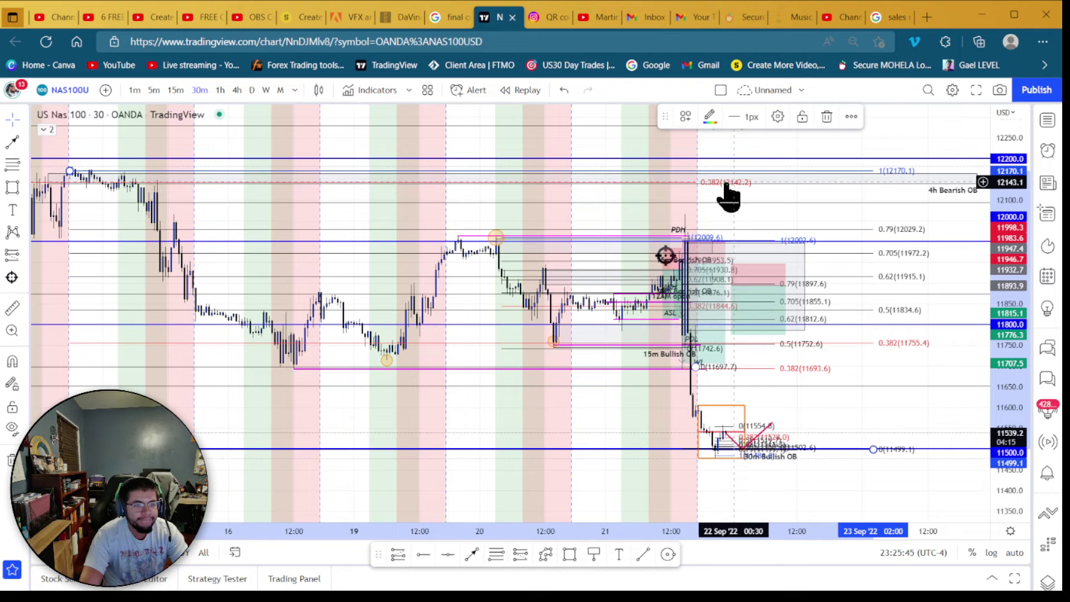
{"action": "left_click_drag", "start_coordinate": [71, 172], "coordinate": [689, 243]}
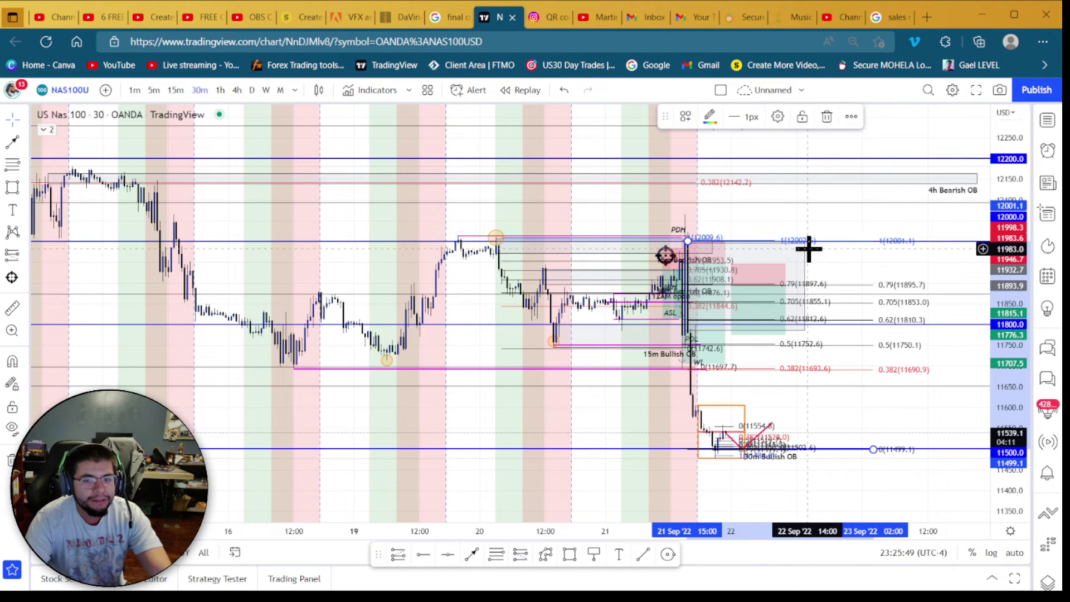
{"action": "mouse_move", "coordinate": [803, 251]}
{"action": "left_mouse_down"}
{"action": "mouse_move", "coordinate": [781, 262]}
{"action": "mouse_move", "coordinate": [592, 252]}
{"action": "mouse_move", "coordinate": [867, 277]}
{"action": "left_mouse_up"}
{"action": "scroll", "coordinate": [586, 274], "scroll_direction": "up", "scroll_amount": 2}
{"action": "scroll", "coordinate": [865, 275], "scroll_direction": "down", "scroll_amount": 2}
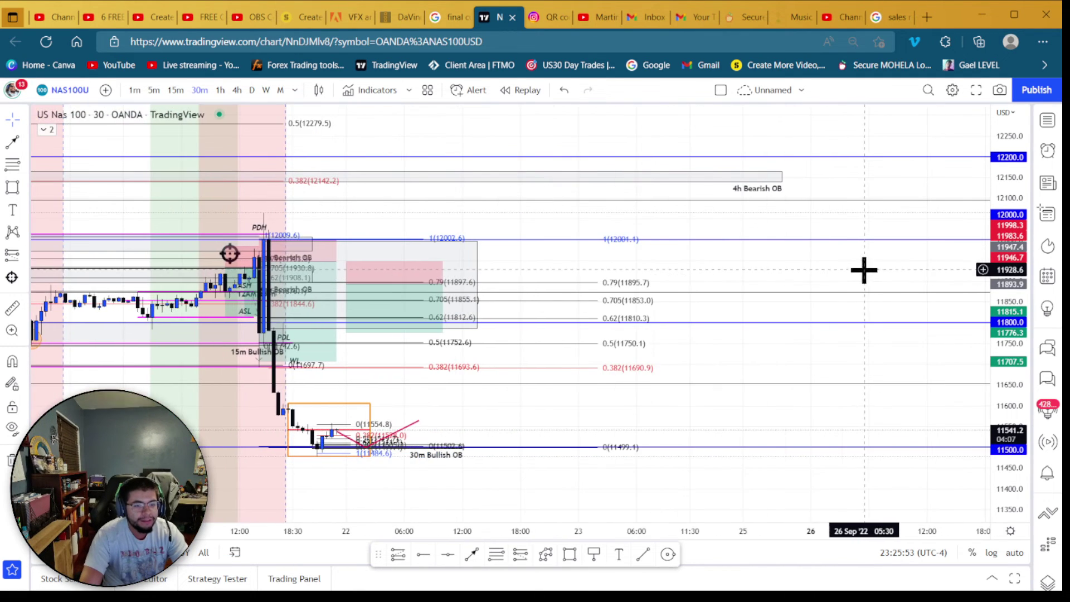
{"action": "scroll", "coordinate": [817, 268], "scroll_direction": "up", "scroll_amount": 2}
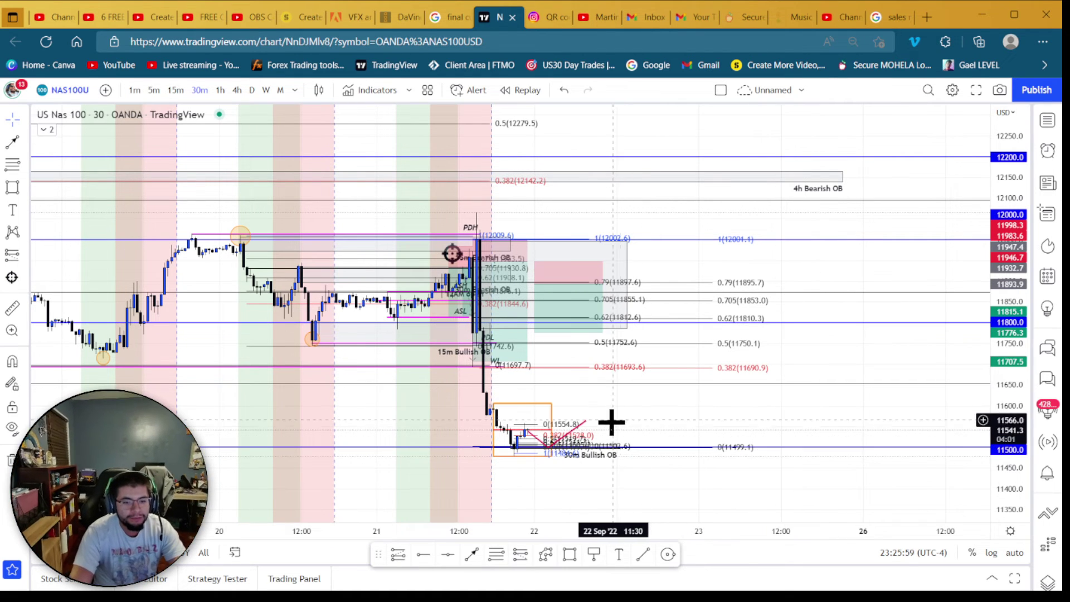
- Extend the red line to the 0.382 level, draw a path on to 0.79, and lower the short's target to ~11,383
{"action": "left_click_drag", "start_coordinate": [586, 421], "coordinate": [590, 379]}
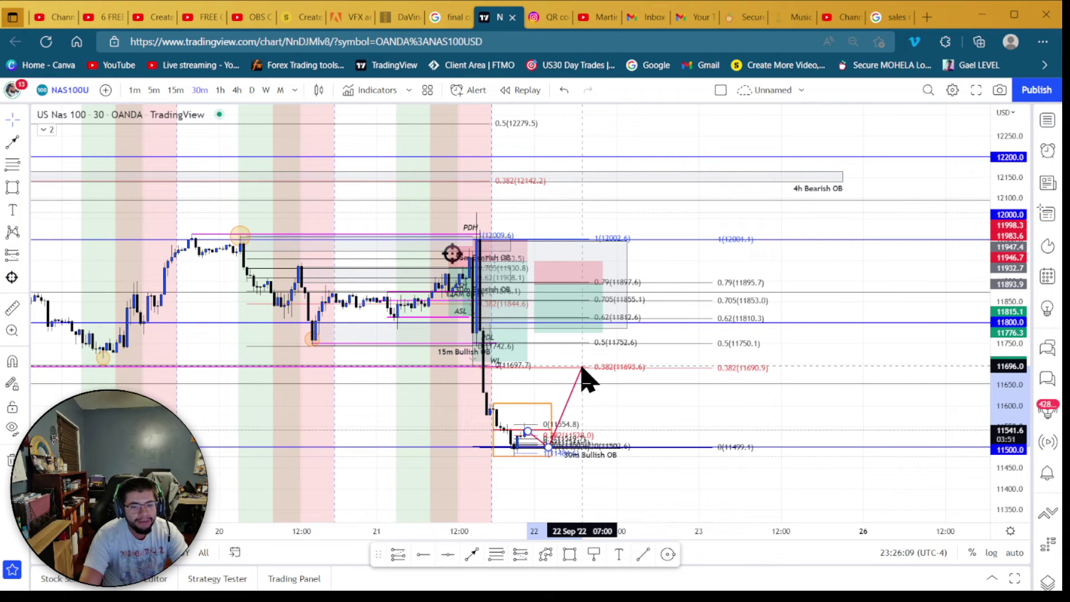
{"action": "mouse_move", "coordinate": [579, 369]}
{"action": "left_mouse_down"}
{"action": "mouse_move", "coordinate": [566, 347]}
{"action": "mouse_move", "coordinate": [569, 365]}
{"action": "left_mouse_up"}
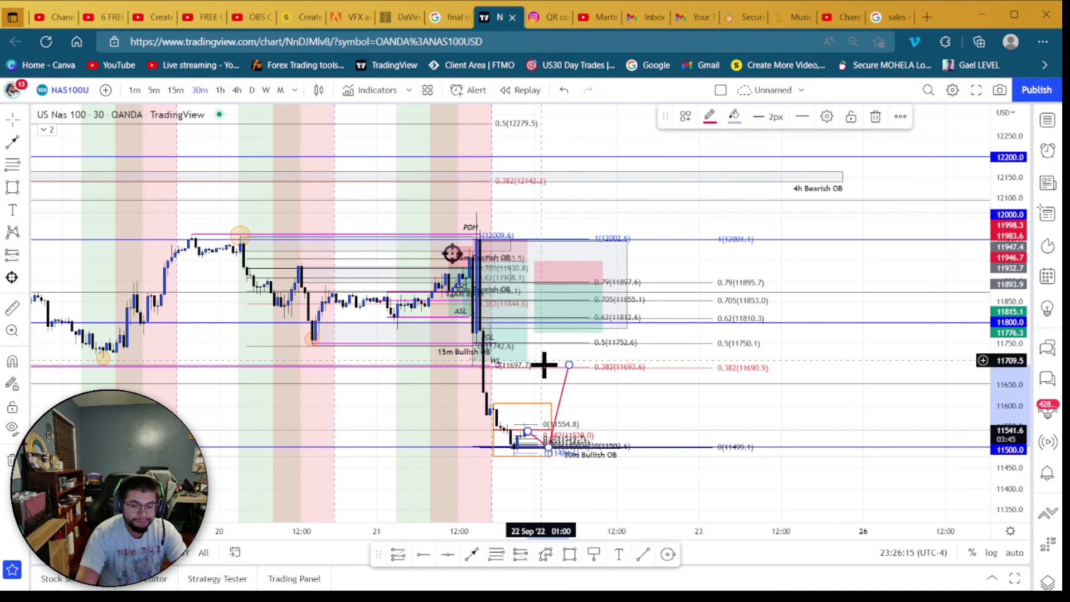
{"action": "left_click", "coordinate": [546, 554]}
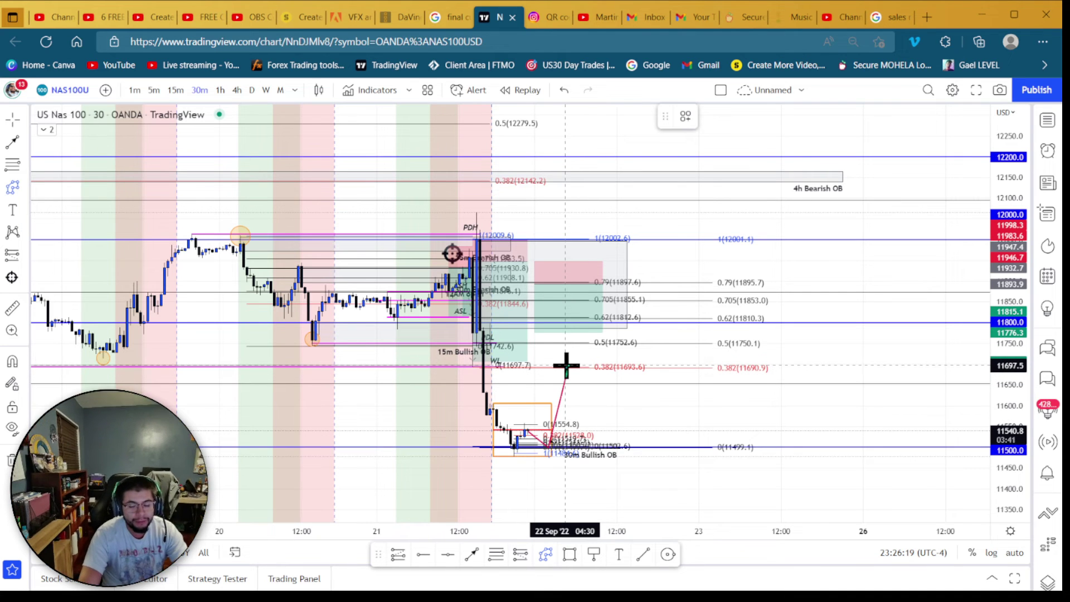
{"action": "left_click", "coordinate": [569, 365]}
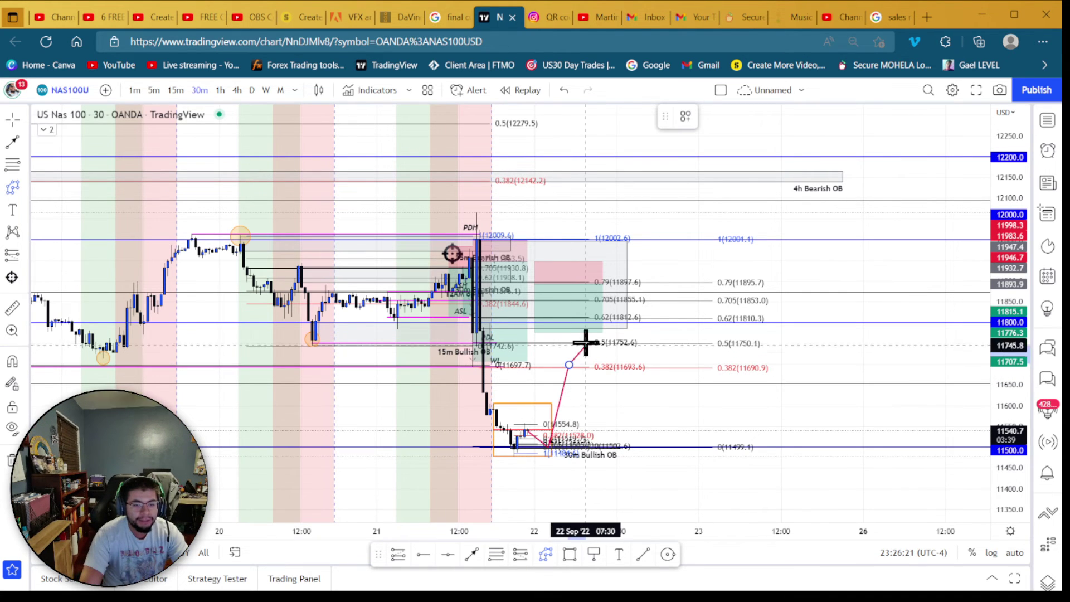
{"action": "left_click", "coordinate": [590, 282]}
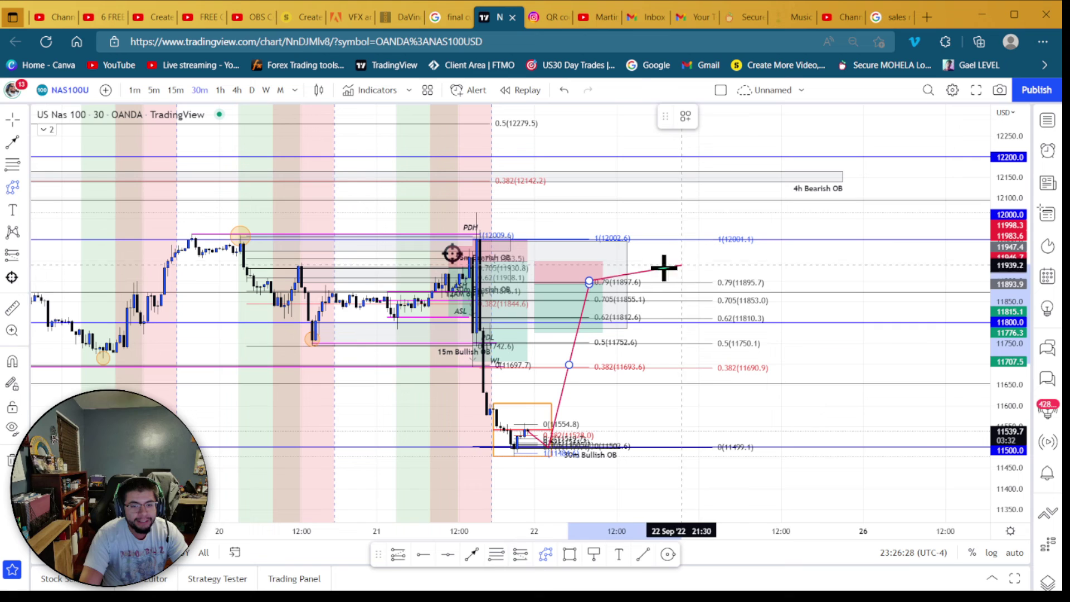
{"action": "double_click", "coordinate": [597, 282]}
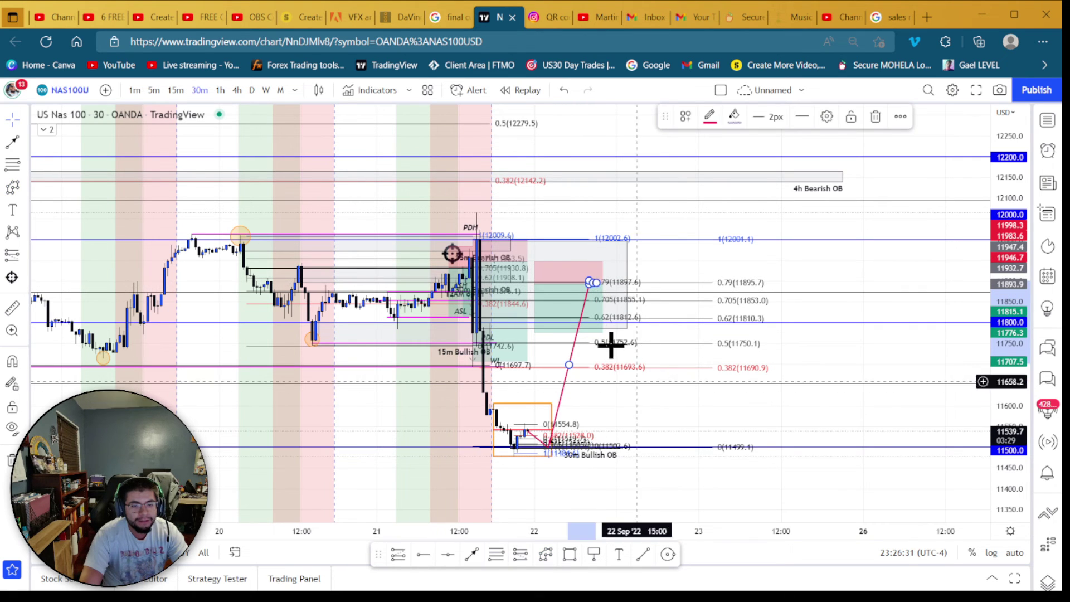
{"action": "mouse_move", "coordinate": [539, 333]}
{"action": "left_mouse_down"}
{"action": "mouse_move", "coordinate": [540, 507]}
{"action": "mouse_move", "coordinate": [540, 497]}
{"action": "left_mouse_up"}
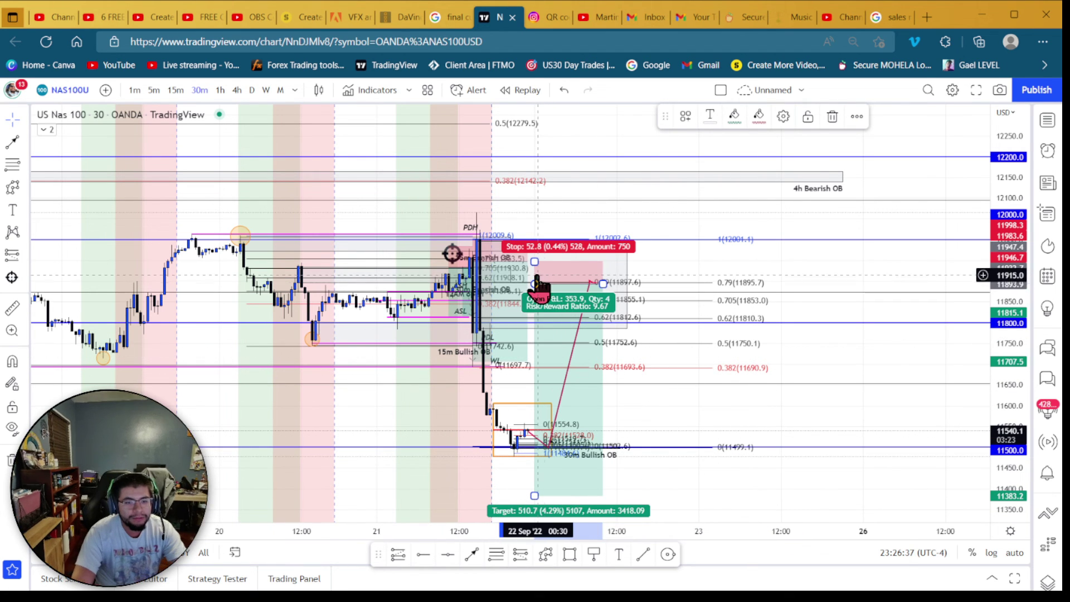
- Tighten the short position's stop to 51.4 points, lifting risk/reward to 9.94
{"action": "scroll", "coordinate": [979, 369], "scroll_direction": "down", "scroll_amount": 3}
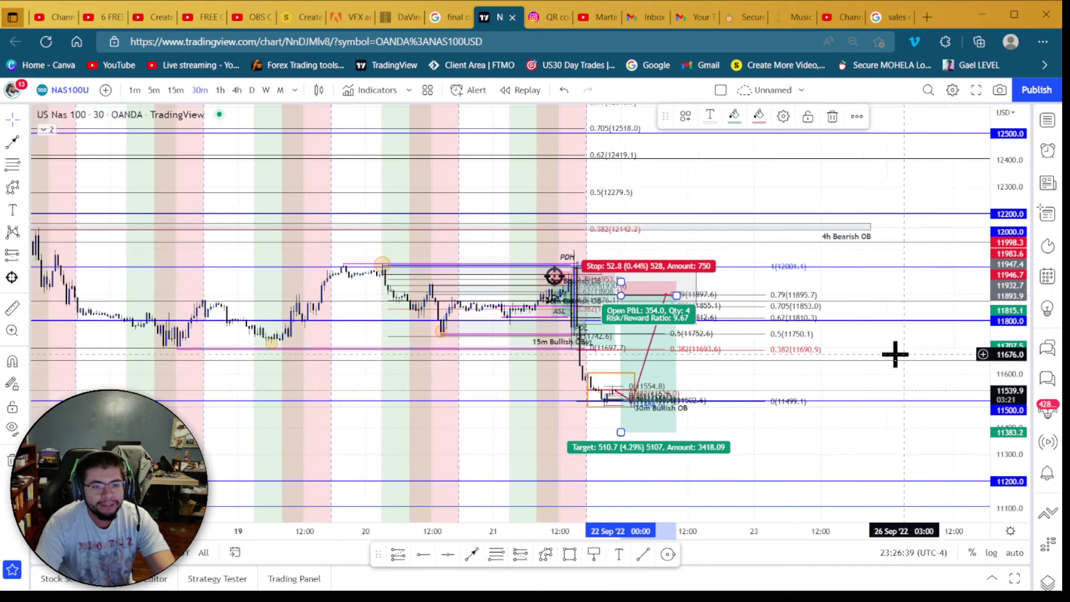
{"action": "scroll", "coordinate": [886, 355], "scroll_direction": "up", "scroll_amount": 3}
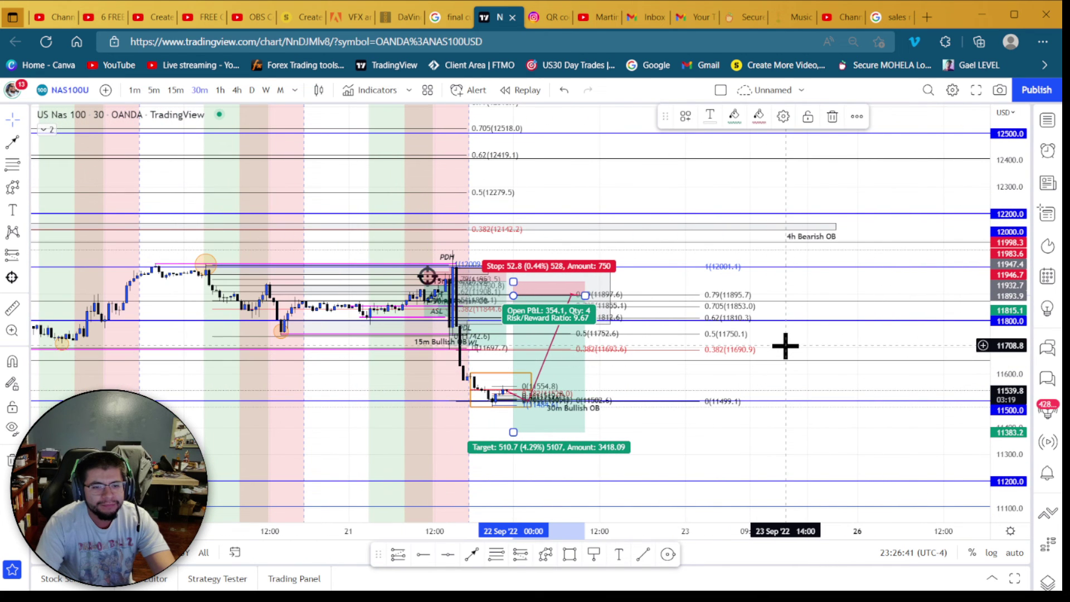
{"action": "scroll", "coordinate": [785, 346], "scroll_direction": "up", "scroll_amount": 2}
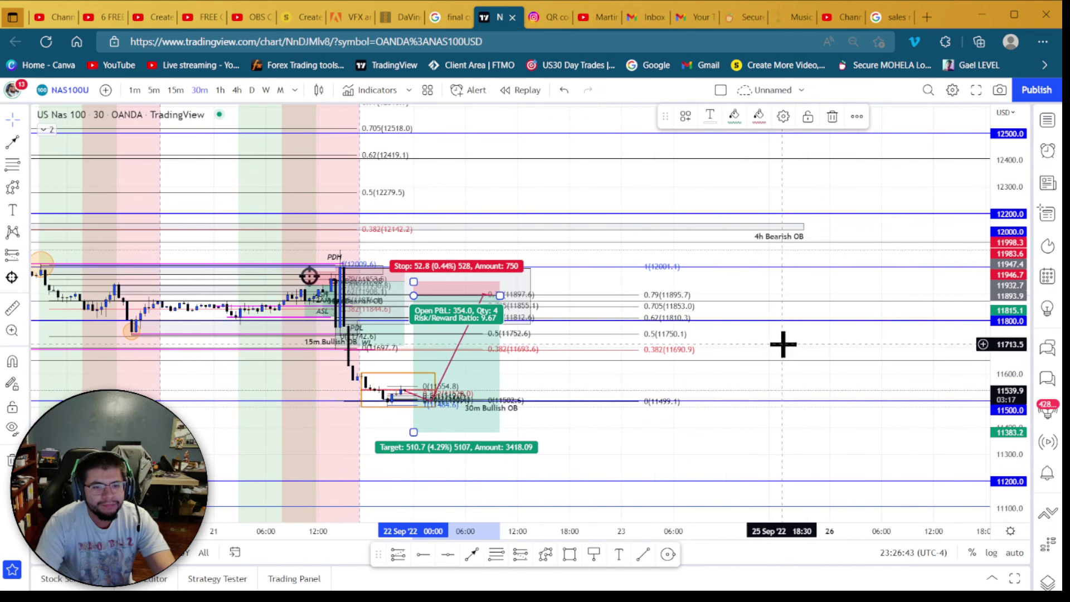
{"action": "scroll", "coordinate": [768, 329], "scroll_direction": "down", "scroll_amount": 1}
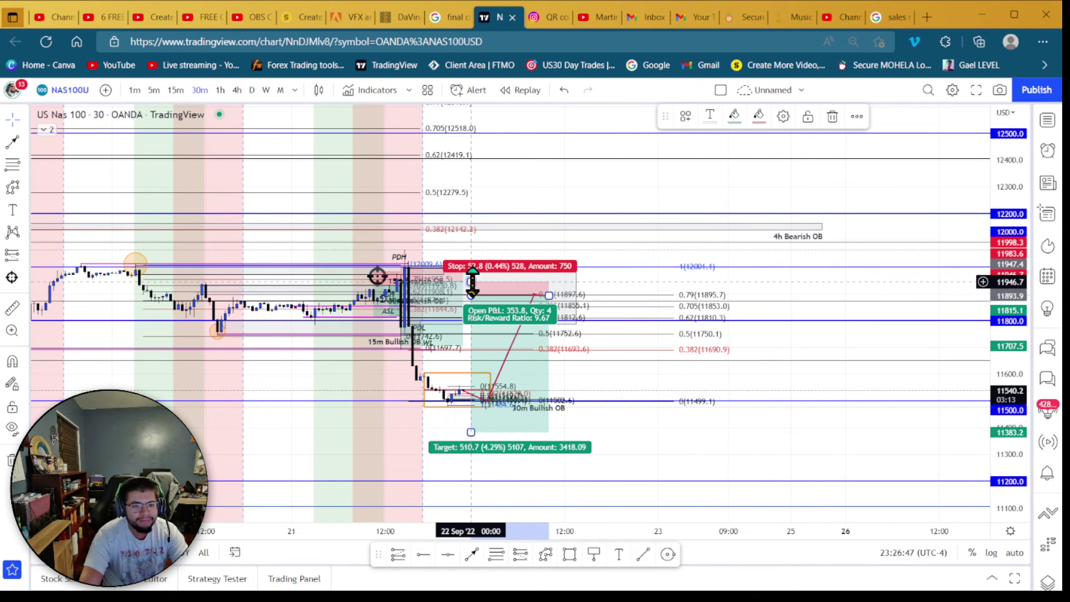
{"action": "left_click_drag", "start_coordinate": [470, 284], "coordinate": [470, 284]}
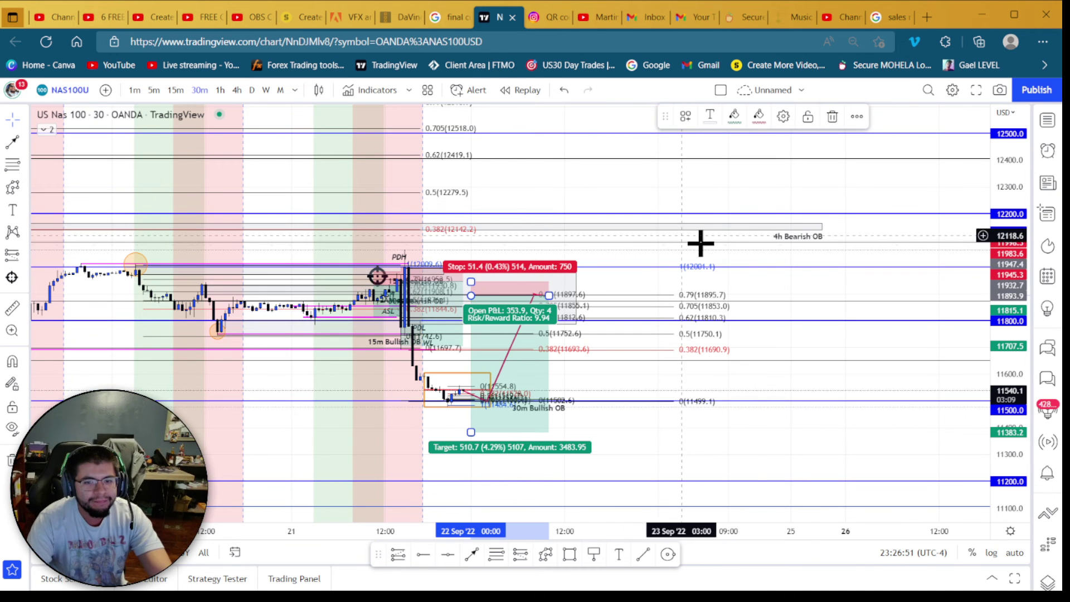
{"action": "left_click", "coordinate": [779, 275]}
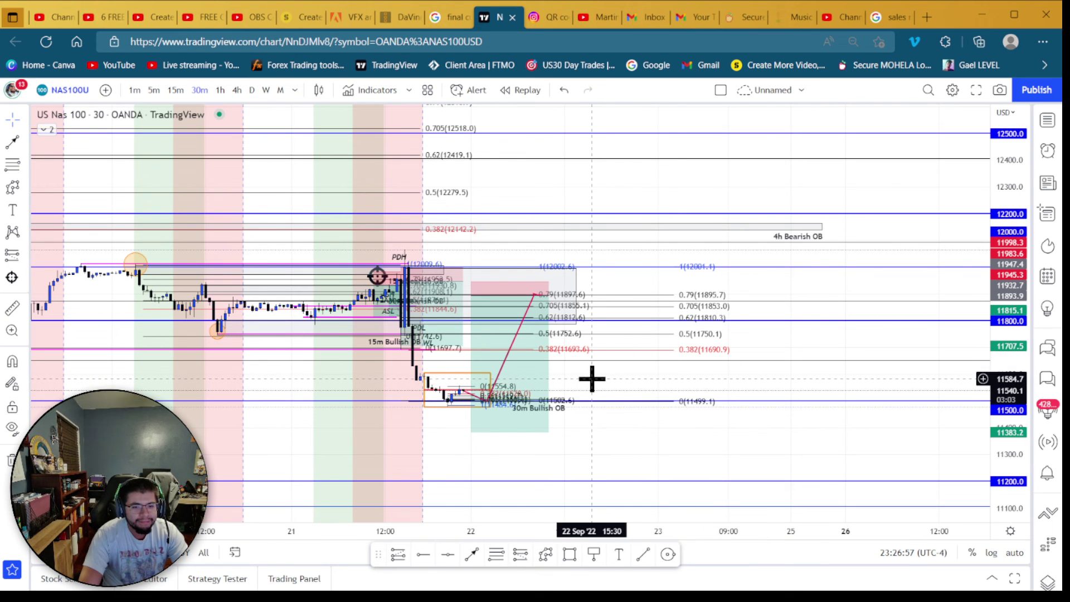
{"action": "left_click_drag", "start_coordinate": [616, 380], "coordinate": [753, 383]}
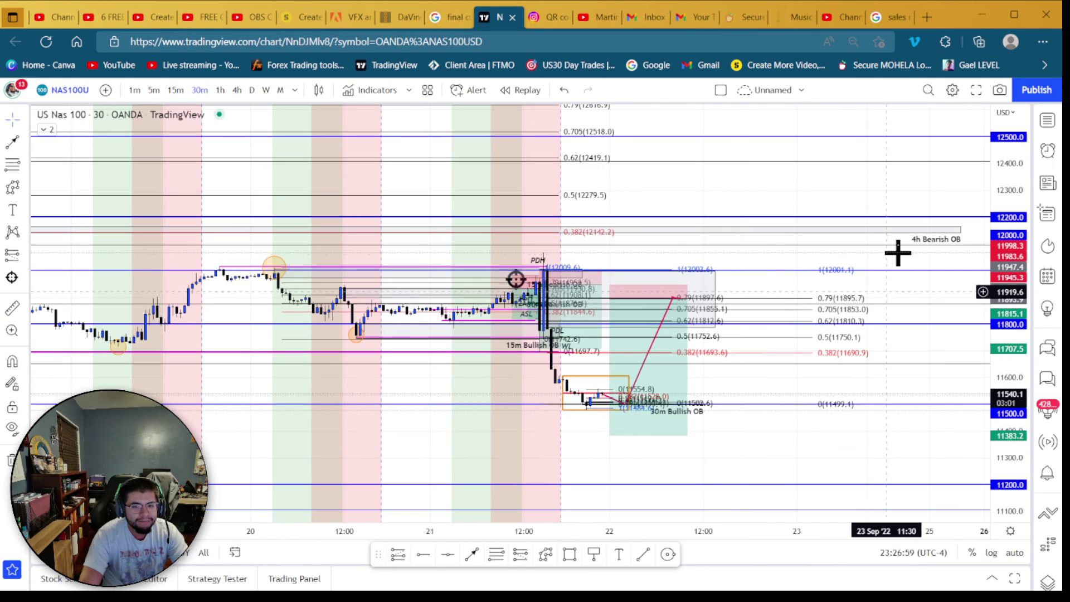
- Pull the 4h Bearish OB box's right edge left and delete the short-position drawing
{"action": "left_click_drag", "start_coordinate": [965, 226], "coordinate": [718, 221]}
{"action": "left_click", "coordinate": [757, 193]}
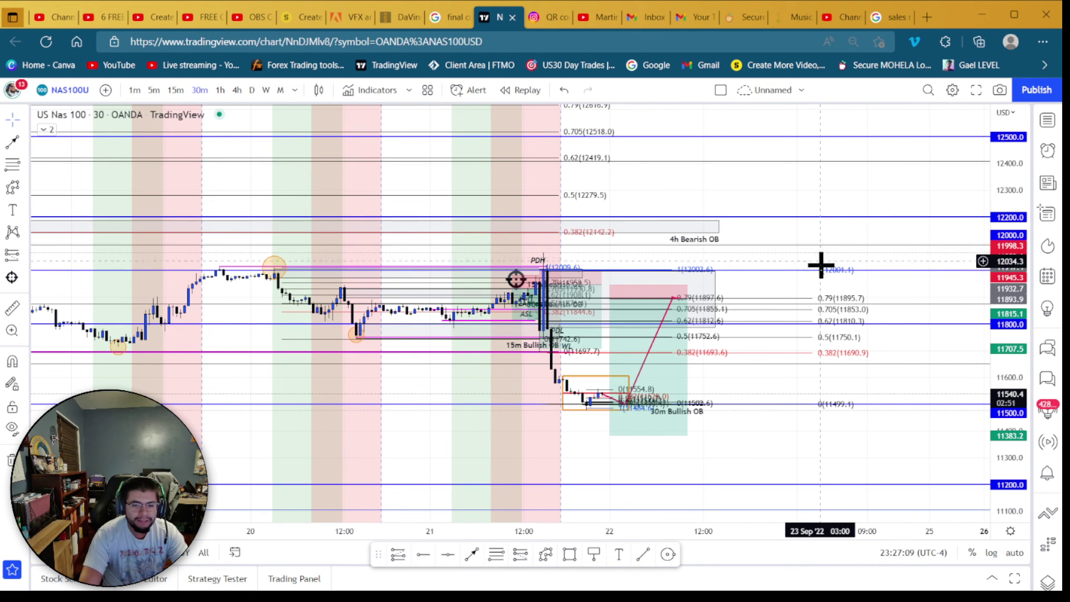
{"action": "left_click", "coordinate": [677, 385]}
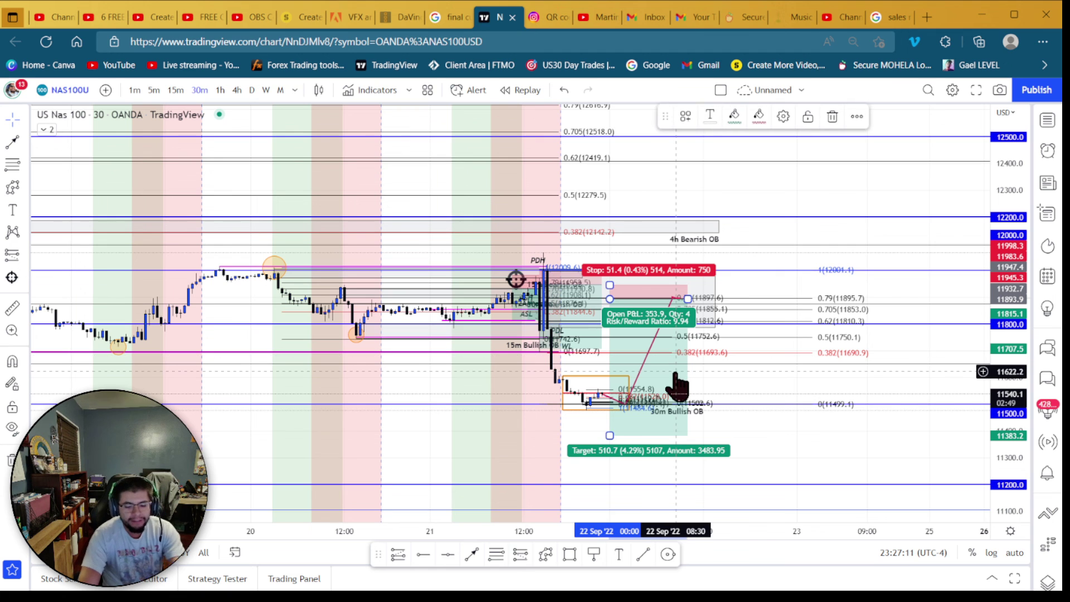
{"action": "key", "text": "Delete"}
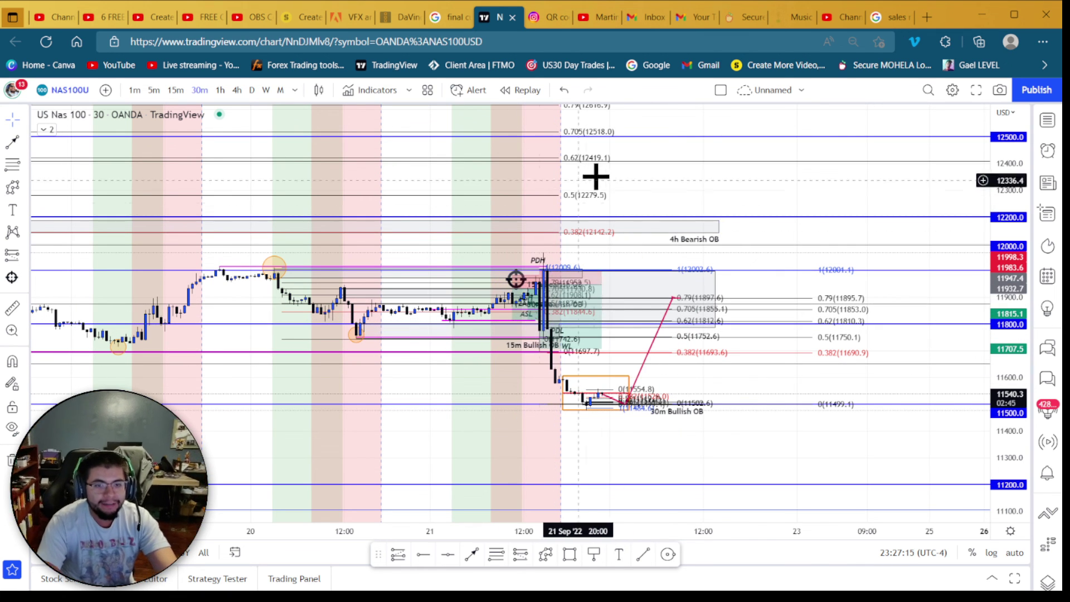
{"action": "left_click_drag", "start_coordinate": [647, 181], "coordinate": [716, 208]}
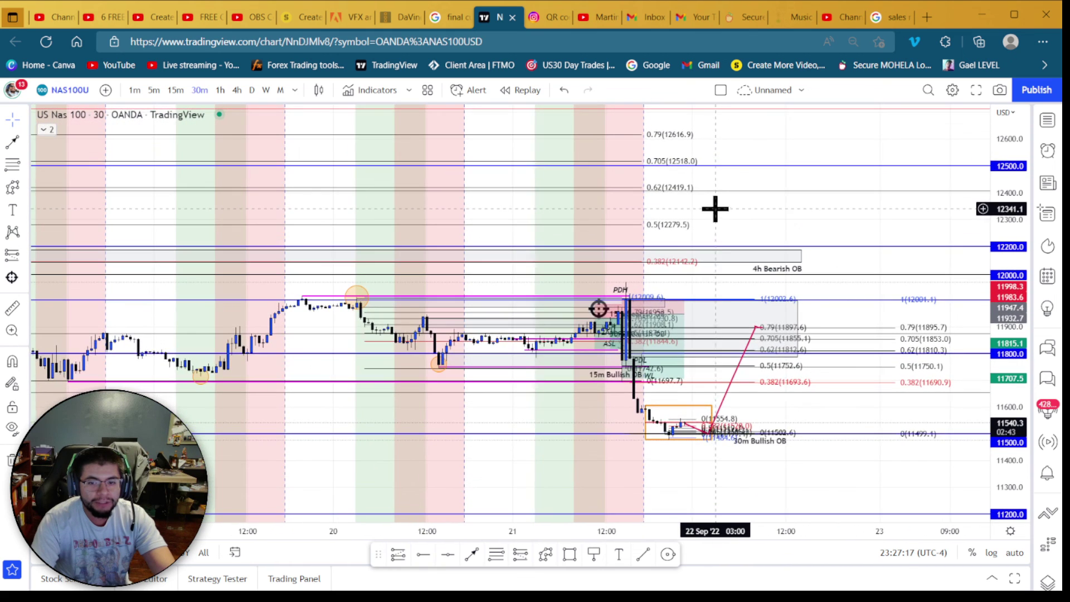